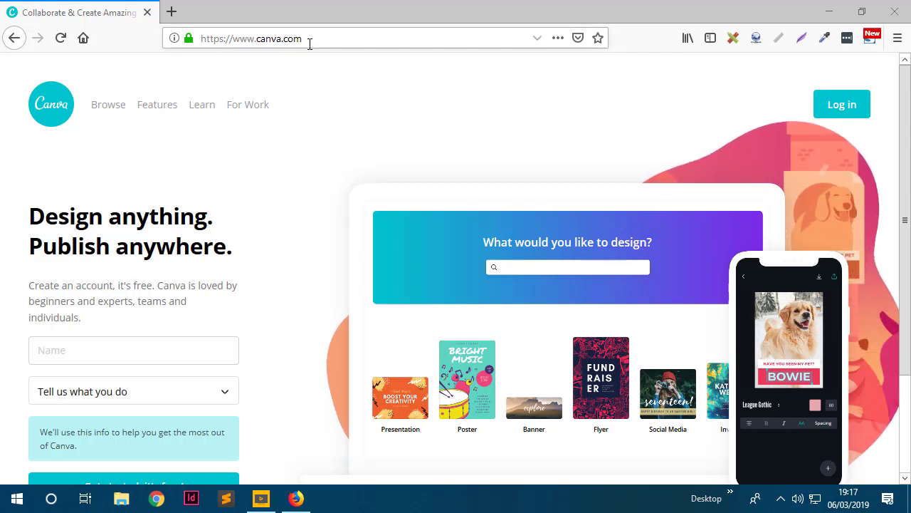
pyautogui.click(271, 39)
pyautogui.click(260, 38)
pyautogui.moveTo(260, 39); pyautogui.dragTo(311, 37)
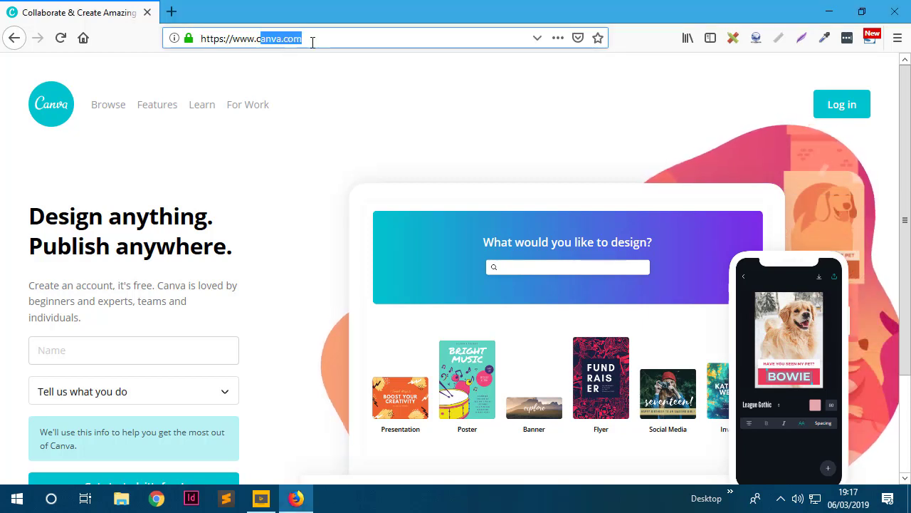
pyautogui.click(316, 106)
# Enter the first name, choose "Small business (startup, blog)" as the occupation, and start the free sign-up
pyautogui.scroll(-3, 299, 143)
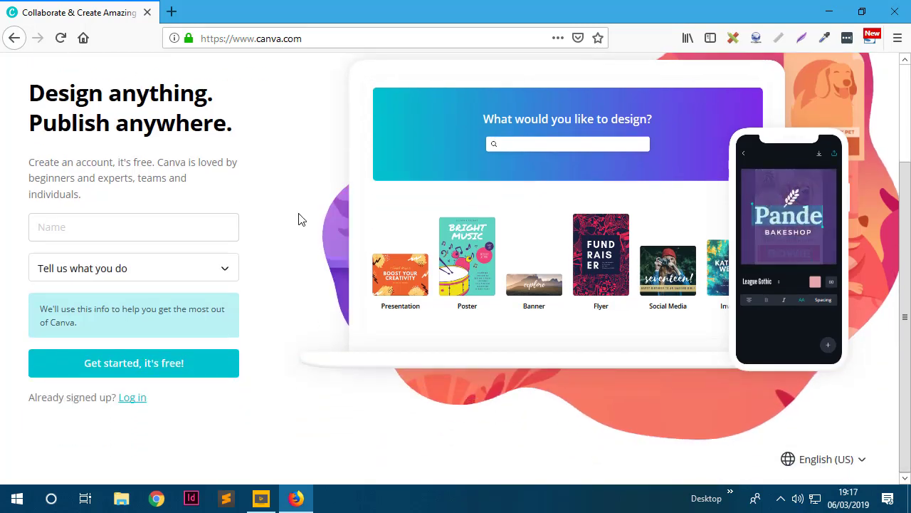
pyautogui.scroll(3, 299, 218)
pyautogui.scroll(-3, 300, 220)
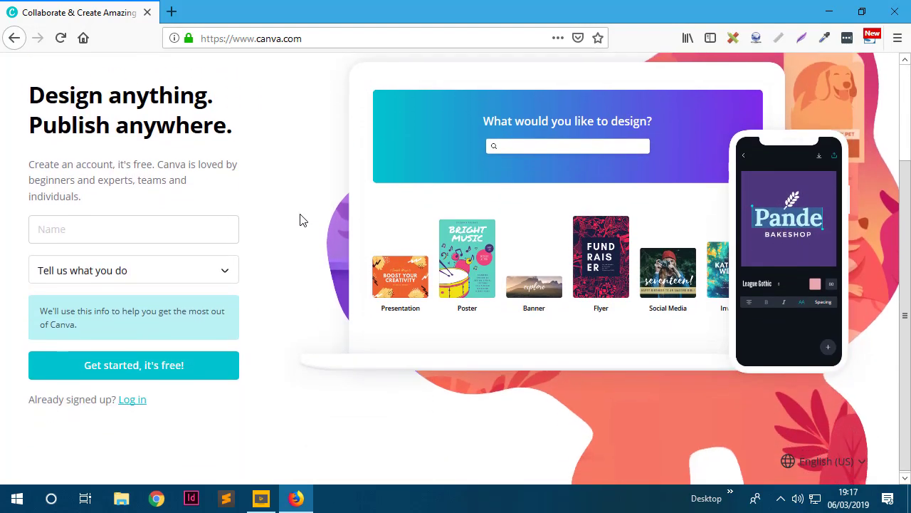
pyautogui.click(166, 237)
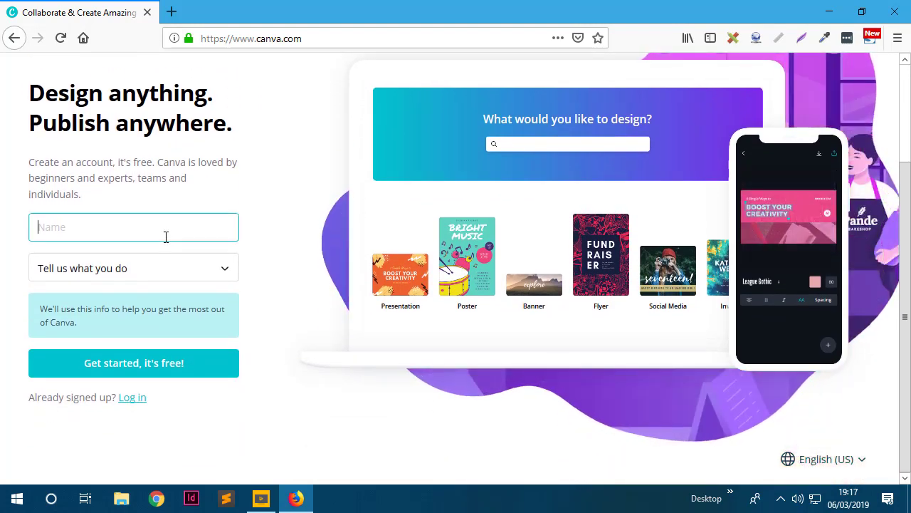
pyautogui.write('Alexander')
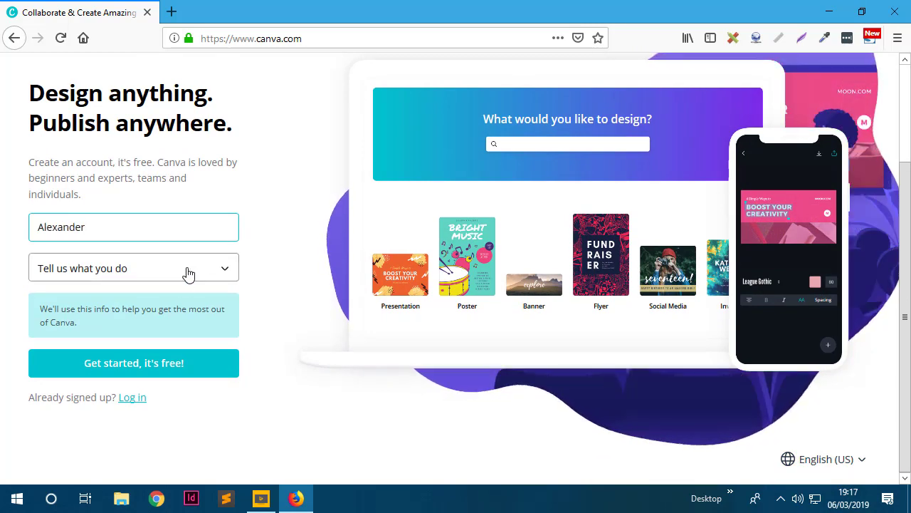
pyautogui.click(187, 272)
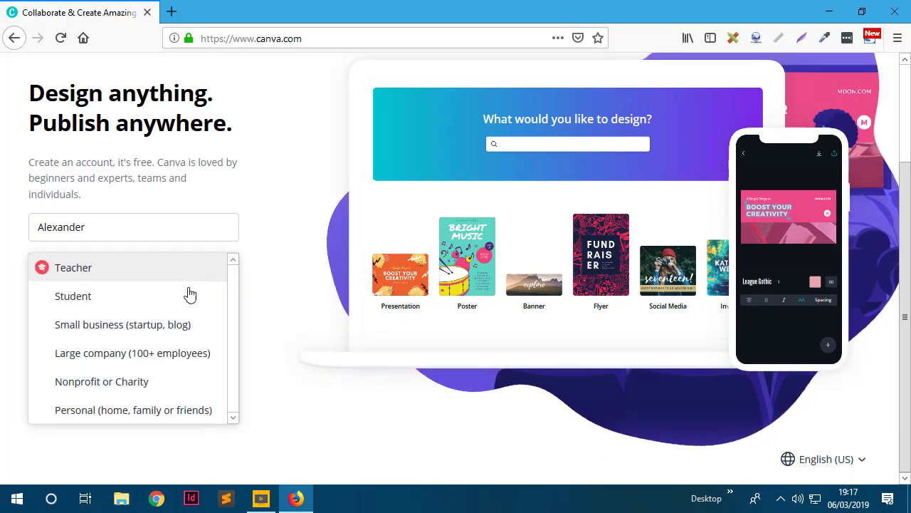
pyautogui.click(171, 333)
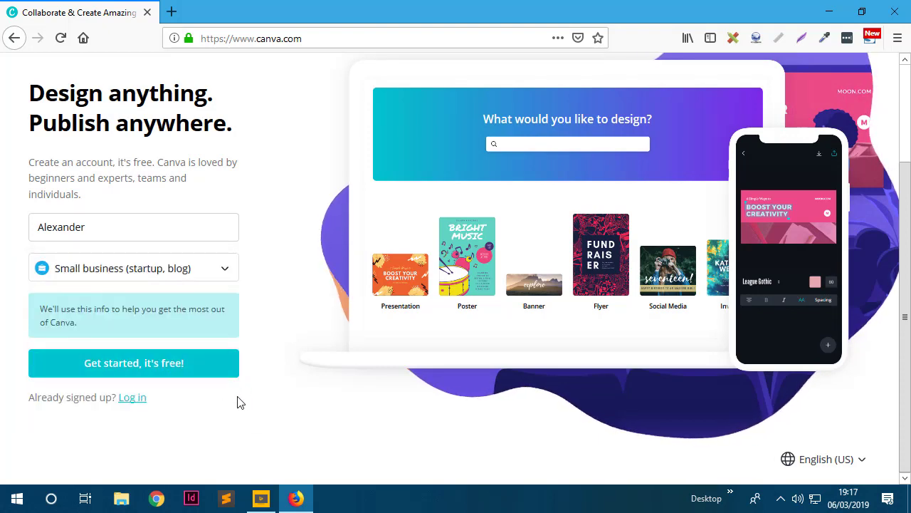
pyautogui.click(159, 366)
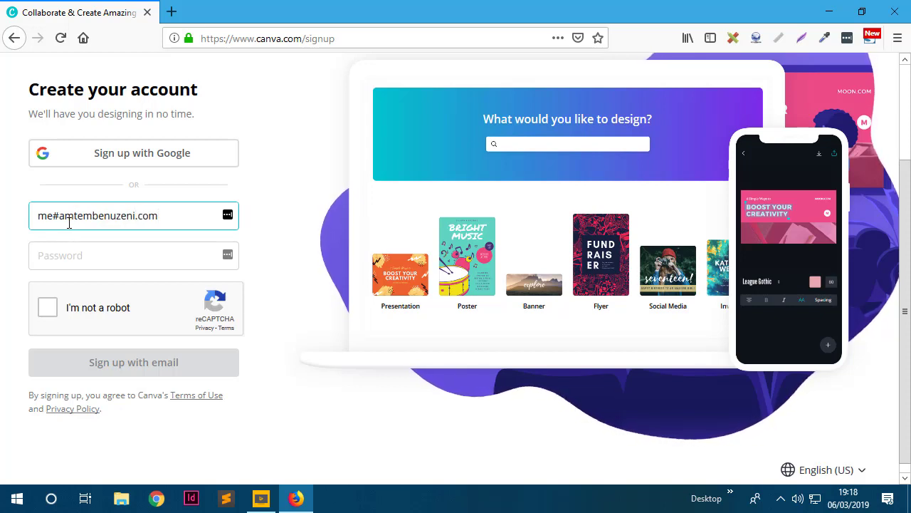
# Correct the sign-up e-mail address by replacing the # with an @ sign
pyautogui.click(73, 254)
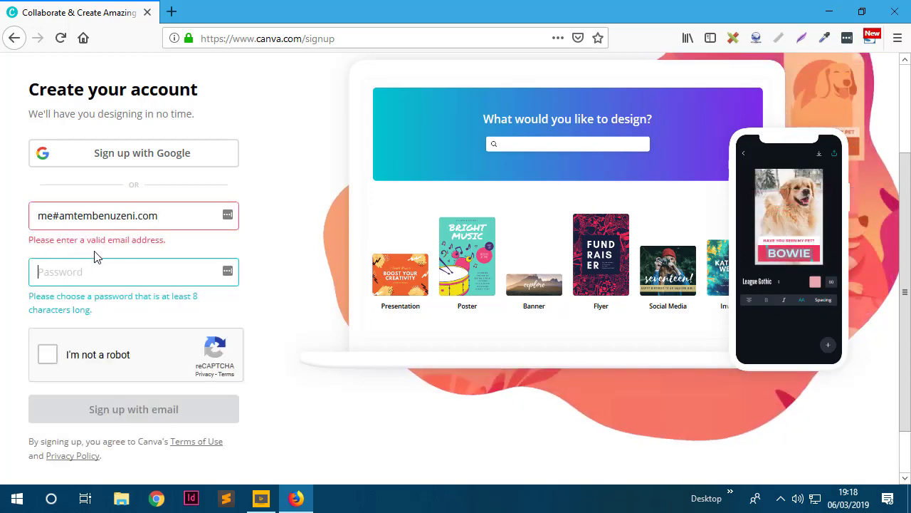
pyautogui.click(58, 215)
pyautogui.press('BackSpace')
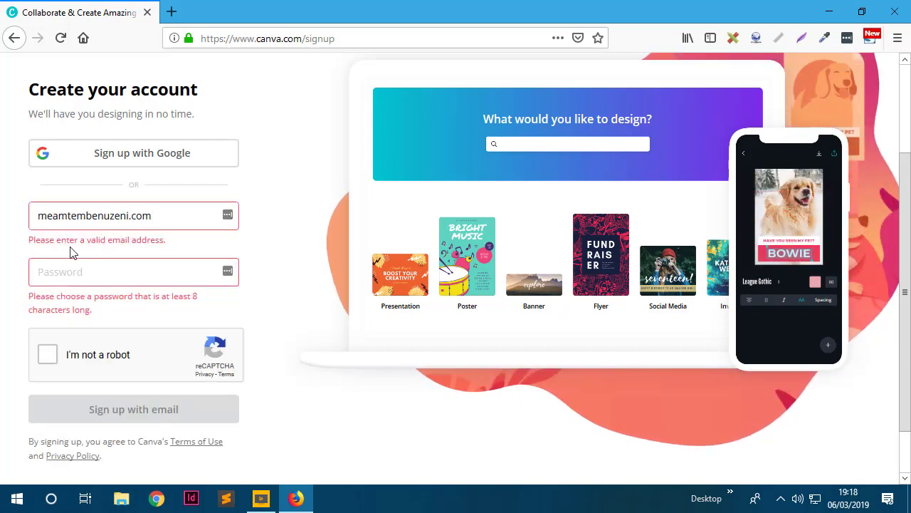
pyautogui.write('$')
pyautogui.press('BackSpace')
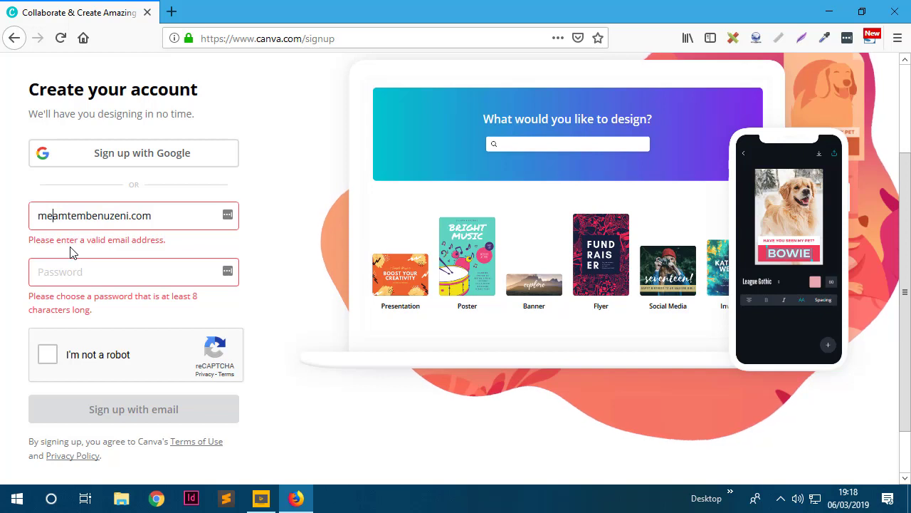
pyautogui.write('#')
pyautogui.press('BackSpace')
pyautogui.write('@')
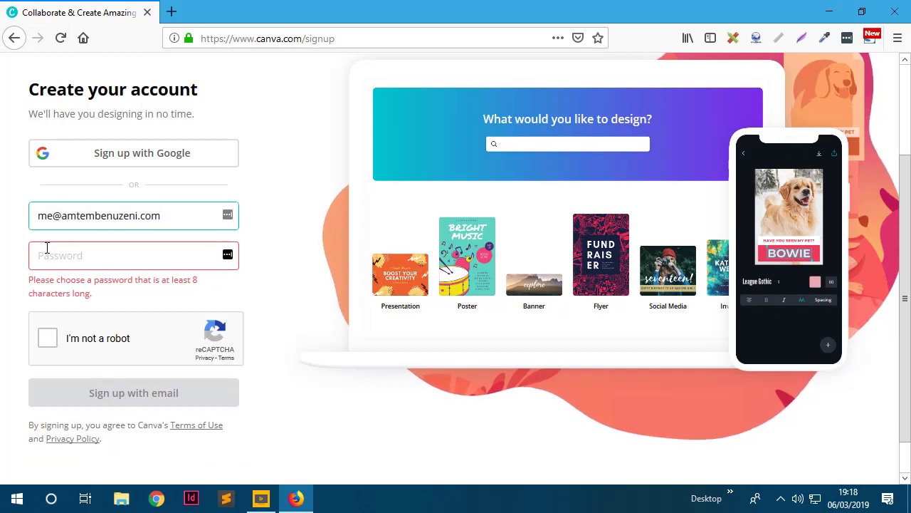
# Enter the account password and complete the reCAPTCHA check by selecting all crosswalk images
pyautogui.click(43, 261)
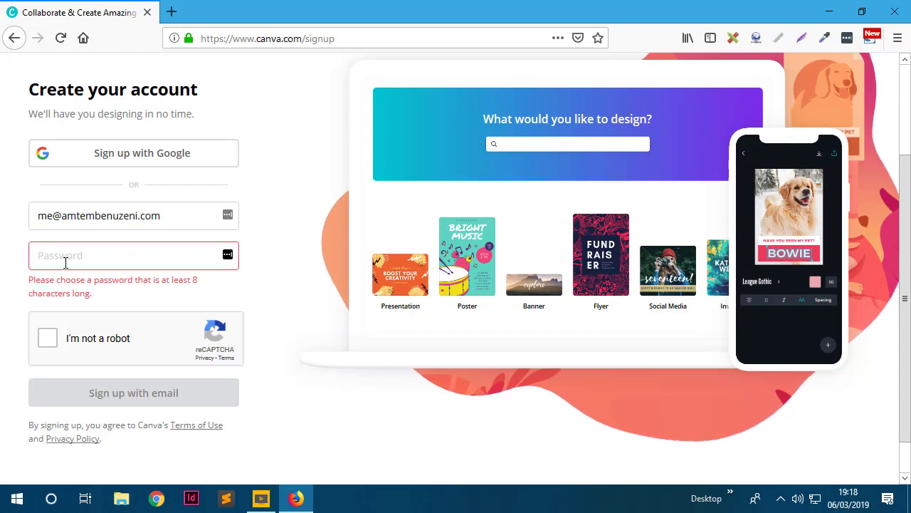
pyautogui.write('*********')
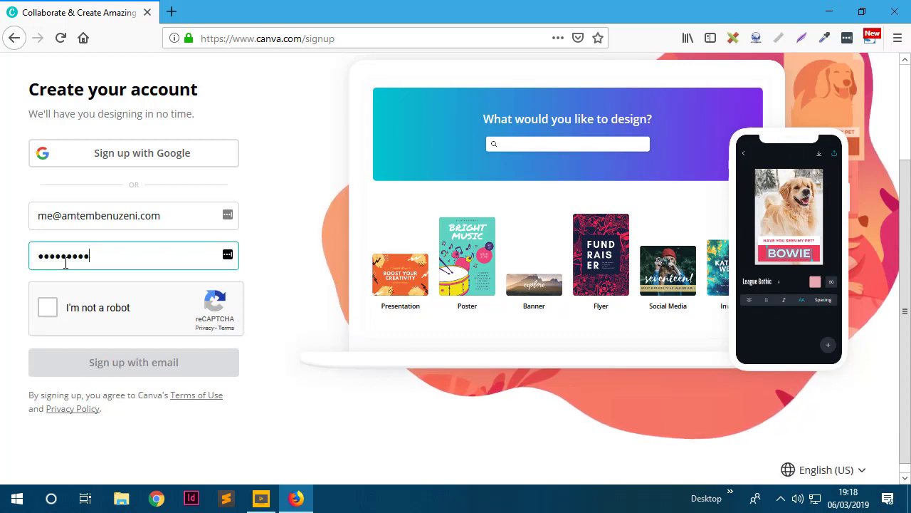
pyautogui.click(50, 310)
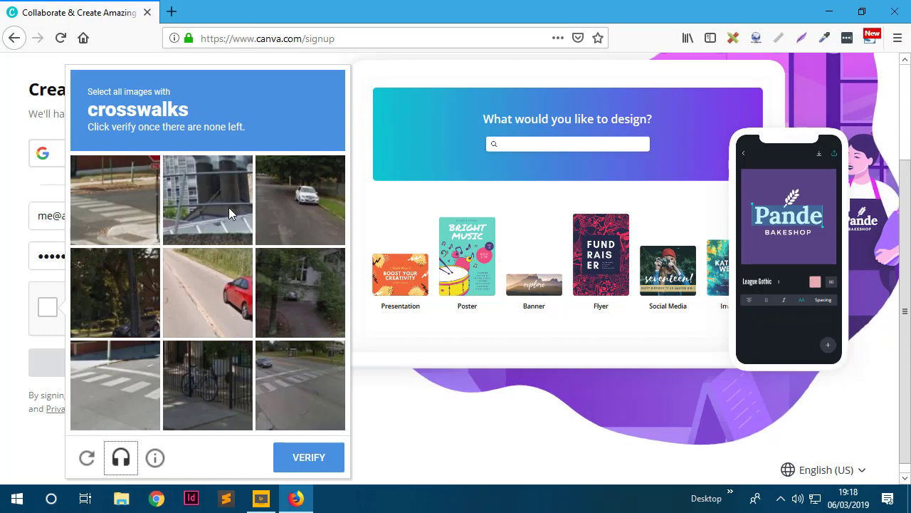
pyautogui.click(106, 219)
pyautogui.click(132, 361)
pyautogui.click(337, 400)
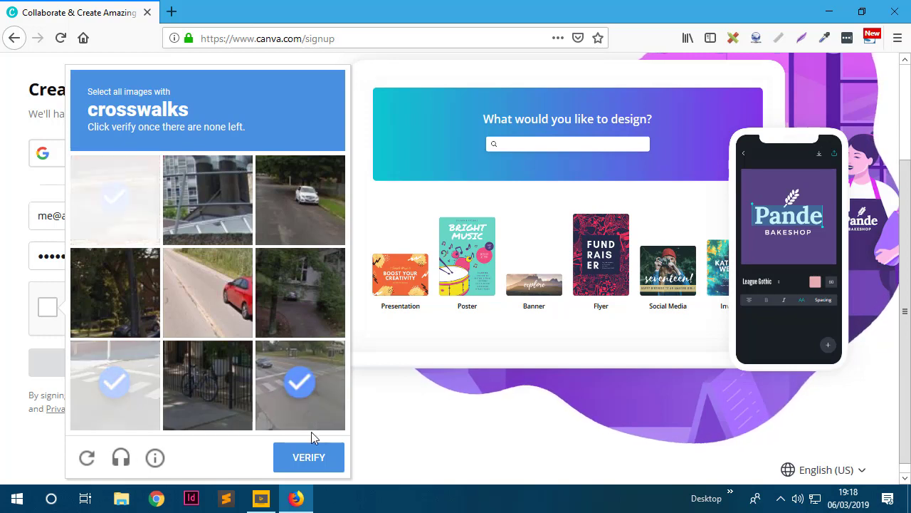
pyautogui.click(138, 402)
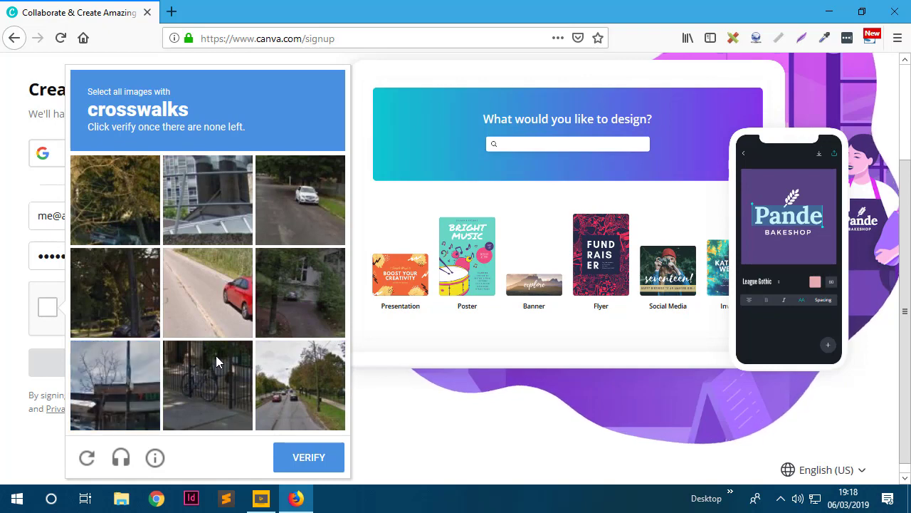
pyautogui.click(309, 462)
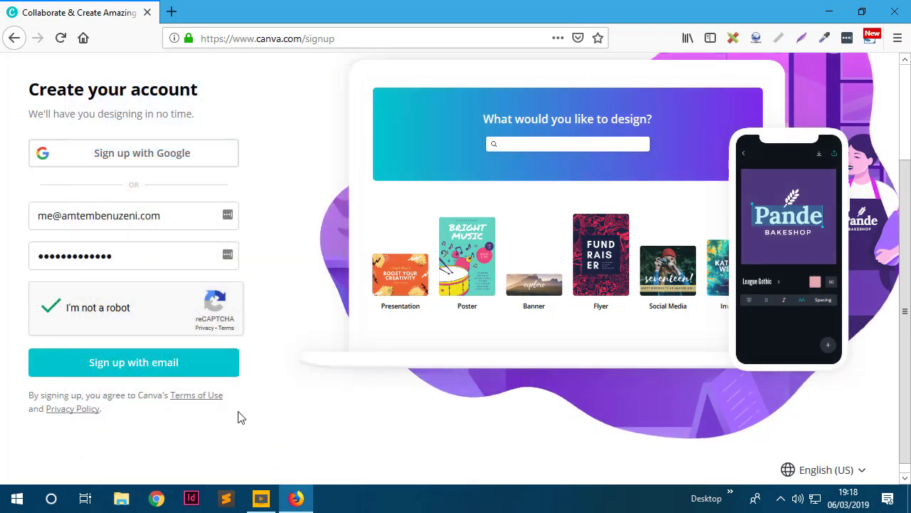
# Submit the e-mail sign-up and accept saving the login, dismissing the browser's master password prompt
pyautogui.click(140, 375)
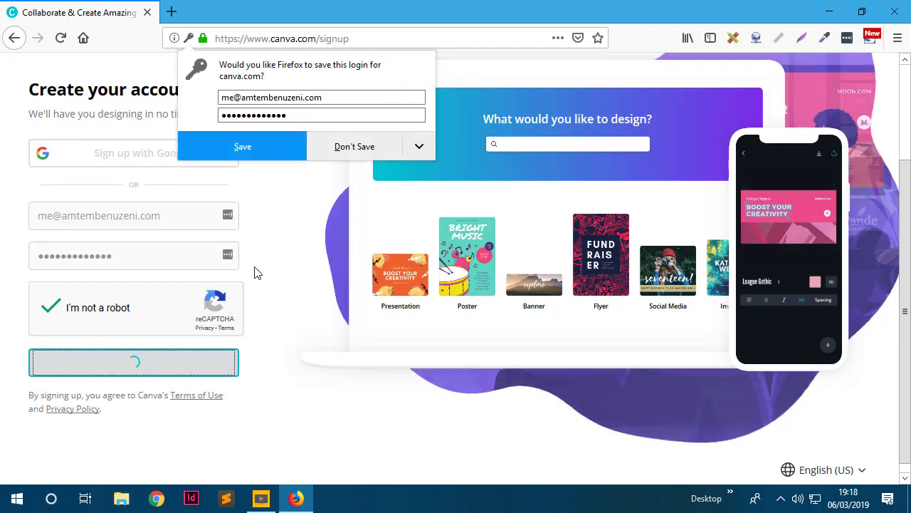
pyautogui.click(258, 150)
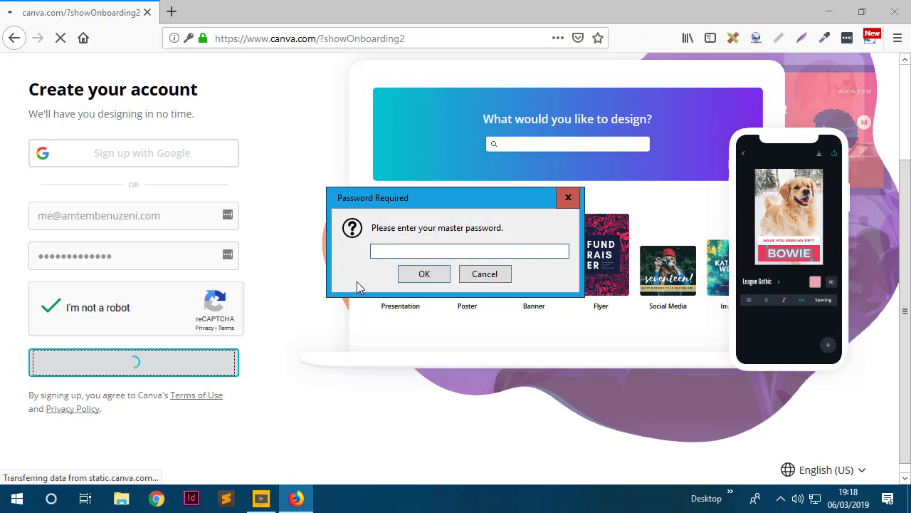
pyautogui.click(460, 279)
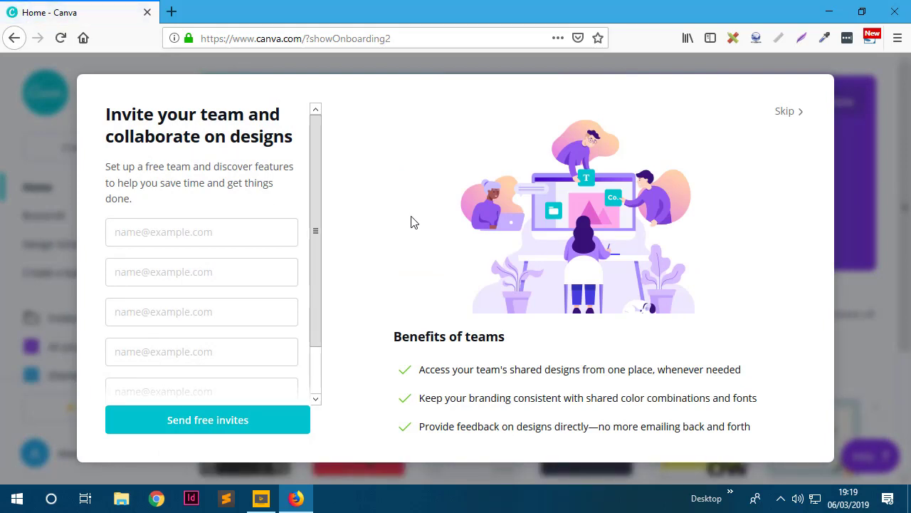
# Review the team invitation form and skip inviting team members
pyautogui.scroll(-3, 155, 252)
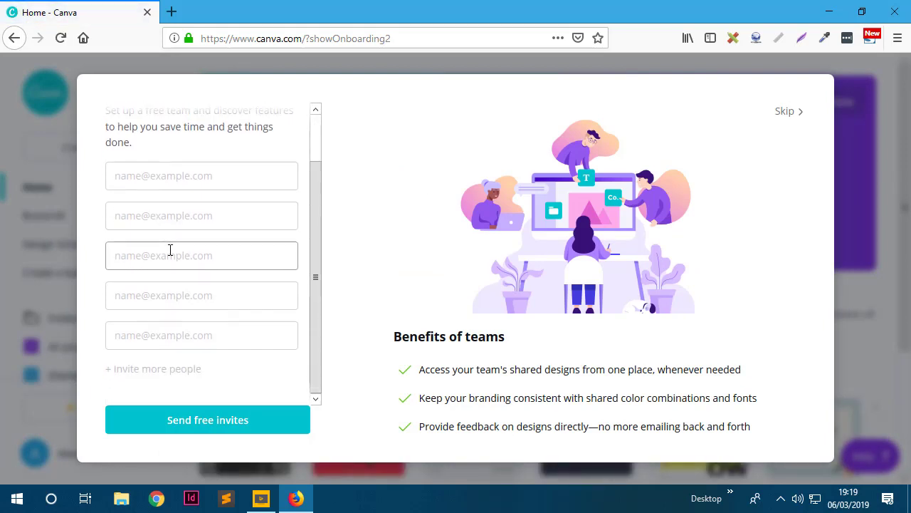
pyautogui.scroll(3, 169, 250)
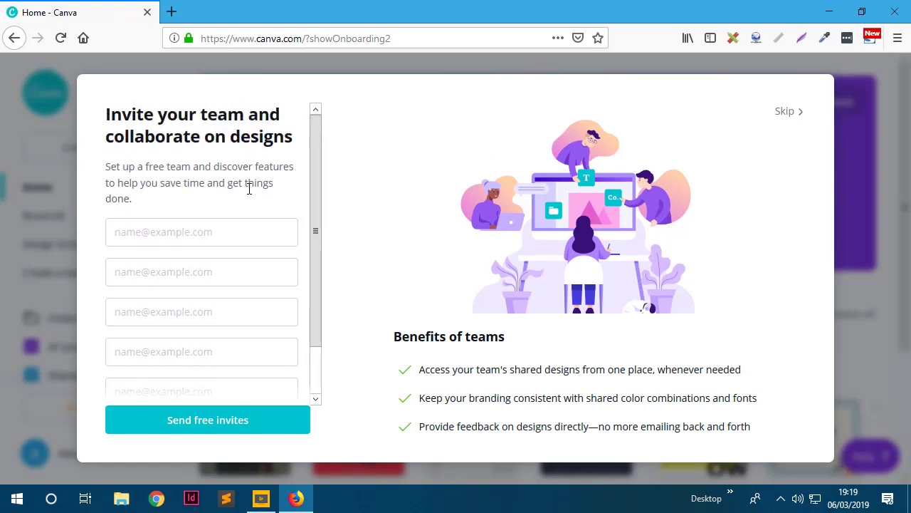
pyautogui.scroll(-3, 262, 217)
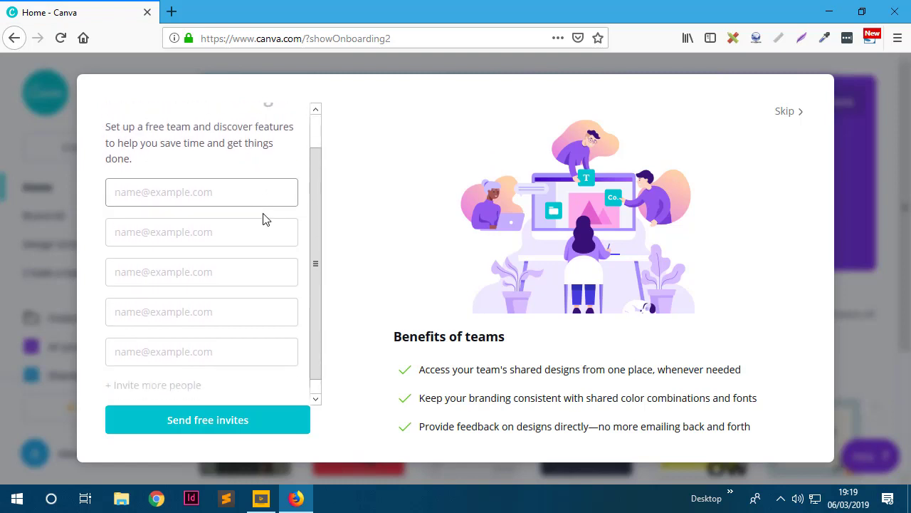
pyautogui.scroll(3, 263, 217)
pyautogui.click(791, 116)
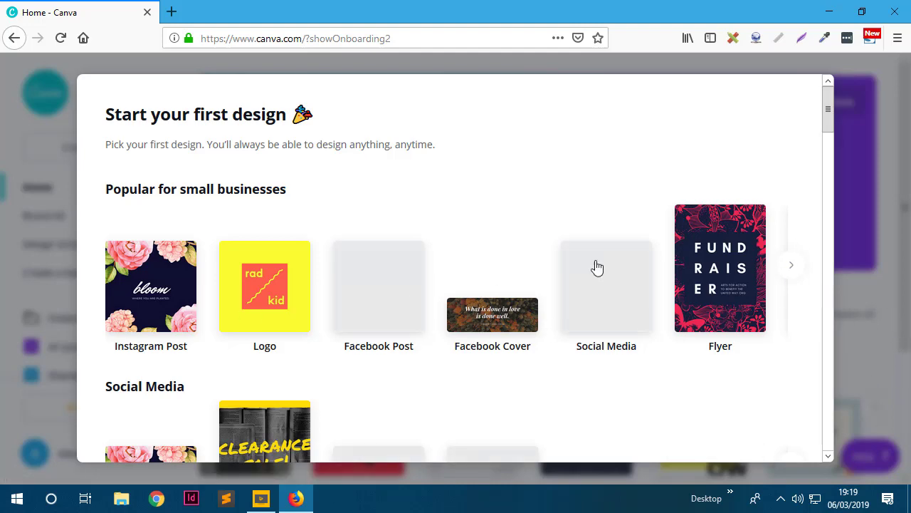
# Examine the first-design options, from the small business and social media types through documents, personal, education and marketing
pyautogui.scroll(-2, 541, 341)
pyautogui.scroll(-1, 553, 356)
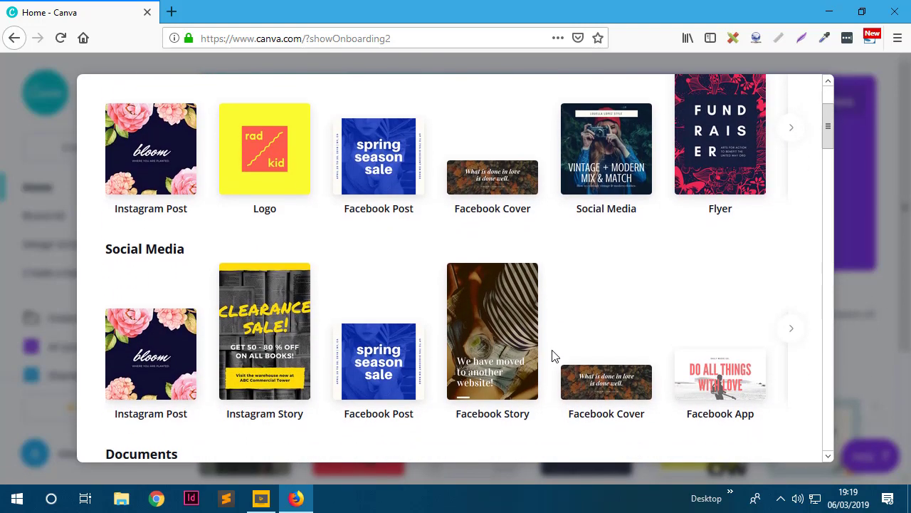
pyautogui.scroll(3, 553, 352)
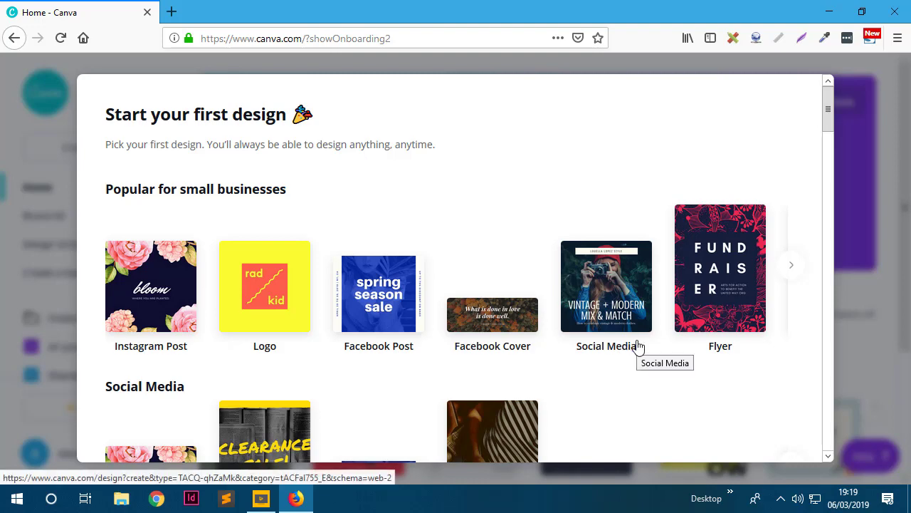
pyautogui.scroll(-2, 720, 346)
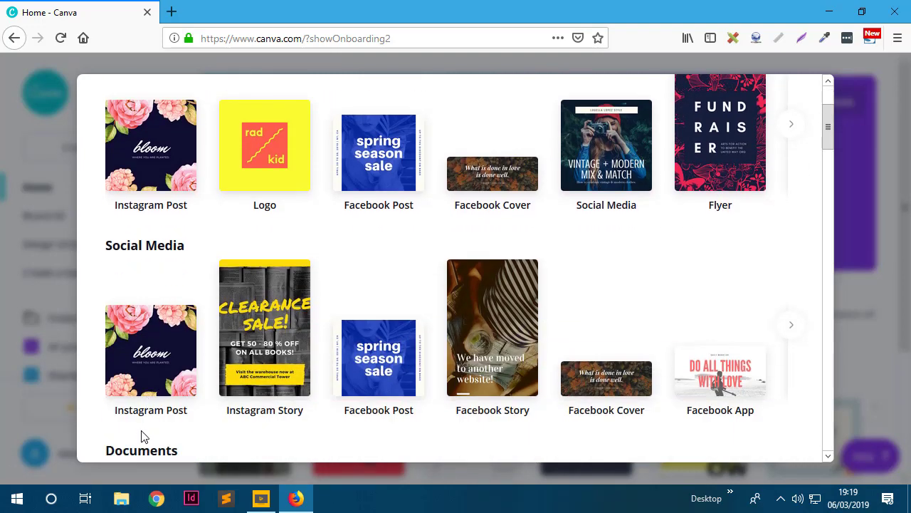
pyautogui.scroll(-1, 178, 289)
pyautogui.scroll(3, 183, 287)
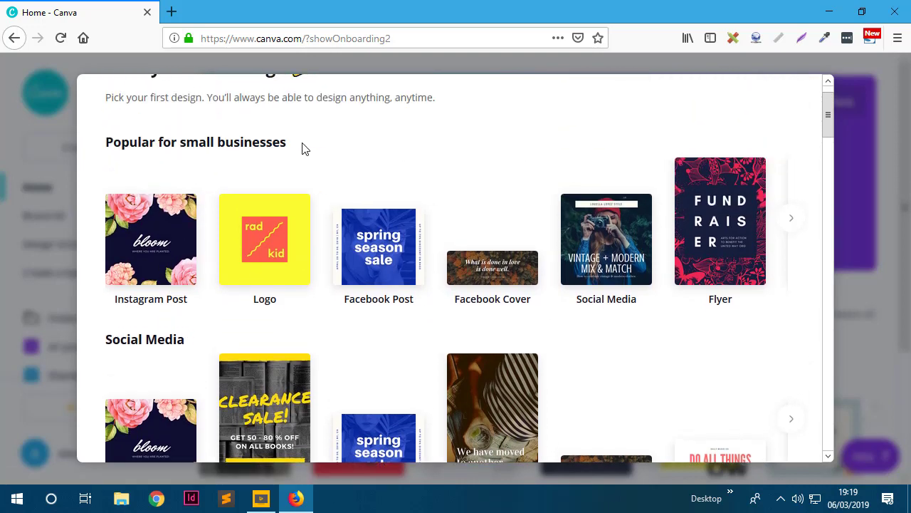
pyautogui.scroll(-2, 274, 256)
pyautogui.scroll(-2, 273, 258)
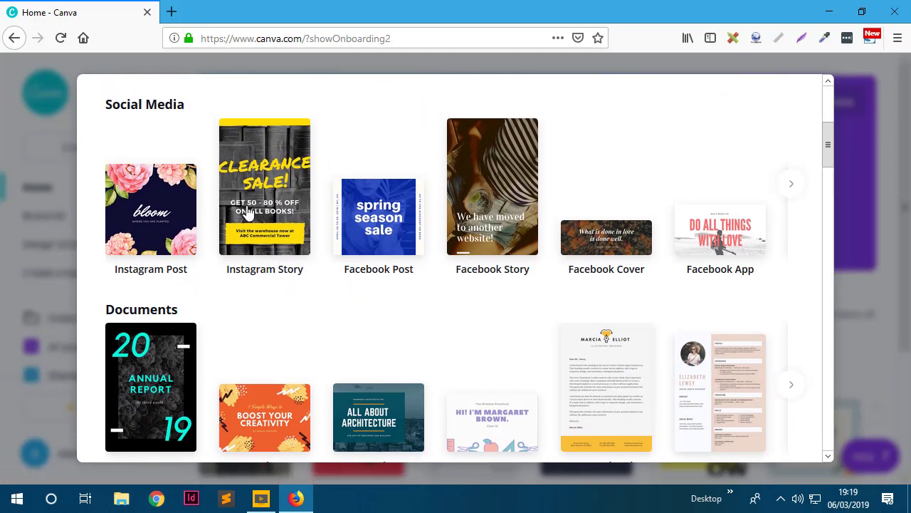
pyautogui.scroll(-2, 150, 262)
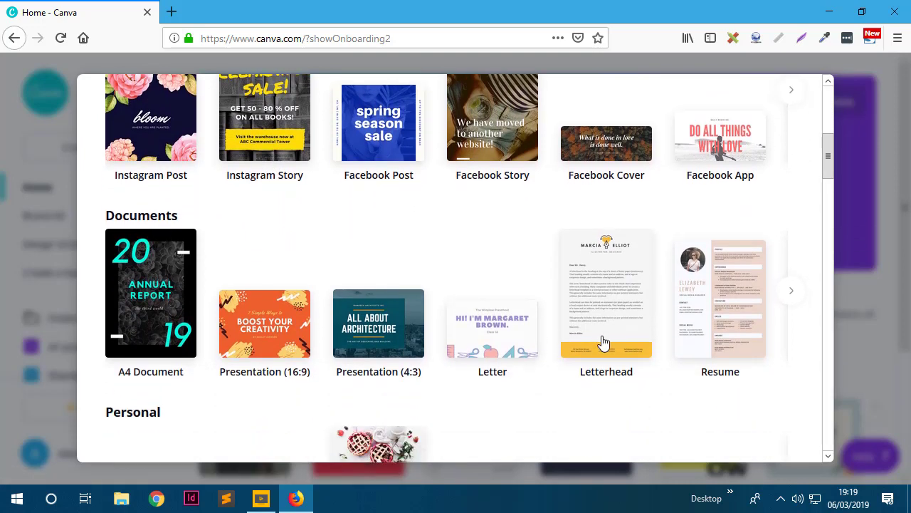
pyautogui.scroll(-3, 238, 352)
pyautogui.scroll(-2, 139, 320)
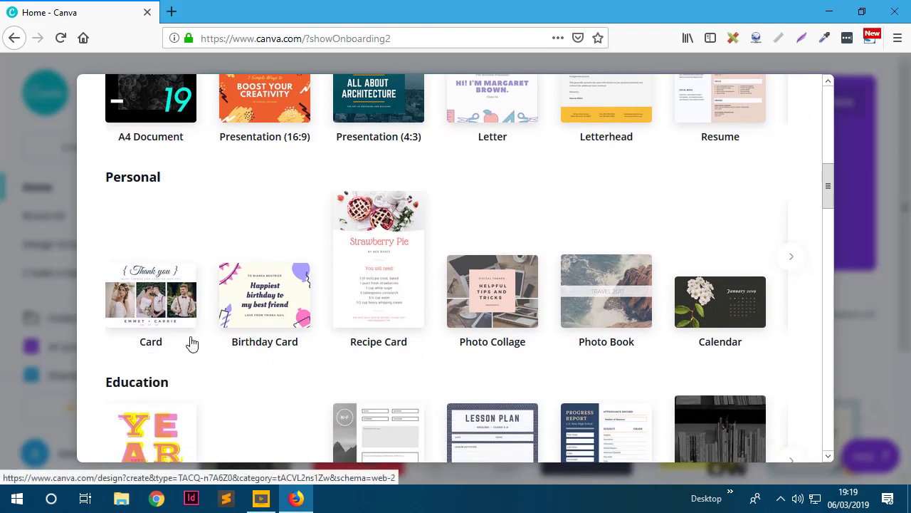
pyautogui.scroll(-2, 539, 311)
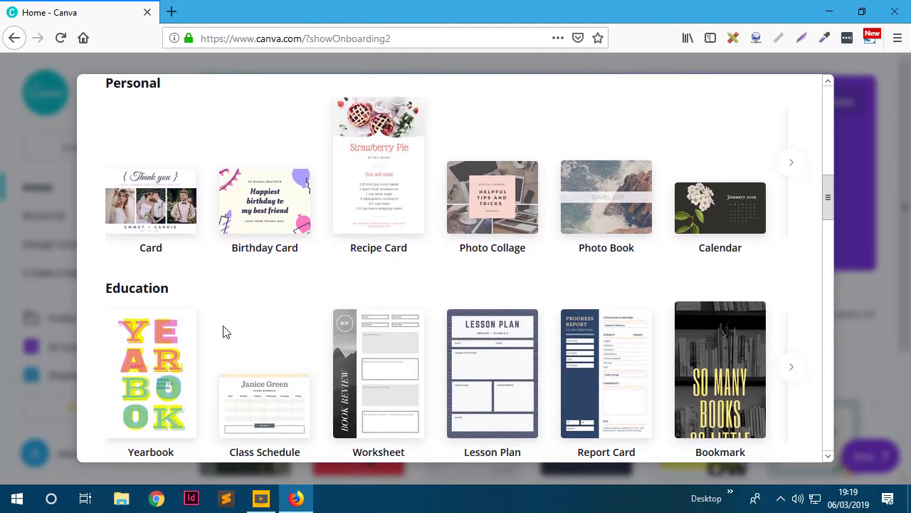
pyautogui.scroll(-3, 223, 330)
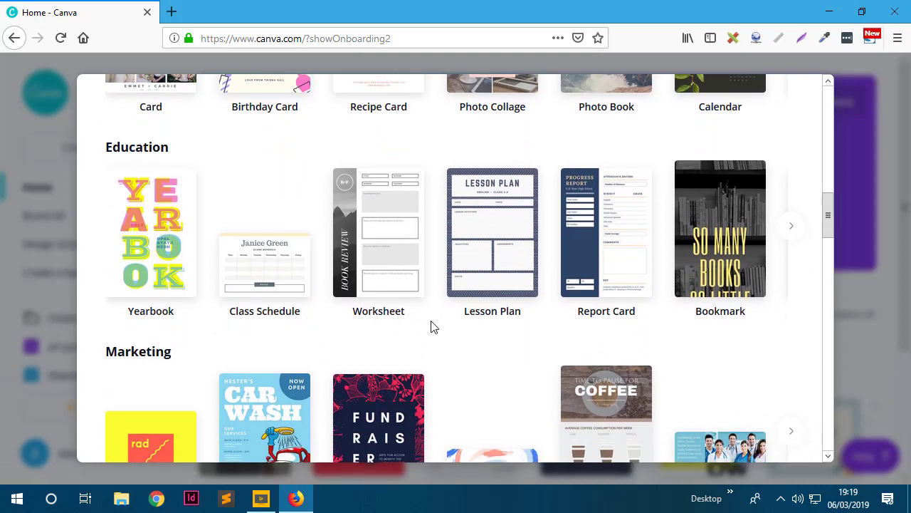
pyautogui.scroll(-1, 204, 355)
pyautogui.scroll(-3, 213, 335)
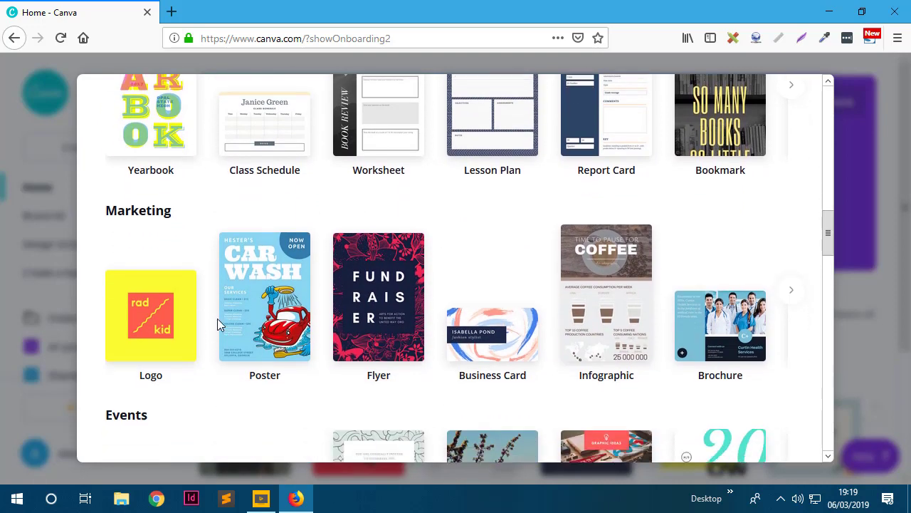
# Browse the first-design types and start a new blank Facebook Post design
pyautogui.scroll(-1, 169, 228)
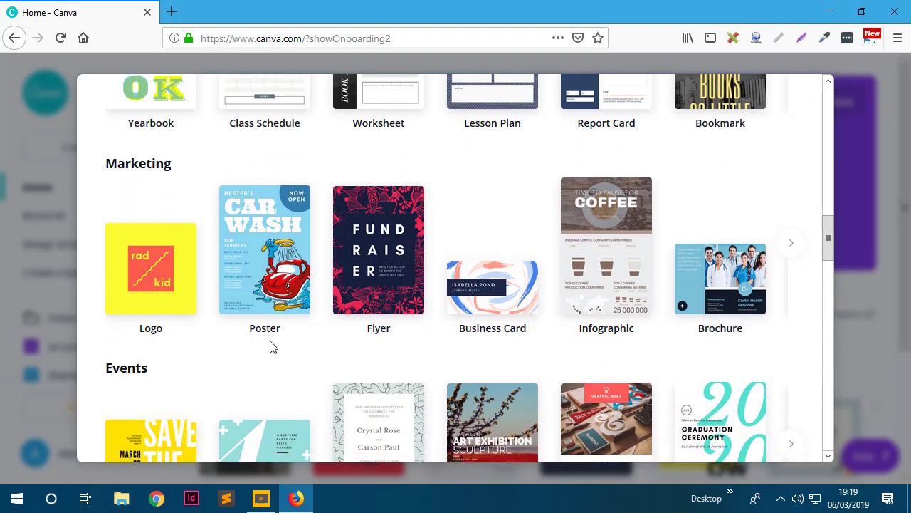
pyautogui.scroll(-3, 346, 376)
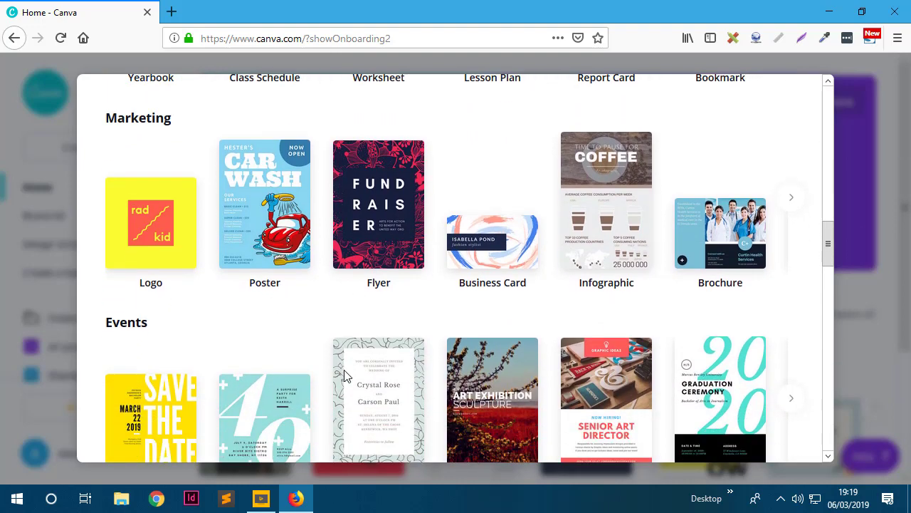
pyautogui.scroll(5, 346, 376)
pyautogui.scroll(10, 346, 376)
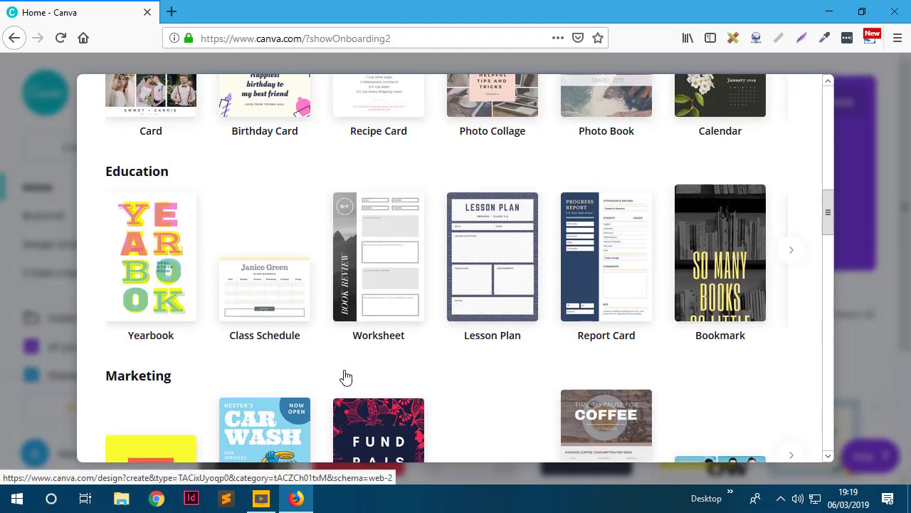
pyautogui.scroll(-2, 345, 376)
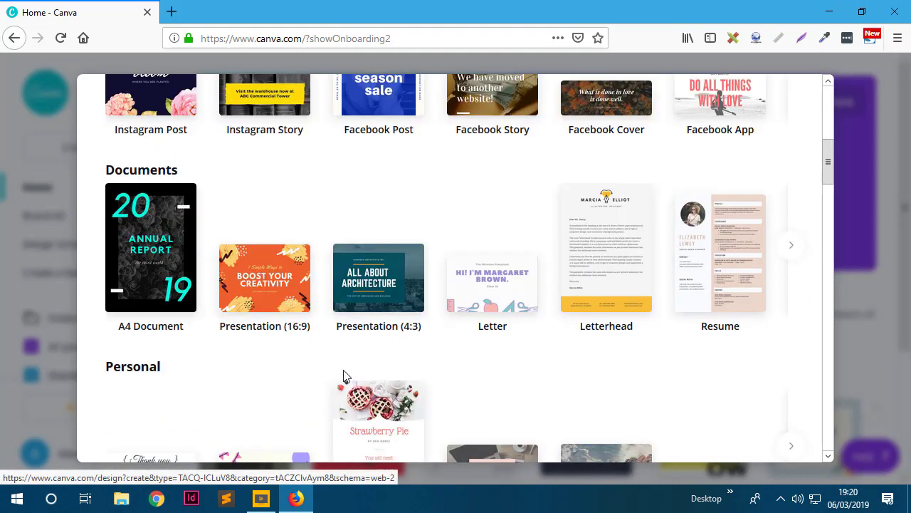
pyautogui.scroll(4, 345, 376)
pyautogui.scroll(1, 345, 376)
pyautogui.scroll(1, 345, 377)
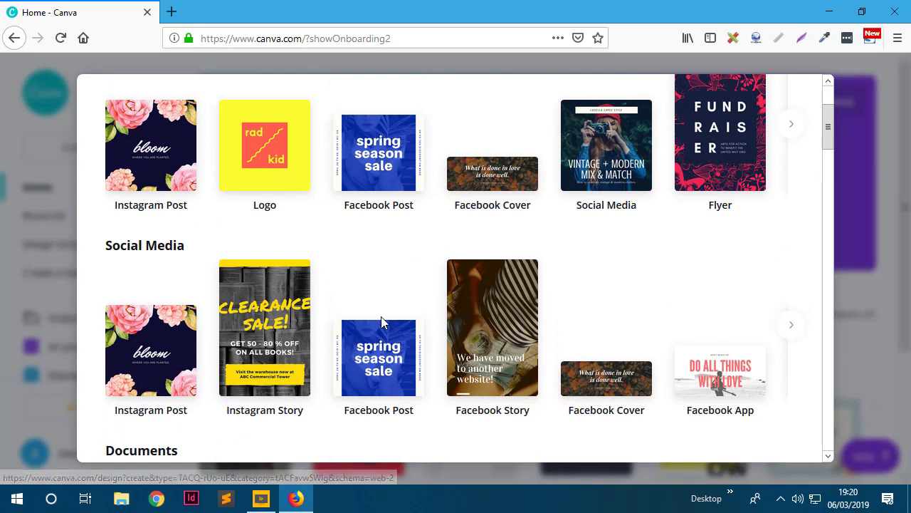
pyautogui.scroll(1, 360, 328)
pyautogui.click(391, 211)
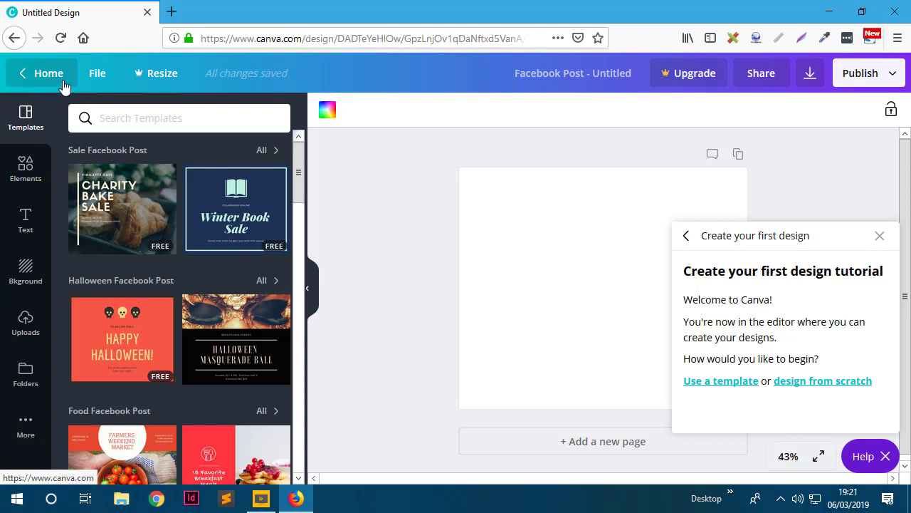
# Show the margins on the blank Facebook Post page
pyautogui.click(101, 79)
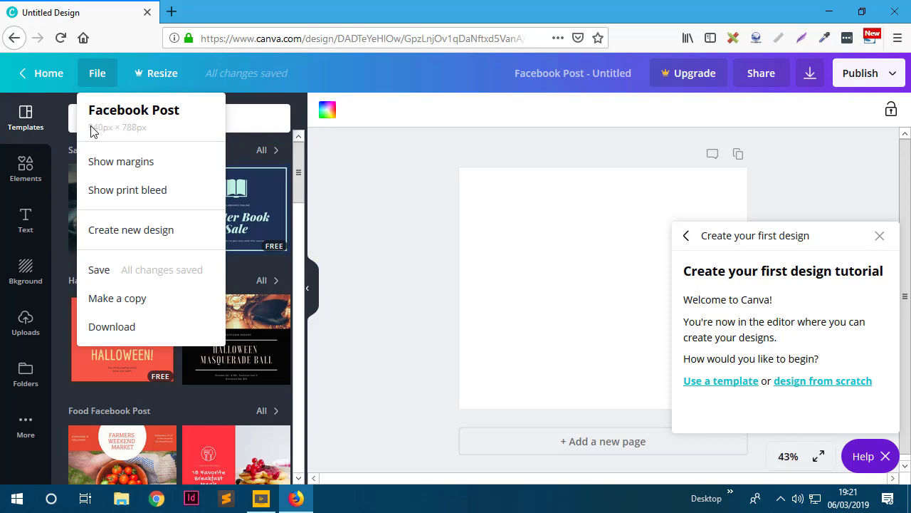
pyautogui.click(120, 171)
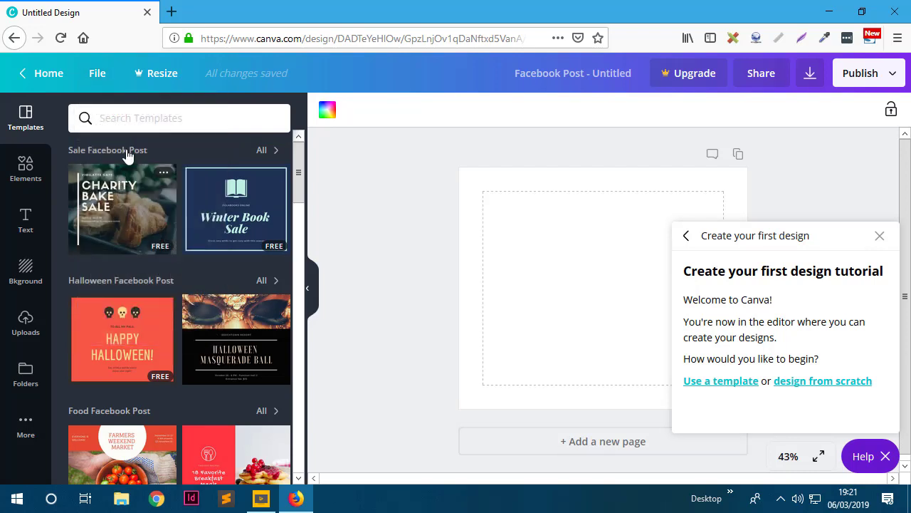
# Turn on the print bleed display for the page, then turn it back off, leaving the margins shown
pyautogui.click(100, 78)
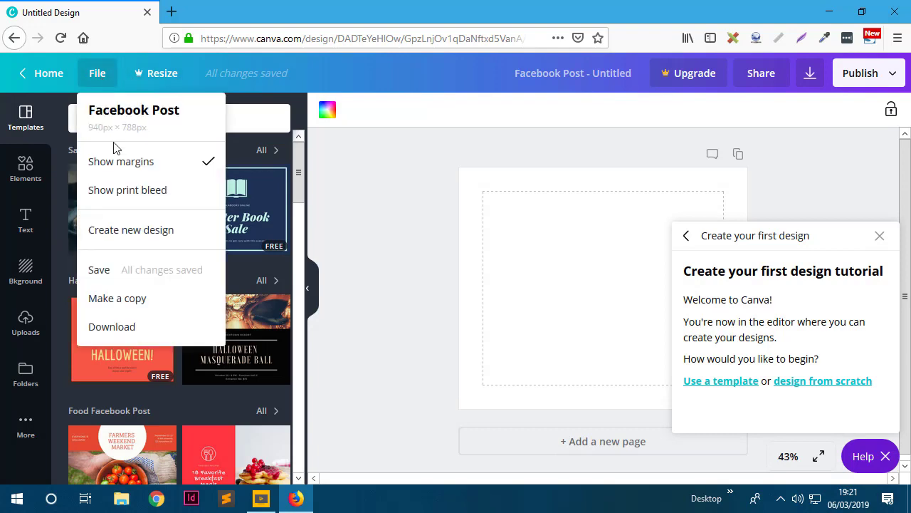
pyautogui.click(120, 191)
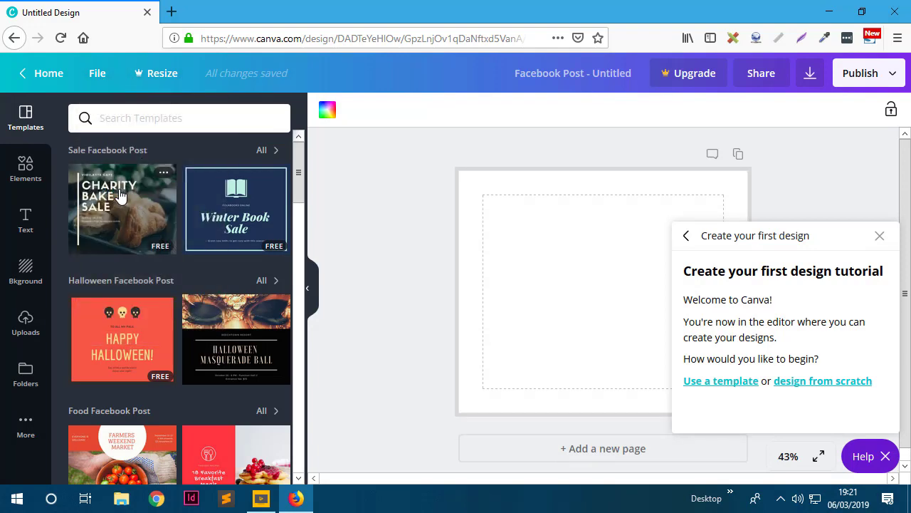
pyautogui.click(104, 81)
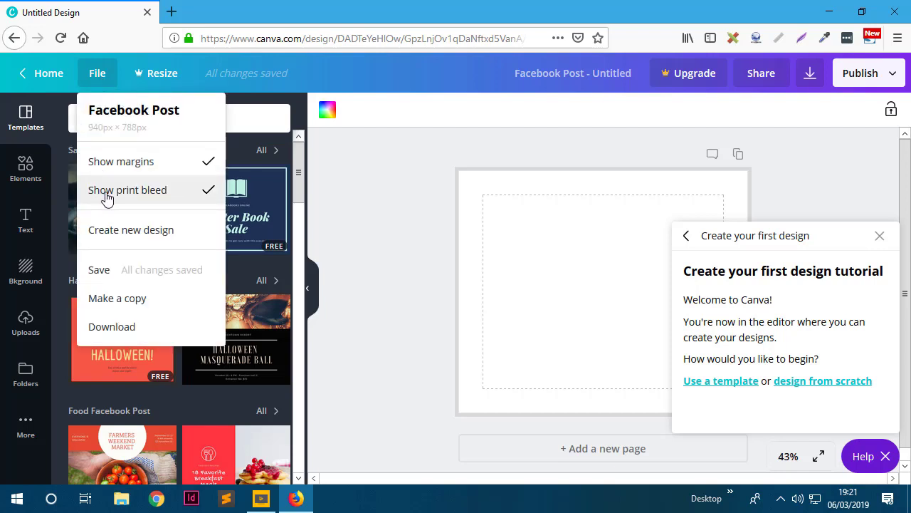
pyautogui.click(106, 194)
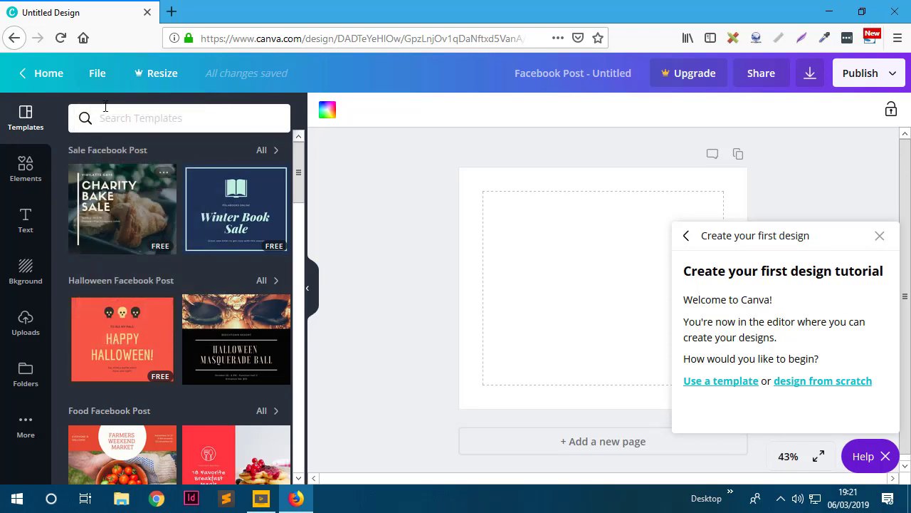
pyautogui.click(103, 78)
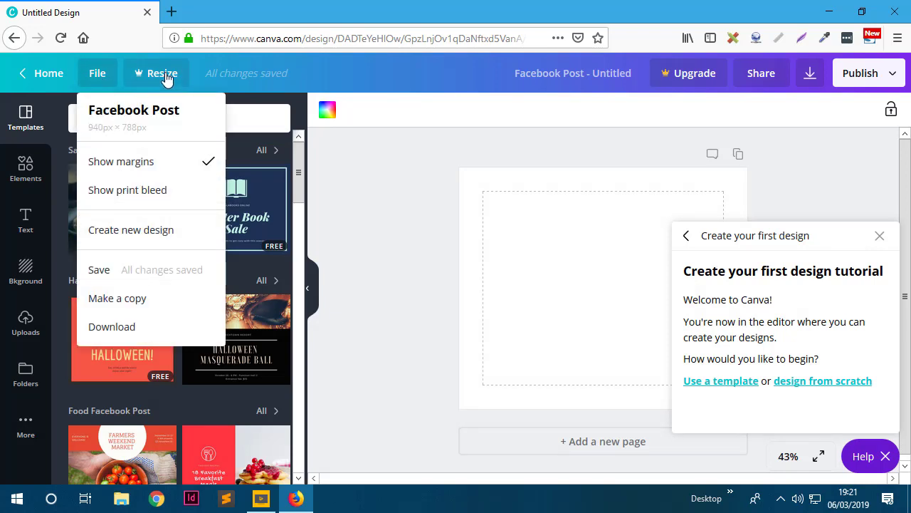
pyautogui.click(409, 199)
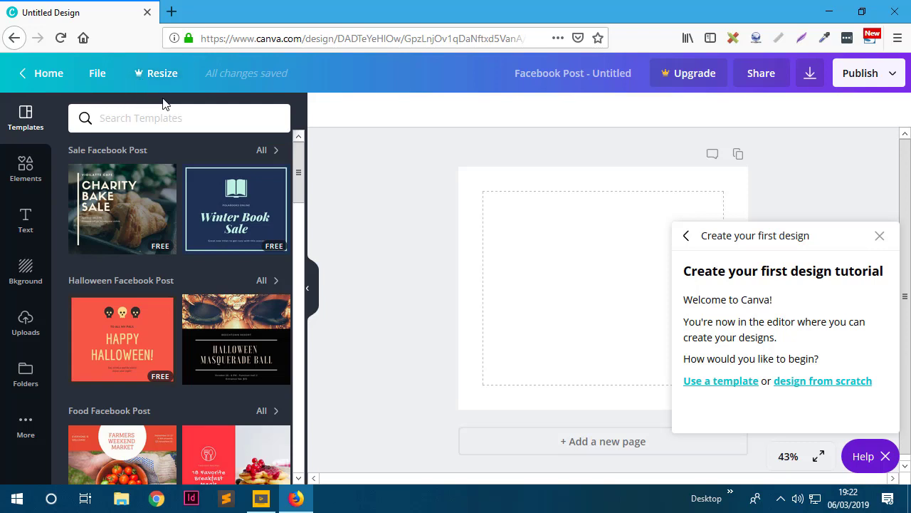
# Rename the design as "March sale"
pyautogui.click(562, 76)
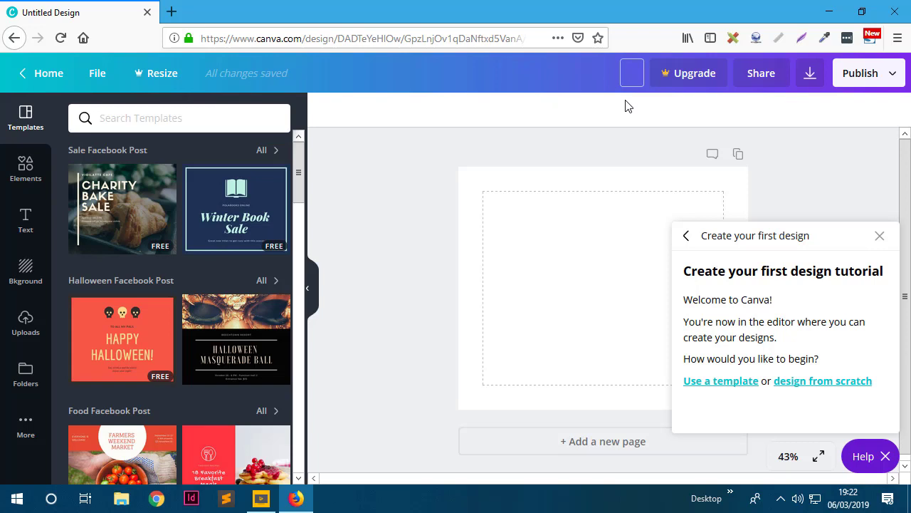
pyautogui.write('March sale')
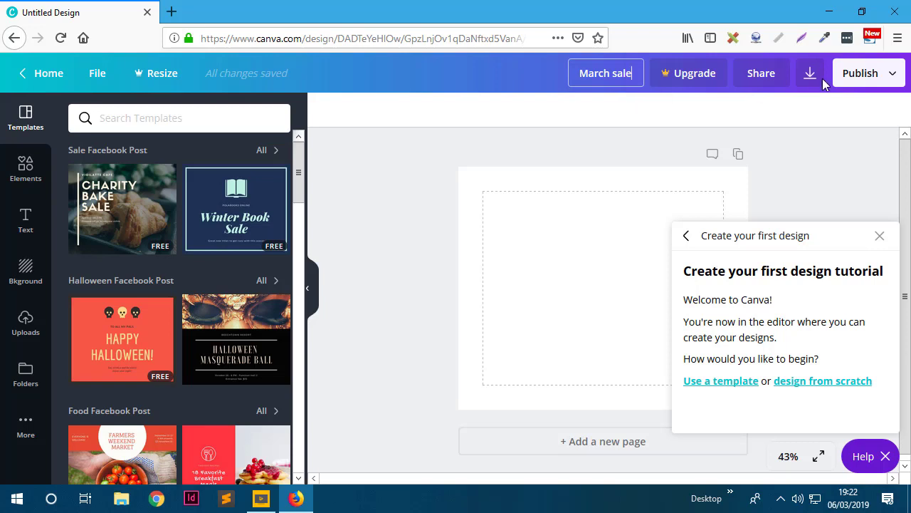
pyautogui.click(782, 138)
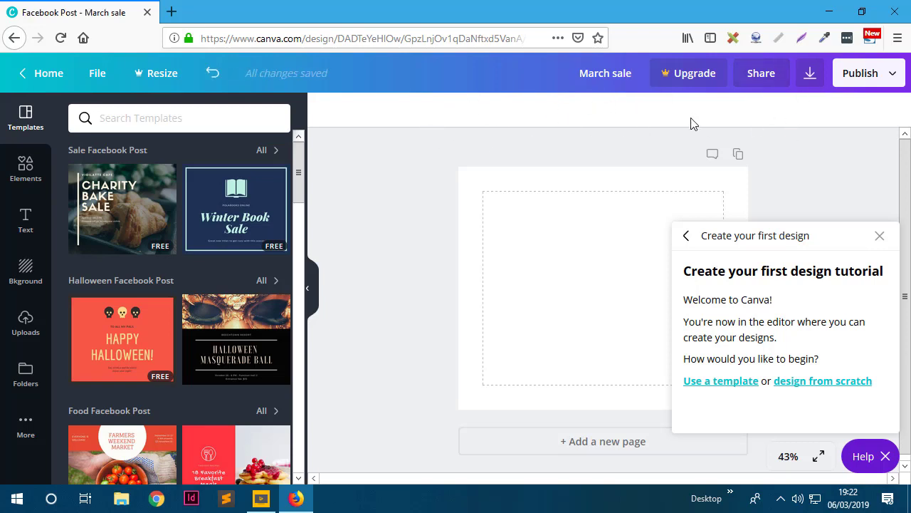
# Review the download settings and the full list of publishing options, closing both without exporting anything
pyautogui.click(809, 79)
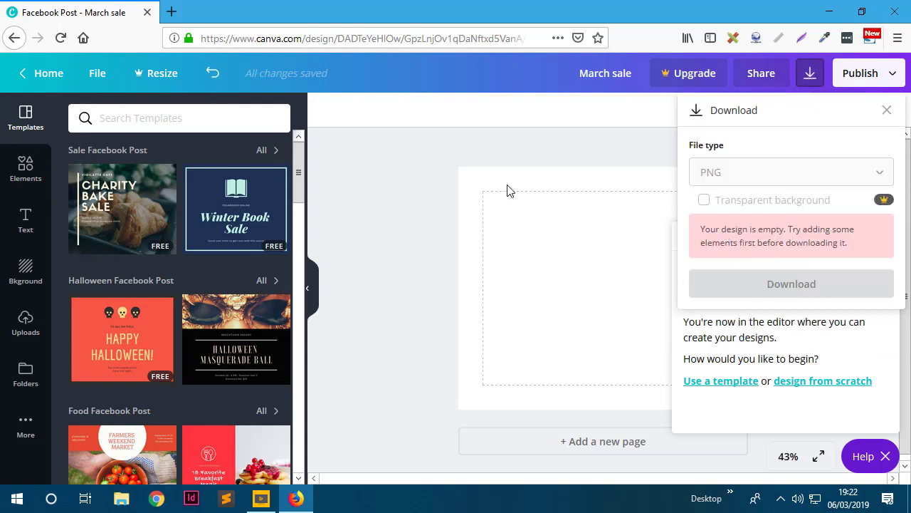
pyautogui.click(630, 140)
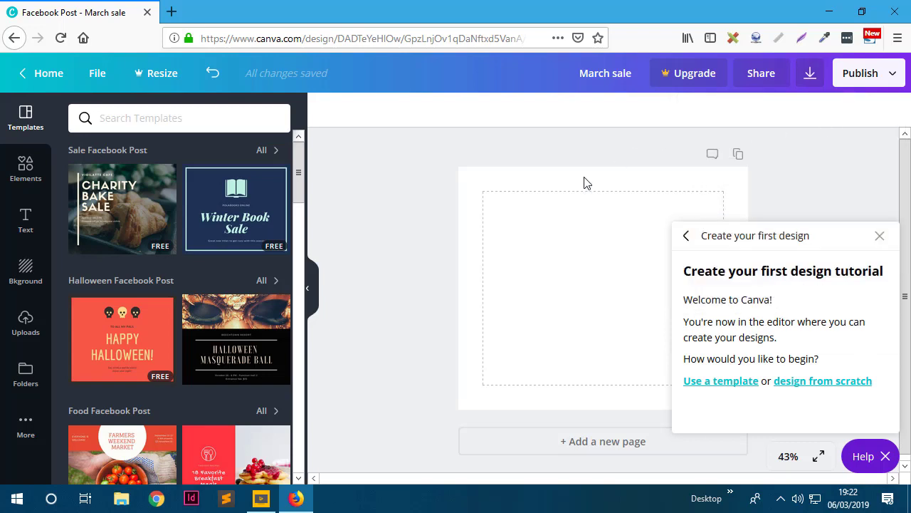
pyautogui.click(892, 82)
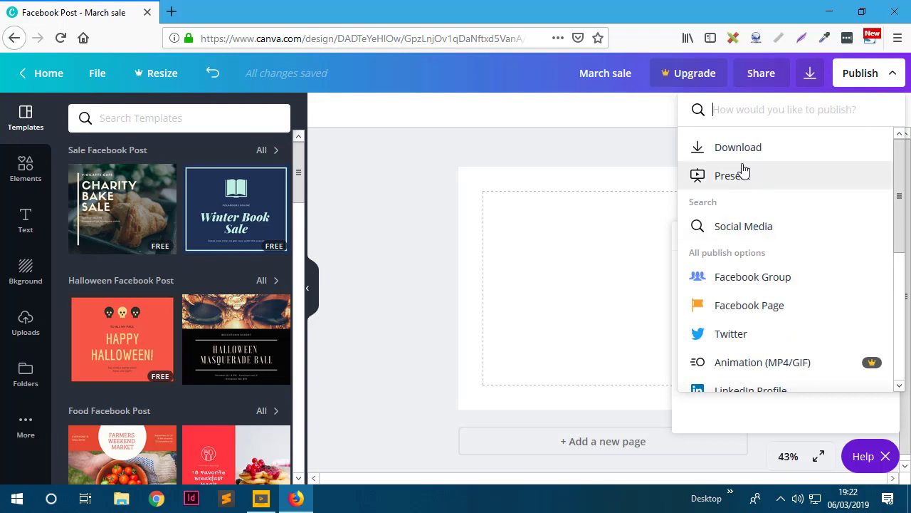
pyautogui.scroll(-1, 738, 295)
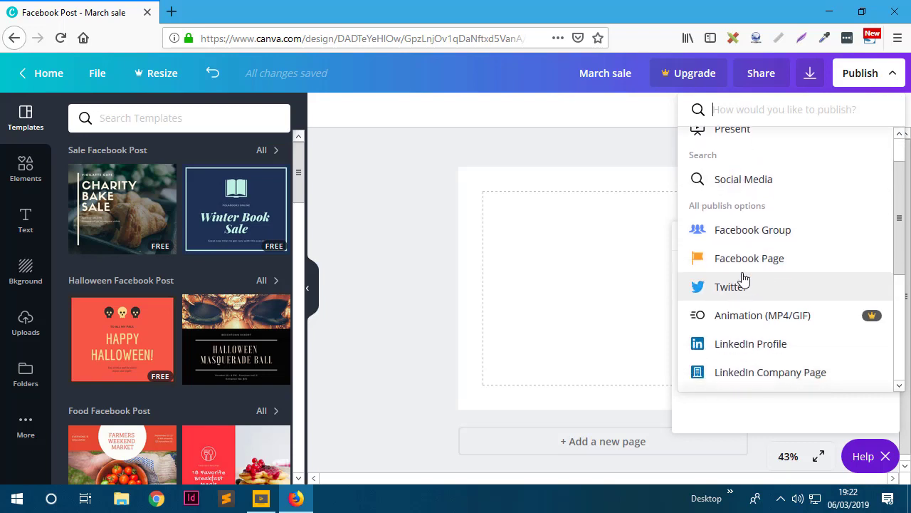
pyautogui.scroll(-2, 746, 269)
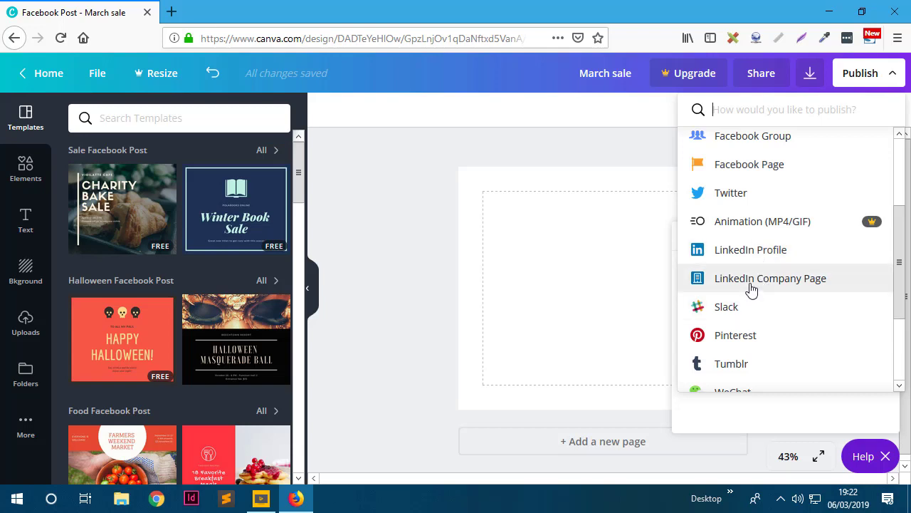
pyautogui.scroll(-3, 787, 294)
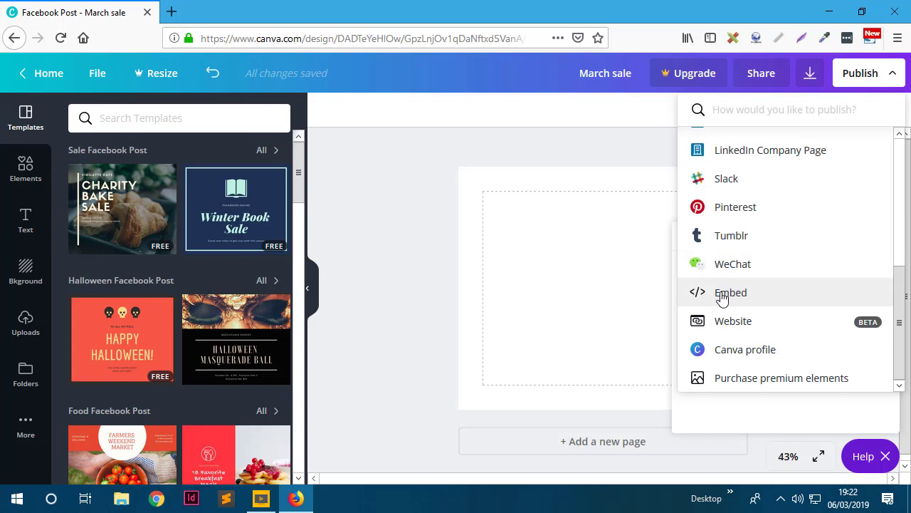
pyautogui.click(397, 166)
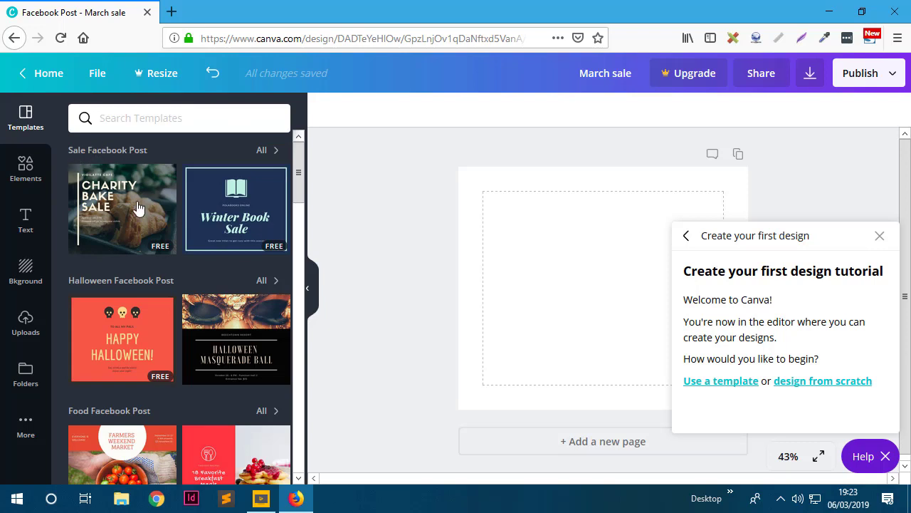
# Browse the Facebook Post template categories and look through all Sale Facebook Post templates
pyautogui.scroll(-2, 139, 285)
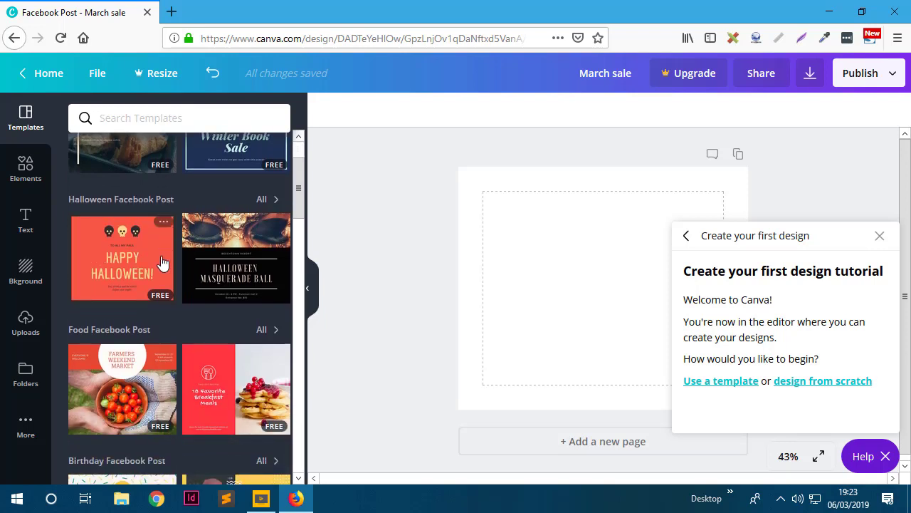
pyautogui.scroll(-2, 162, 262)
pyautogui.scroll(-2, 149, 256)
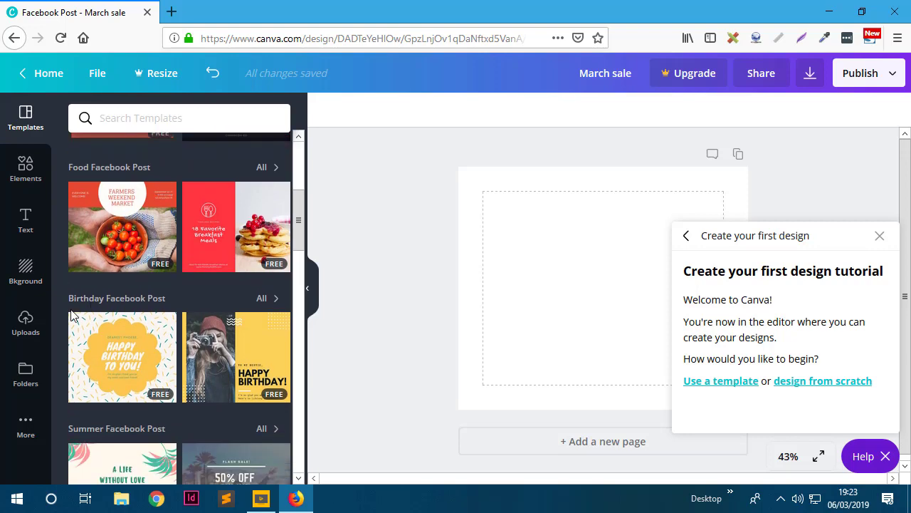
pyautogui.scroll(4, 224, 289)
pyautogui.scroll(3, 230, 286)
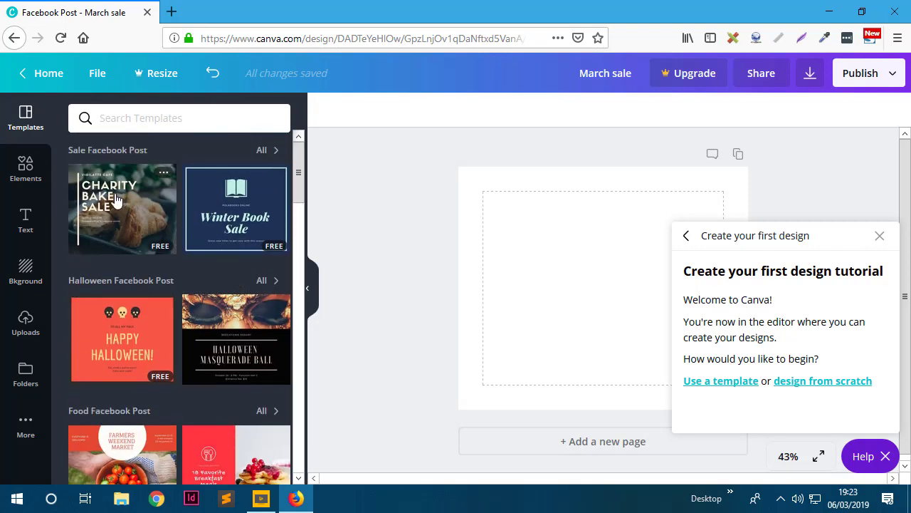
pyautogui.click(262, 150)
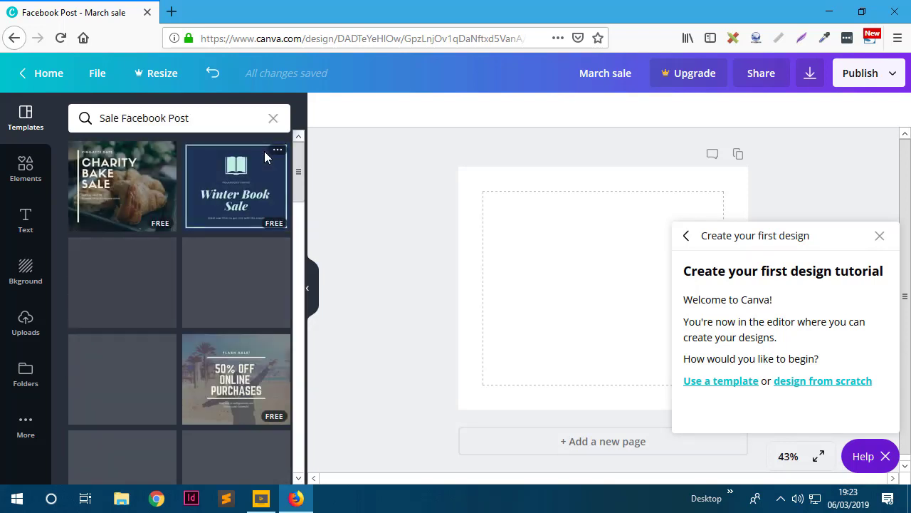
pyautogui.scroll(-3, 196, 253)
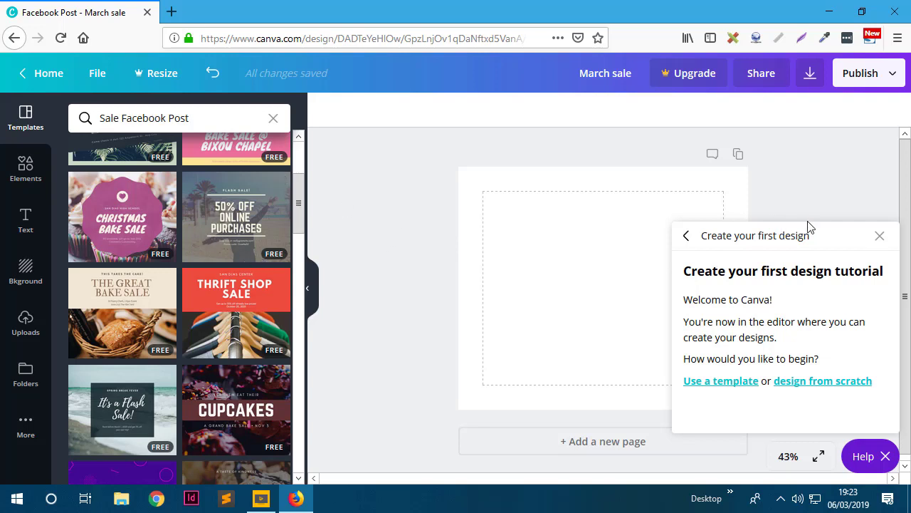
# Close the first-design tutorial and dismiss the help window covering the page
pyautogui.click(880, 235)
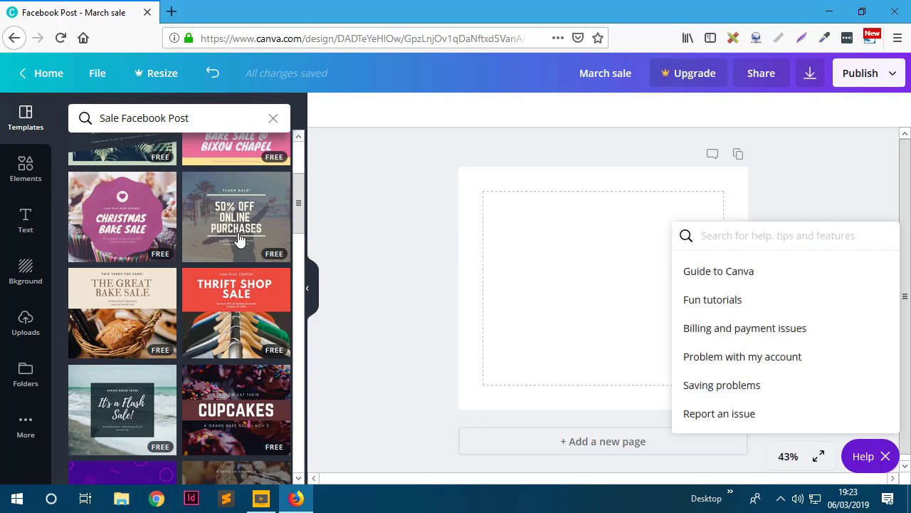
pyautogui.click(373, 203)
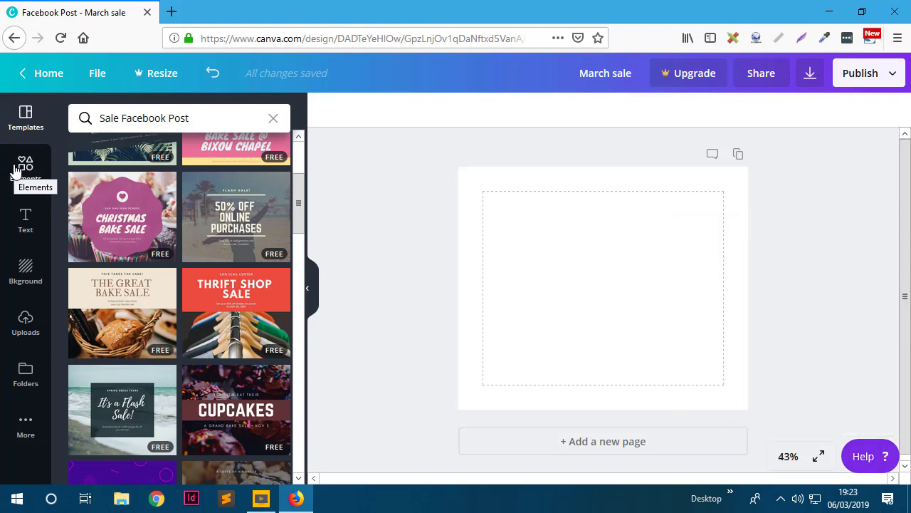
# Look through the available design elements by viewing the photos and graphics categories, then return to all elements
pyautogui.click(16, 170)
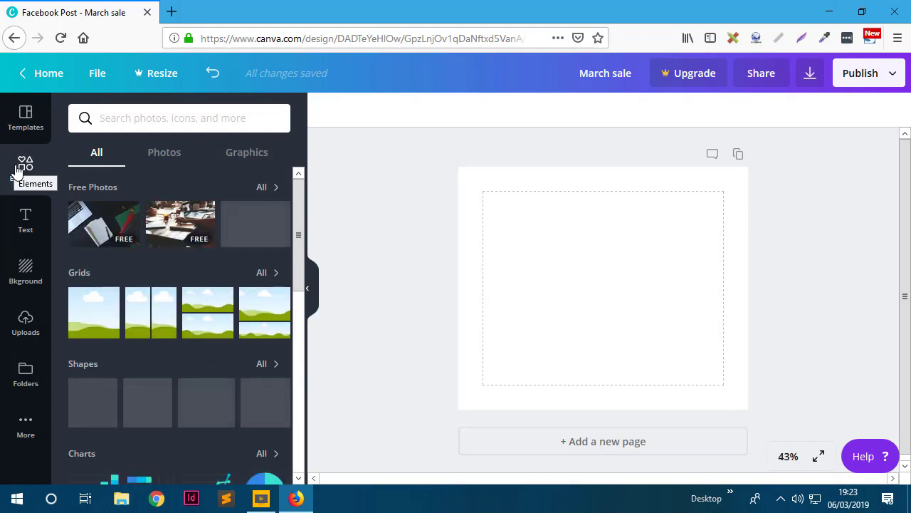
pyautogui.click(158, 162)
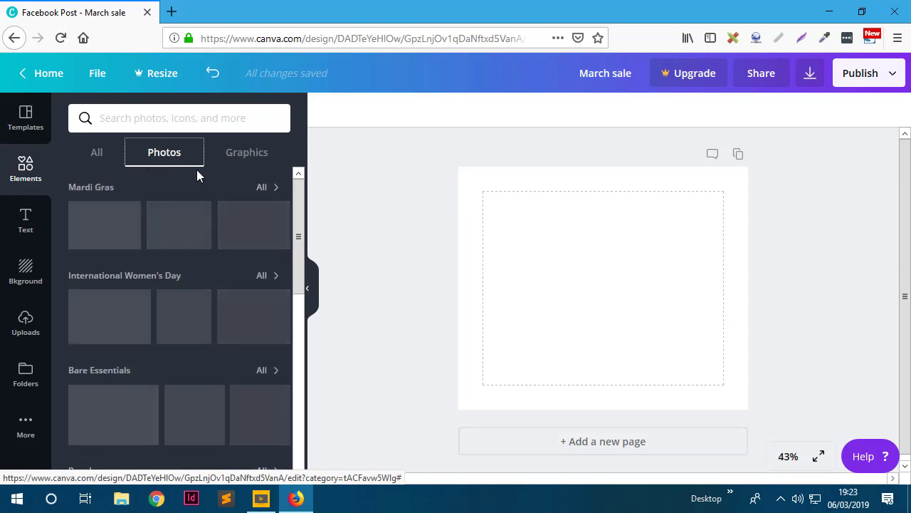
pyautogui.click(245, 162)
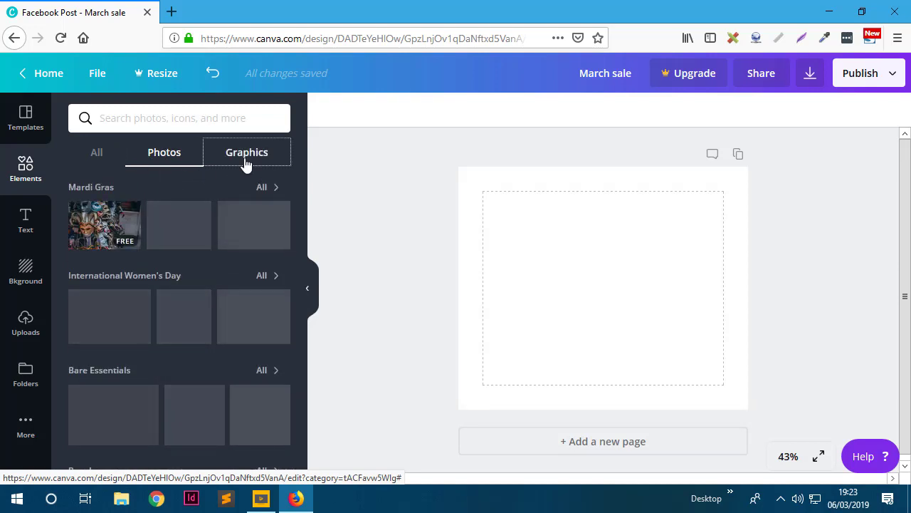
pyautogui.click(100, 160)
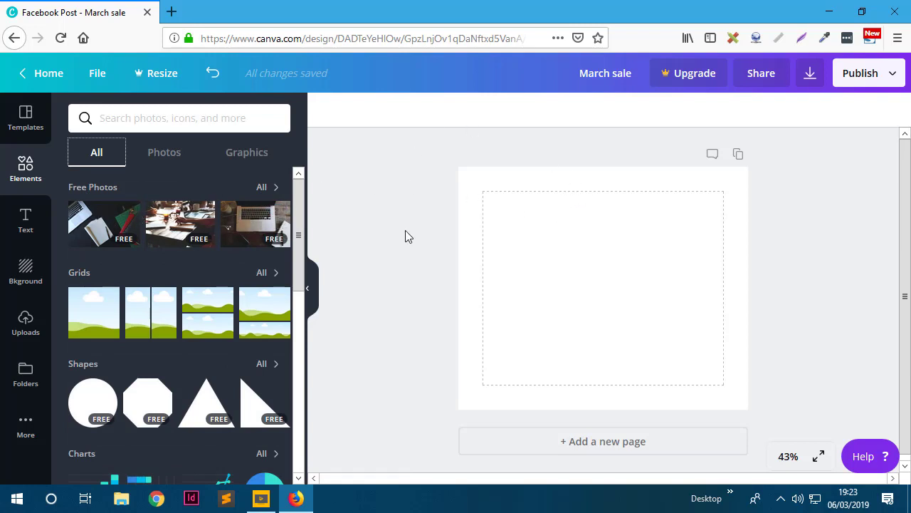
# Look through all the element categories, from free photos, grids and shapes to charts, lines, frames, illustrations and icons
pyautogui.scroll(-2, 154, 309)
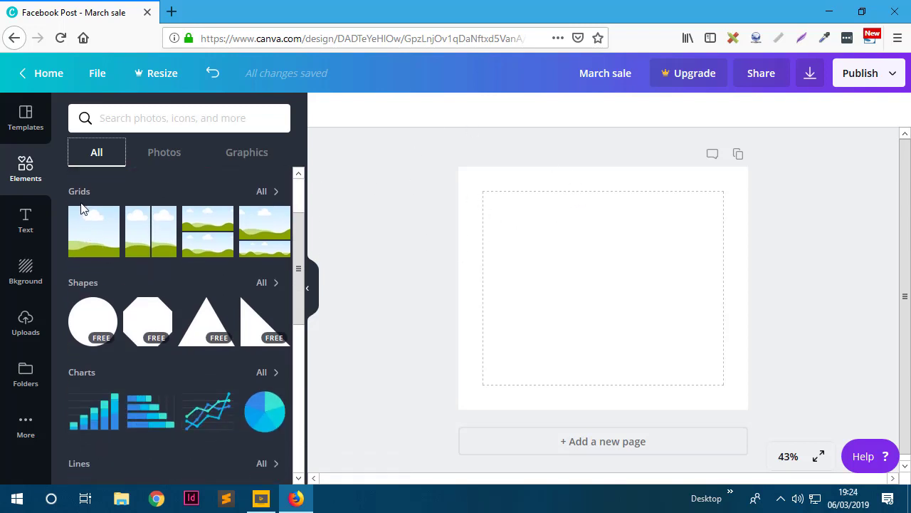
pyautogui.scroll(1, 121, 240)
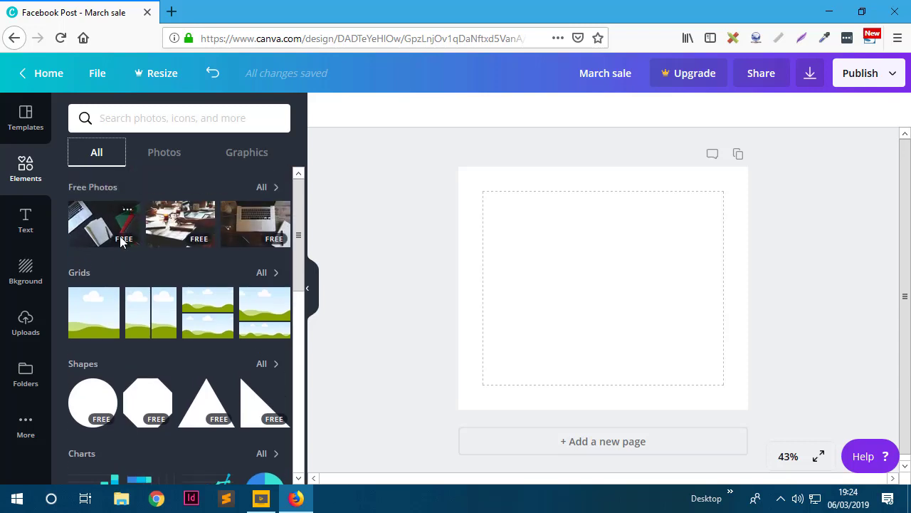
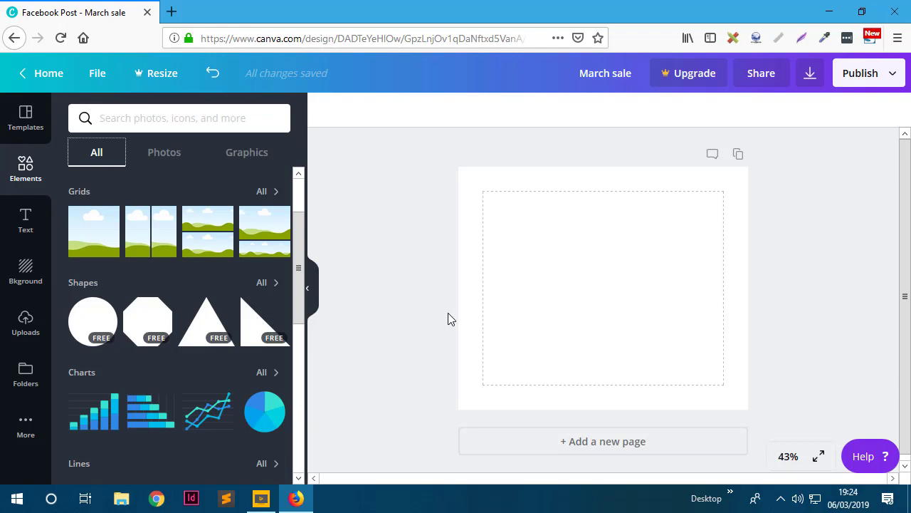
pyautogui.scroll(-2, 263, 210)
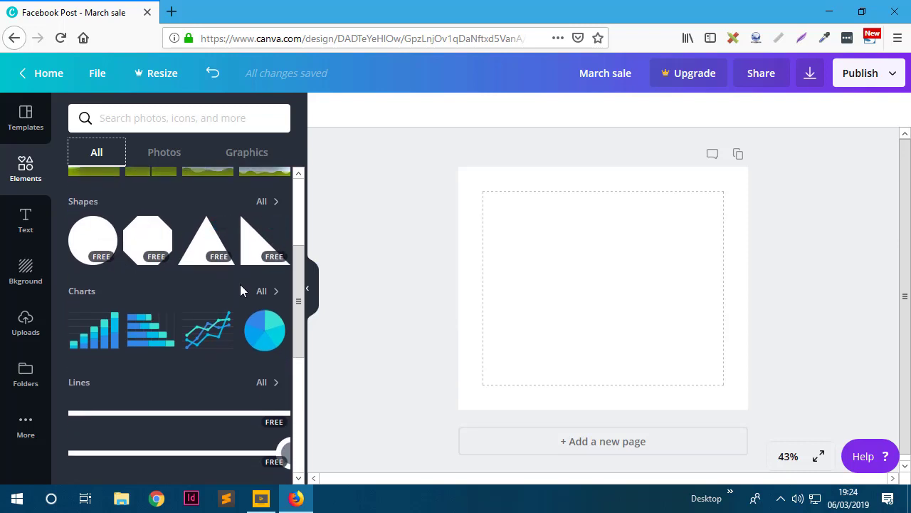
pyautogui.scroll(-3, 240, 289)
pyautogui.scroll(3, 149, 316)
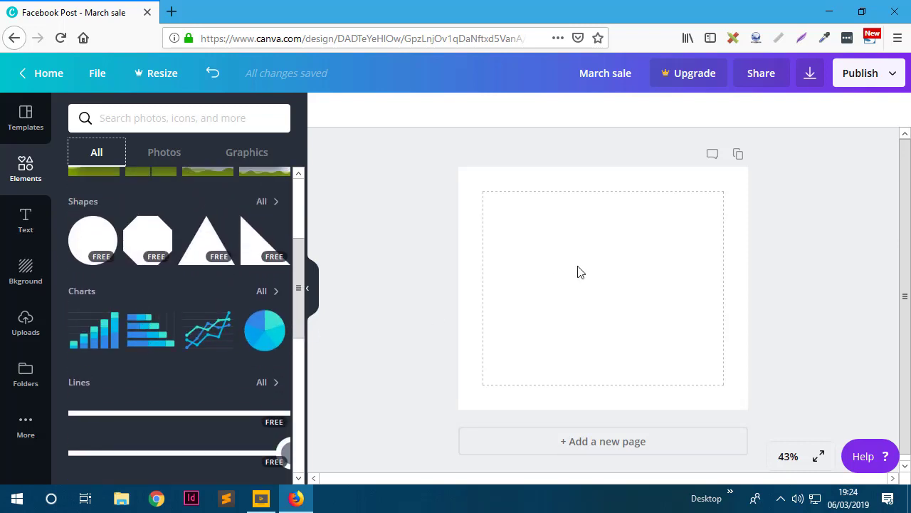
pyautogui.scroll(-4, 125, 359)
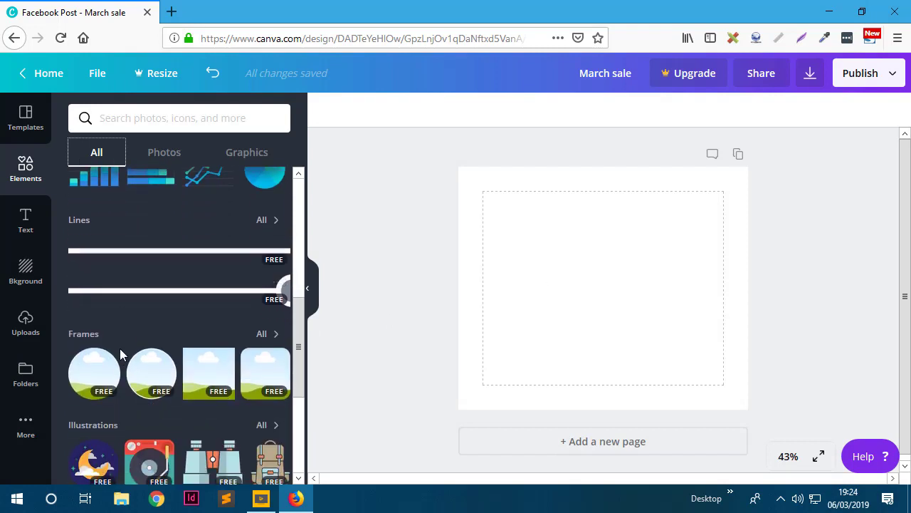
pyautogui.scroll(-2, 119, 342)
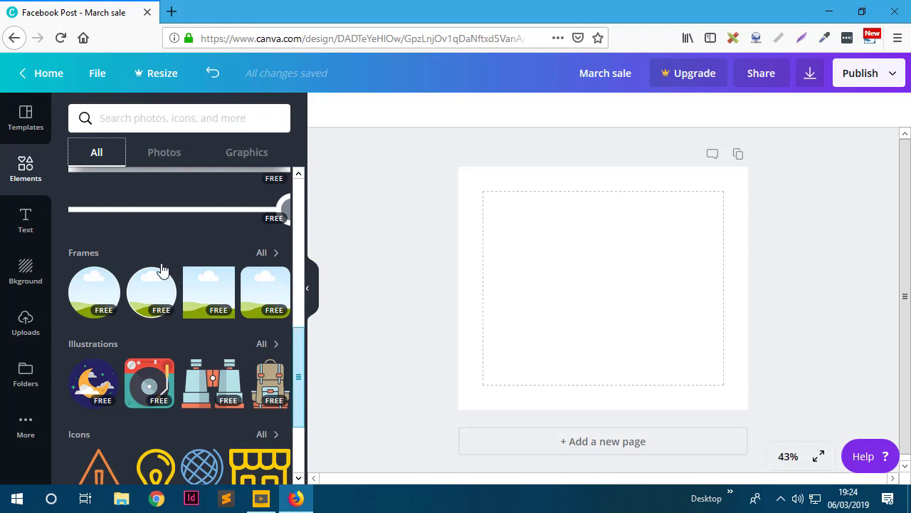
pyautogui.scroll(-1, 227, 363)
pyautogui.scroll(-2, 227, 363)
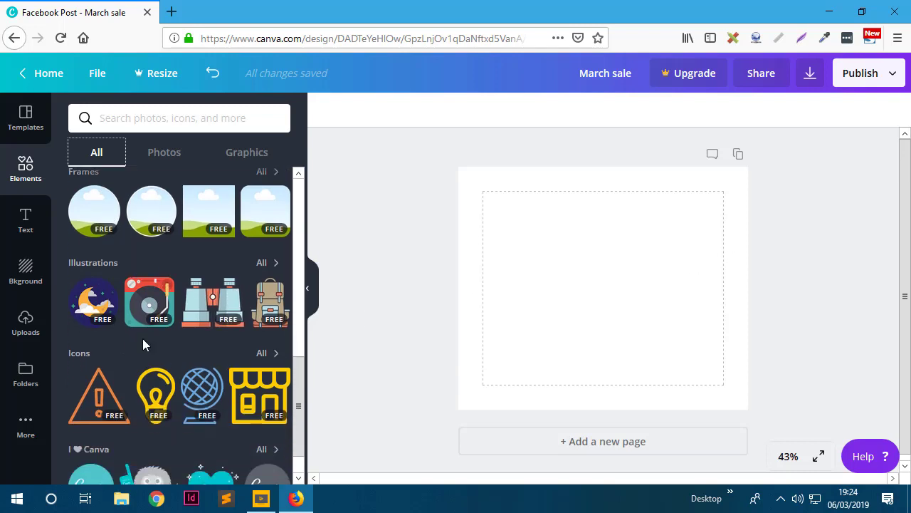
pyautogui.scroll(-1, 100, 257)
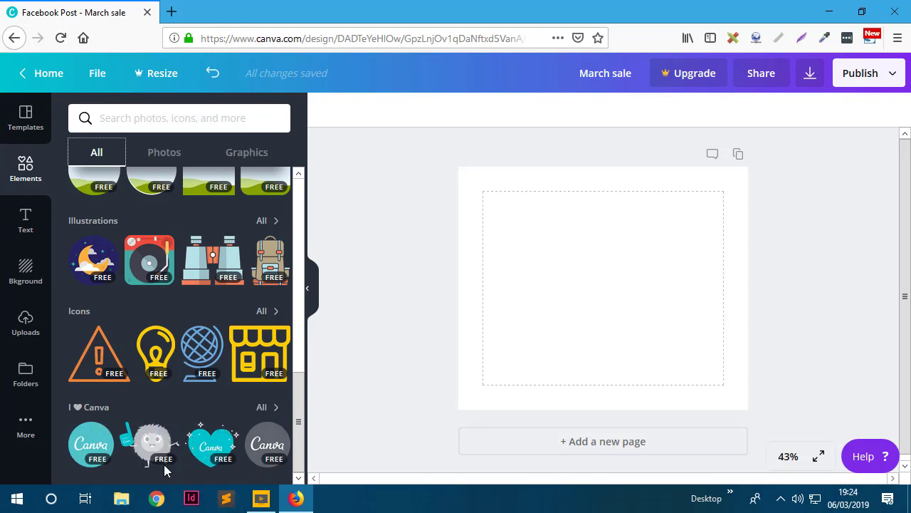
# Browse the text options, including the heading, subheading and body text choices and the ready-made text combinations
pyautogui.click(16, 229)
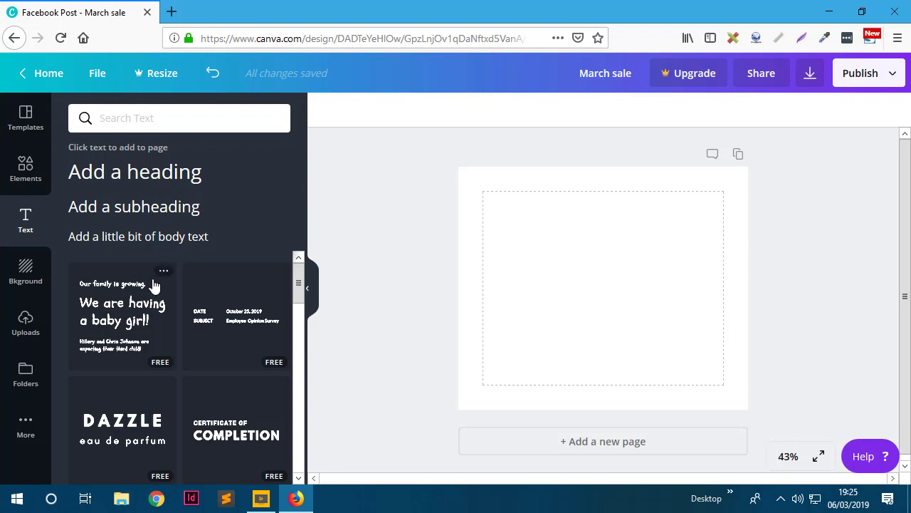
pyautogui.scroll(-5, 151, 314)
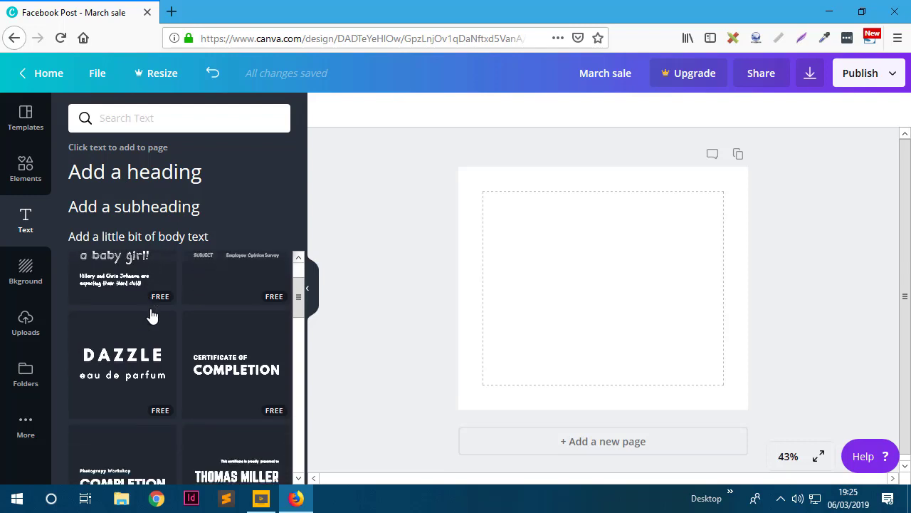
pyautogui.scroll(-3, 152, 314)
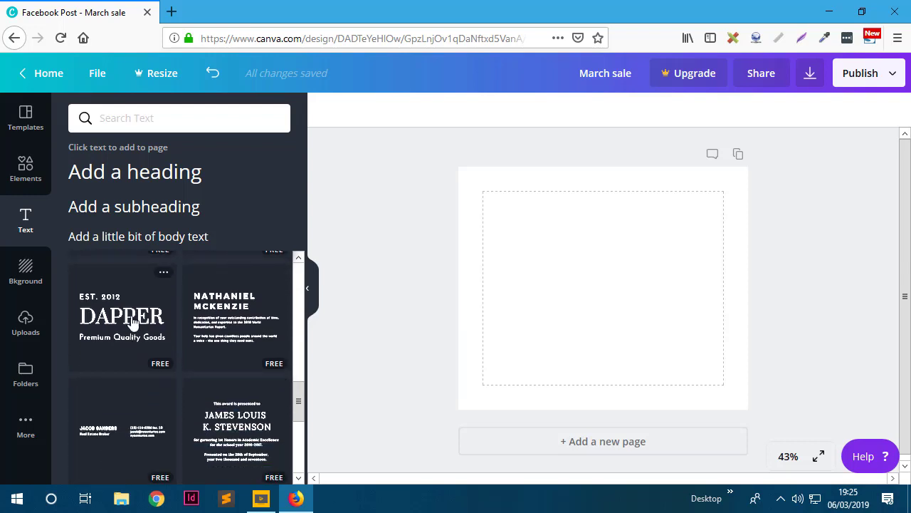
pyautogui.scroll(-3, 159, 326)
pyautogui.scroll(-1, 160, 323)
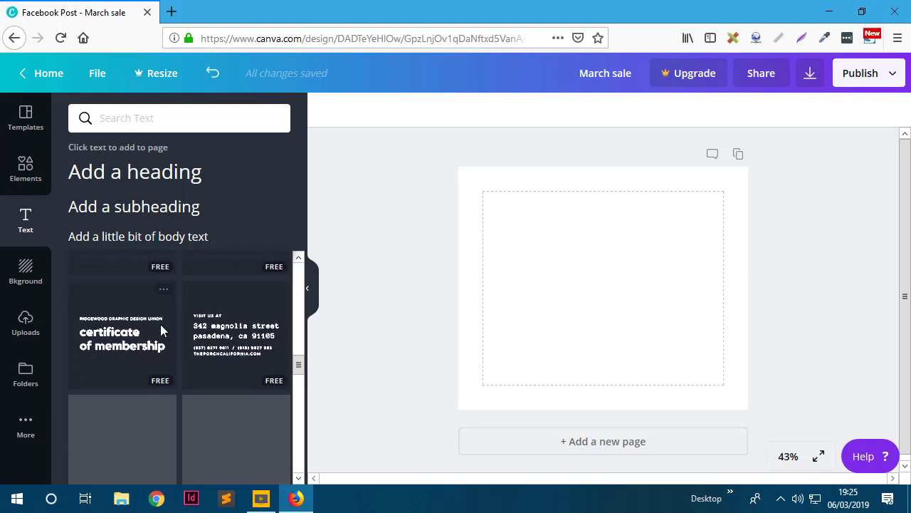
# Apply the dark starry-sky background, try pink and green tints on it, and restore its original dark purple colour
pyautogui.click(26, 278)
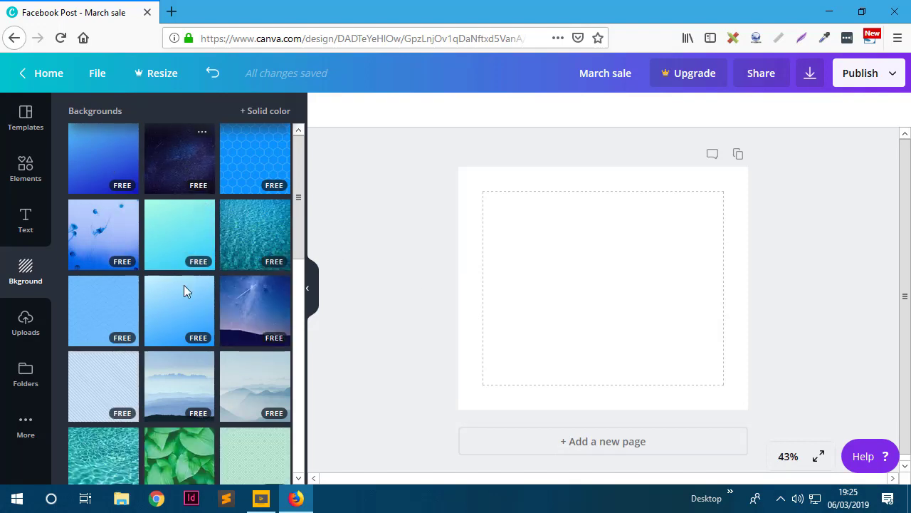
pyautogui.click(193, 163)
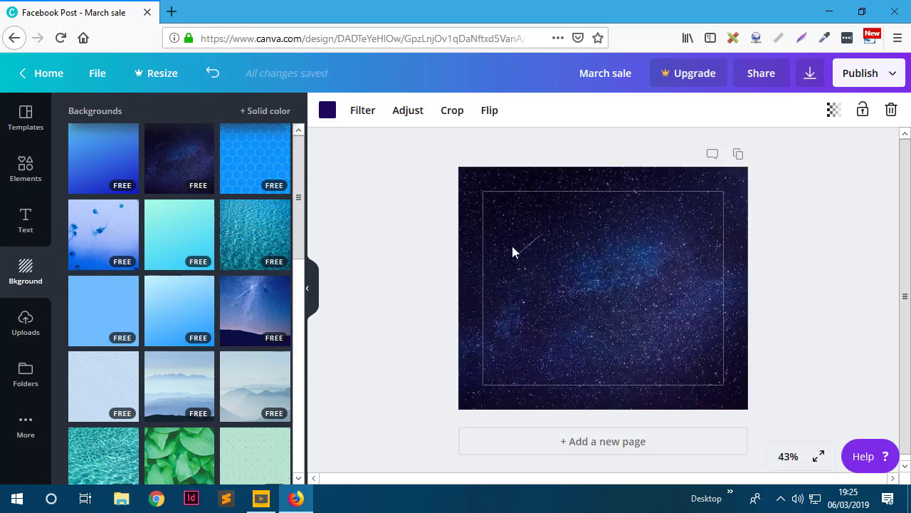
pyautogui.click(327, 112)
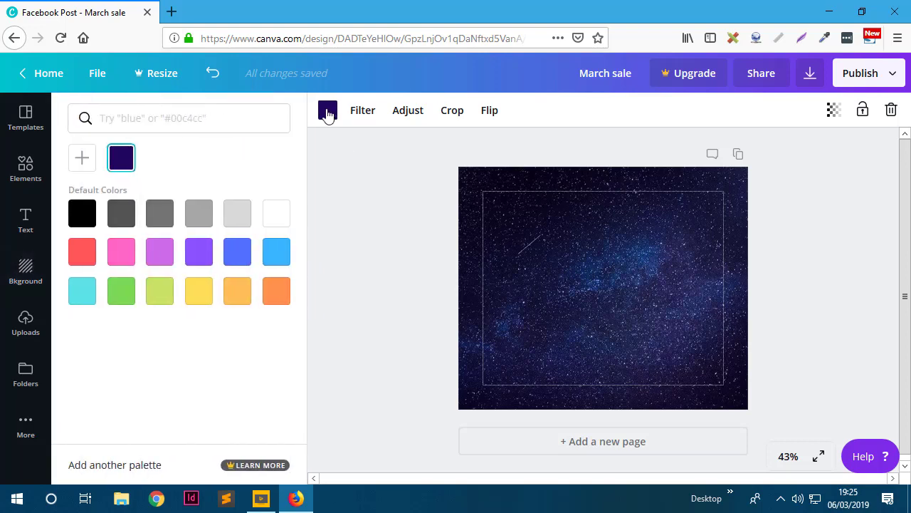
pyautogui.click(121, 213)
pyautogui.click(129, 247)
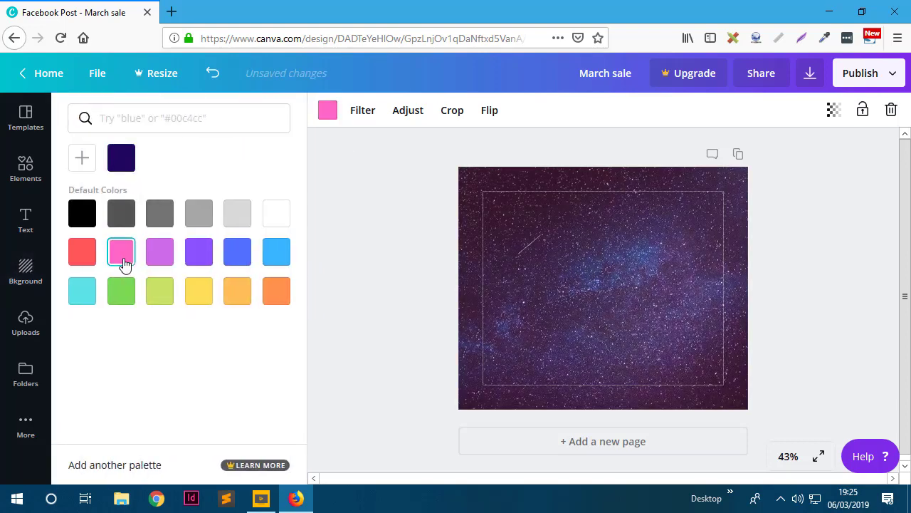
pyautogui.click(131, 298)
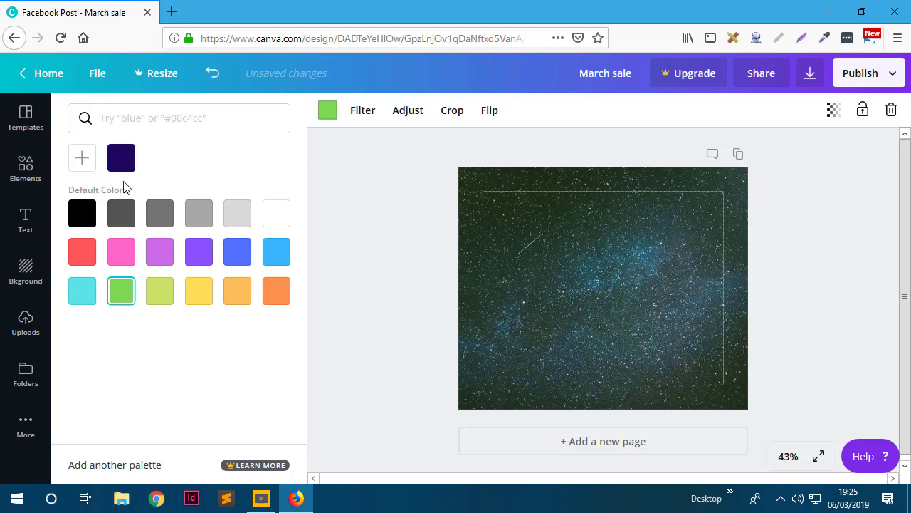
pyautogui.click(123, 164)
pyautogui.click(367, 204)
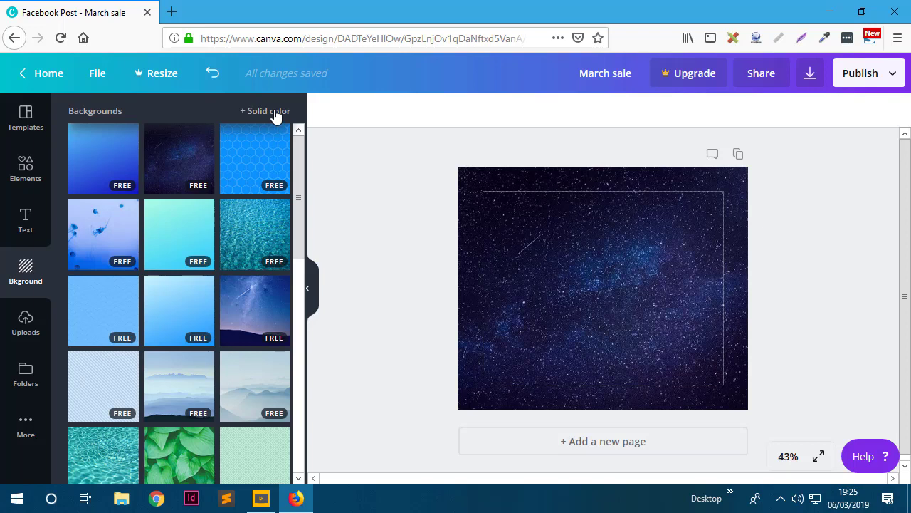
# Replace the page background with a solid purple from the default colours and close the colour palette
pyautogui.click(276, 114)
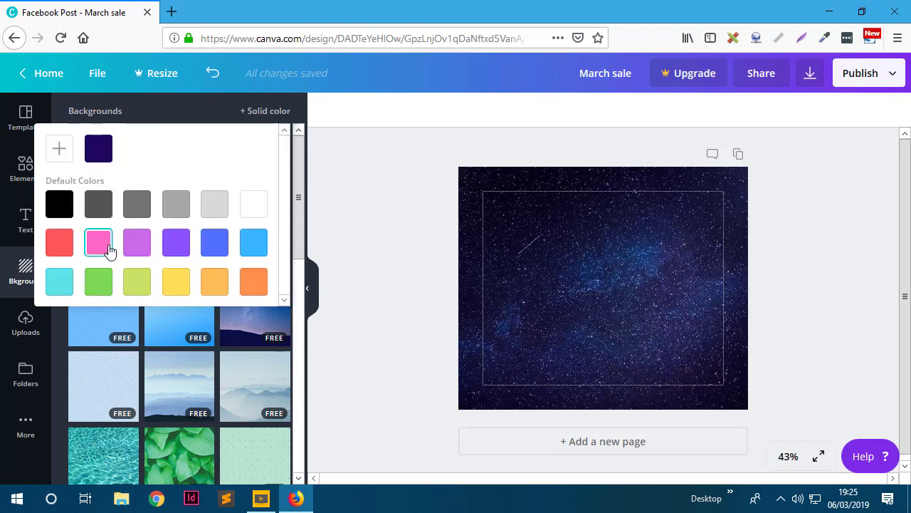
pyautogui.click(176, 242)
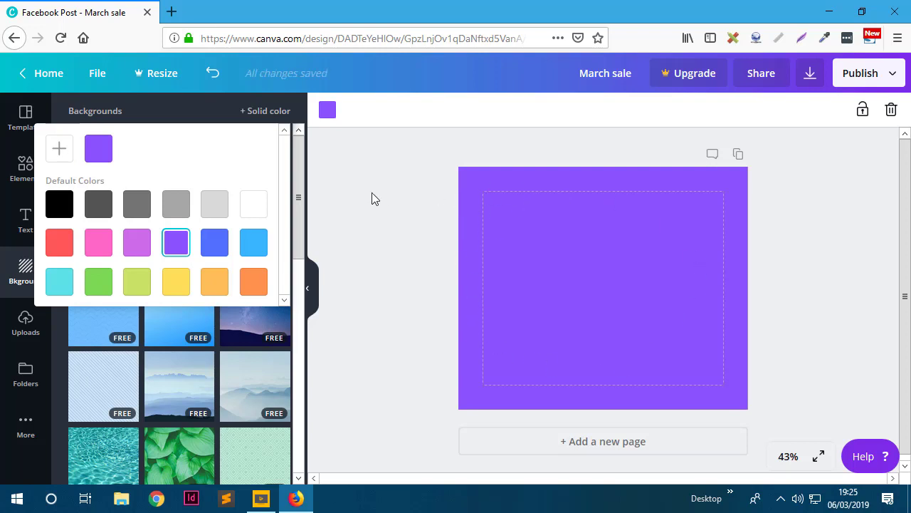
pyautogui.click(326, 178)
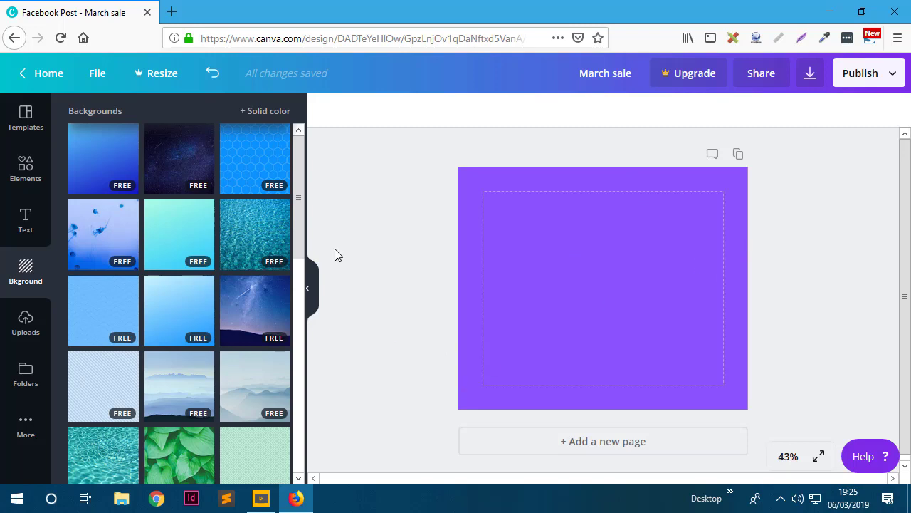
# Review the image upload area, the photo and design folders, and the list of additional Canva apps
pyautogui.click(21, 318)
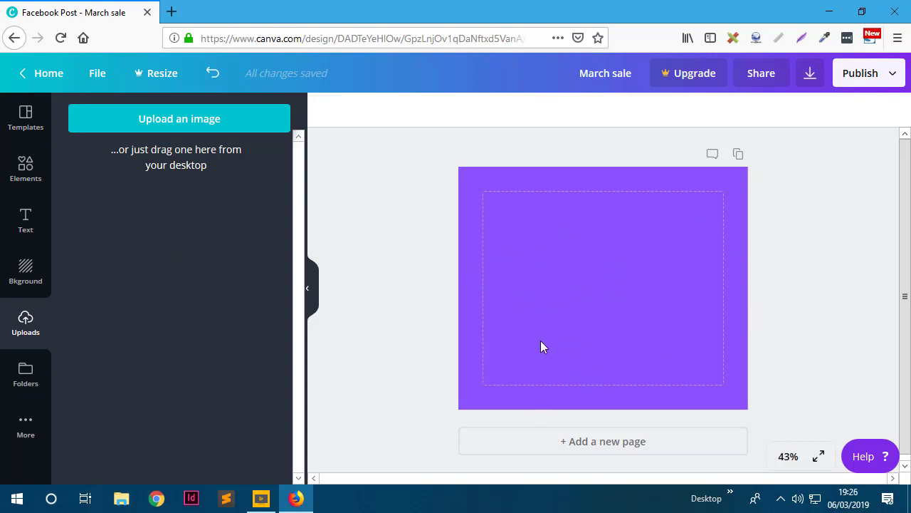
pyautogui.click(22, 374)
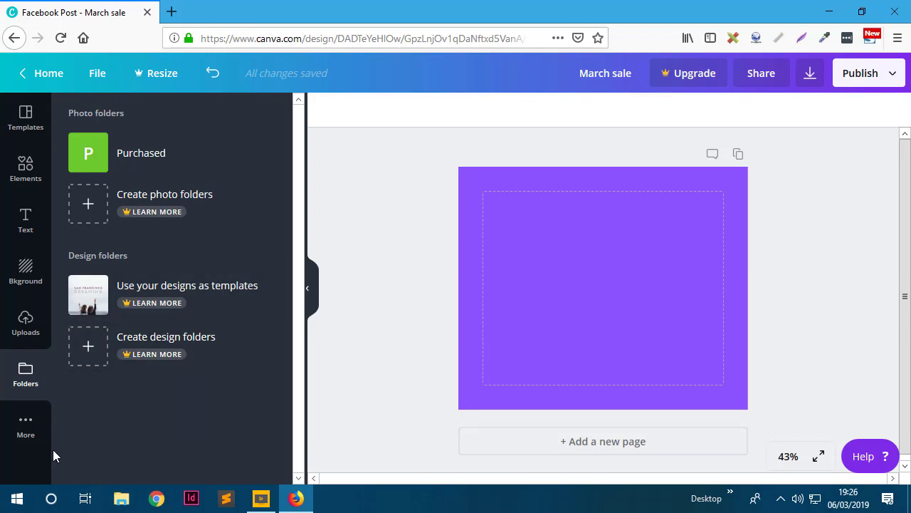
pyautogui.click(25, 429)
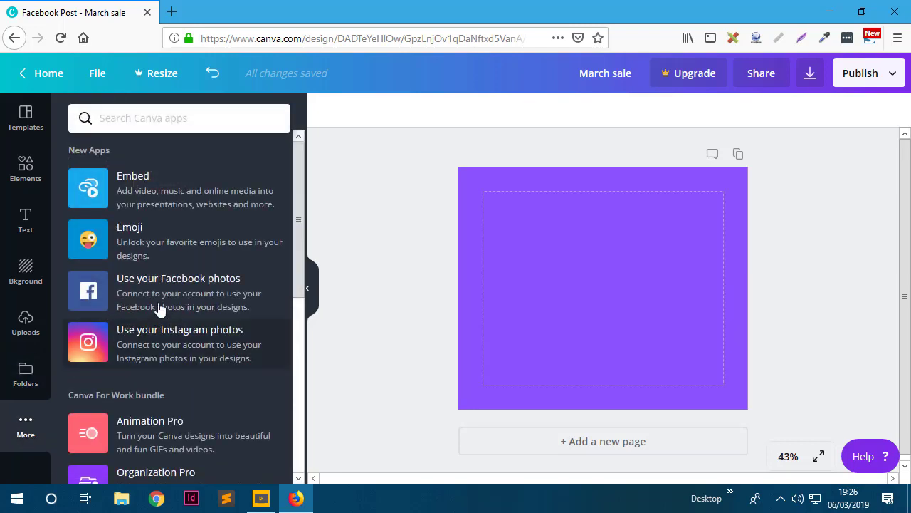
pyautogui.scroll(-5, 158, 356)
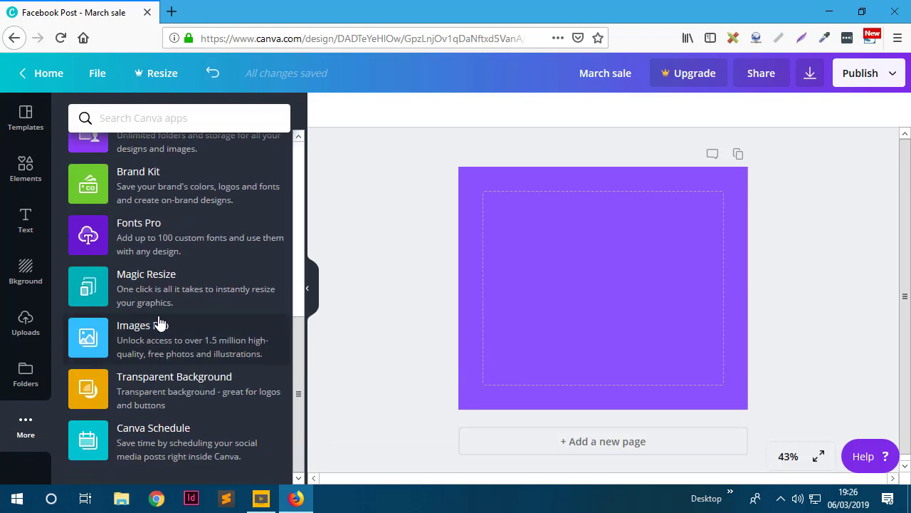
pyautogui.scroll(6, 160, 323)
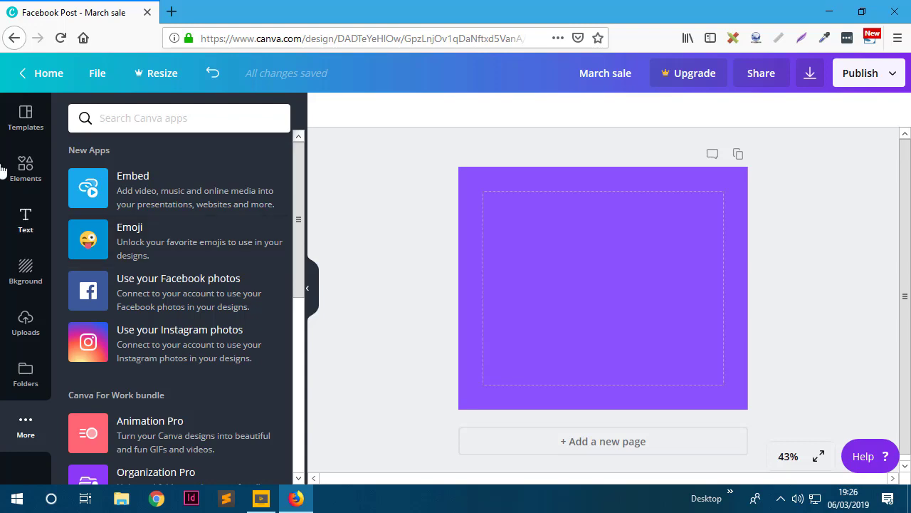
# Browse the Sale Facebook Post templates and apply the "We're having a bake sale!" cupcake template to the page
pyautogui.click(22, 136)
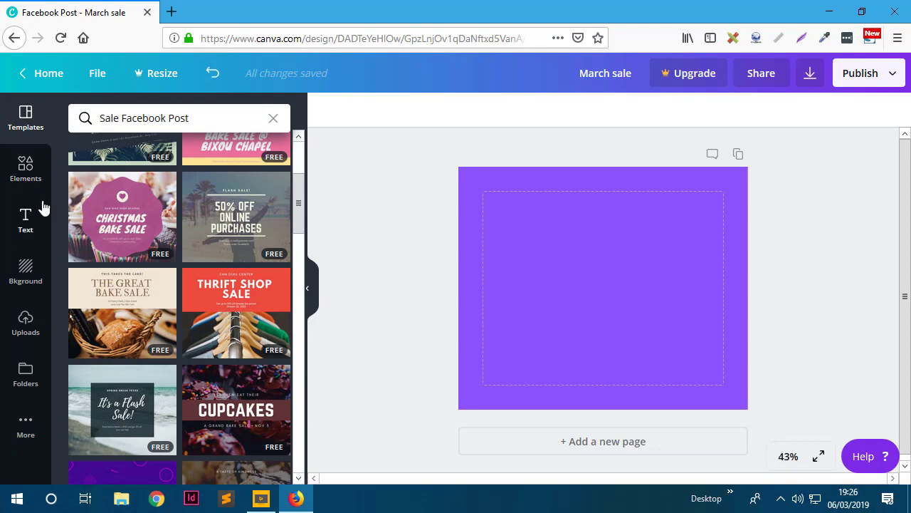
pyautogui.scroll(-2, 161, 292)
pyautogui.scroll(-8, 161, 292)
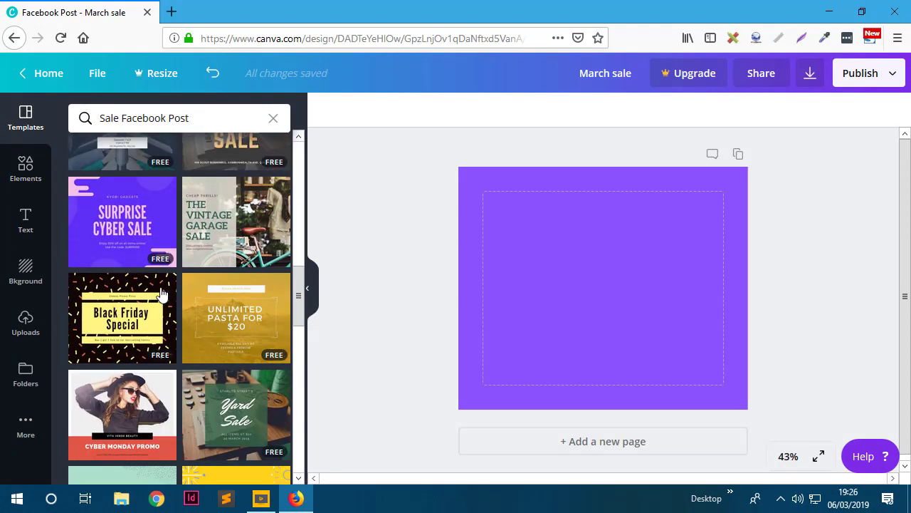
pyautogui.scroll(-4, 158, 290)
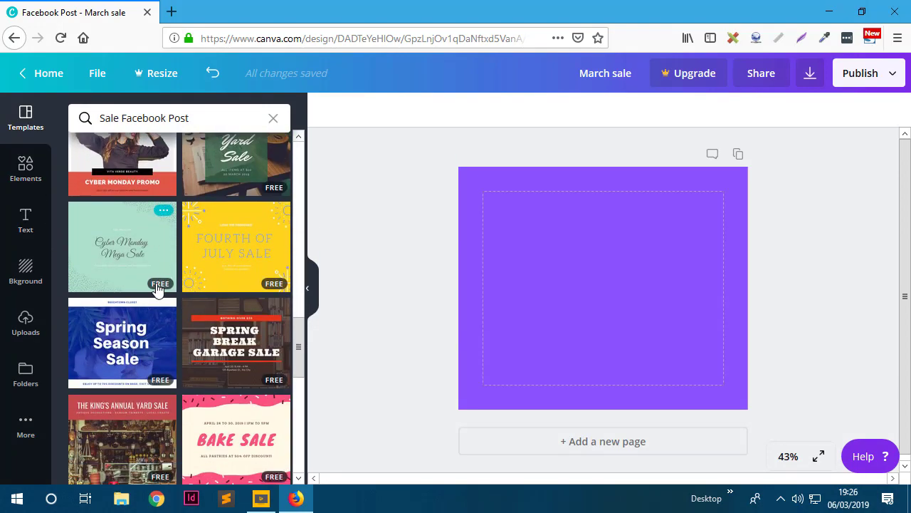
pyautogui.scroll(-5, 163, 288)
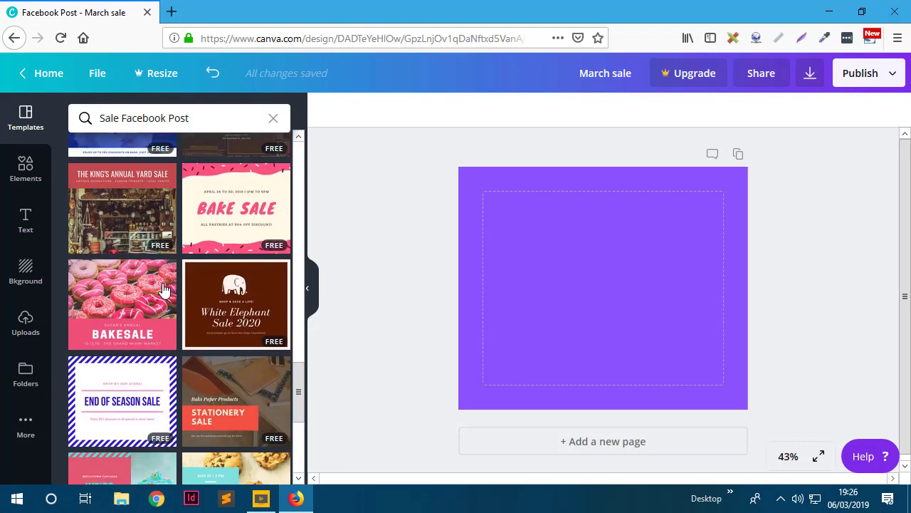
pyautogui.scroll(-4, 165, 289)
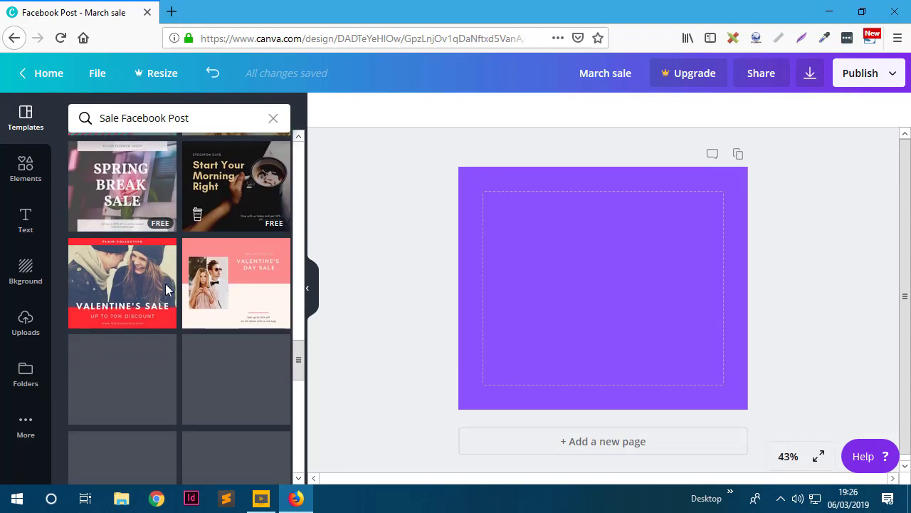
pyautogui.scroll(3, 165, 288)
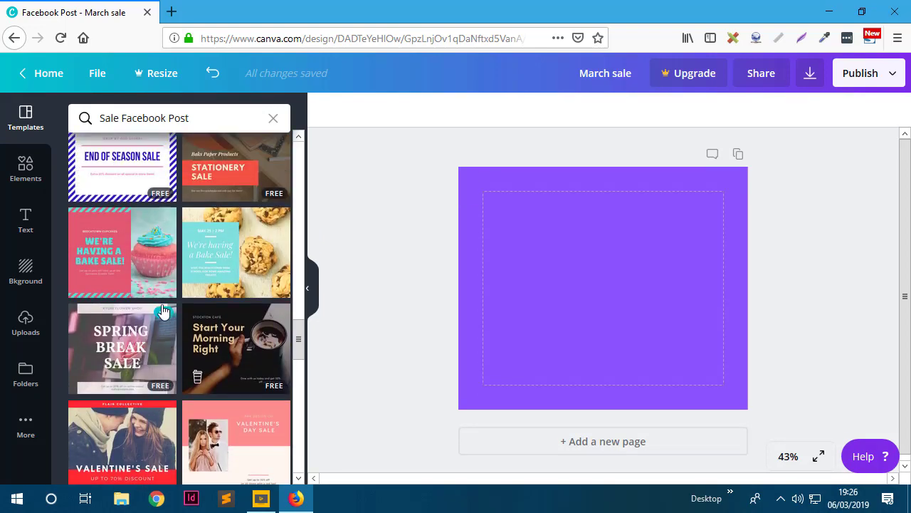
pyautogui.click(102, 246)
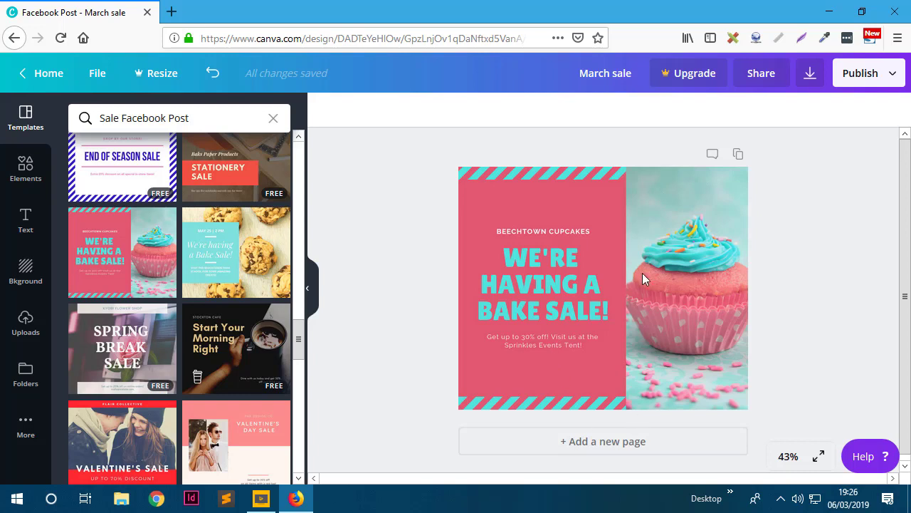
pyautogui.click(591, 335)
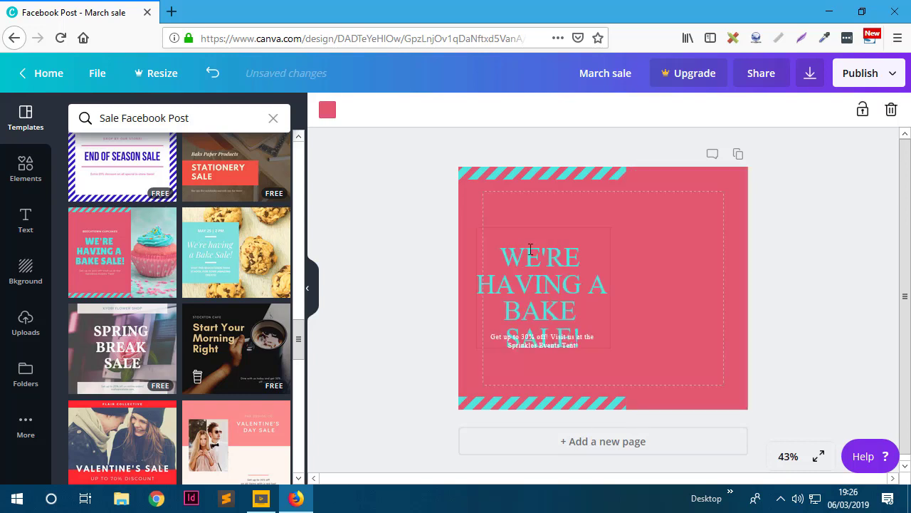
# Replace the small "BEECHTOWN CUPCAKES" line above the headline with "SUCCESS MUFFINS"
pyautogui.click(840, 277)
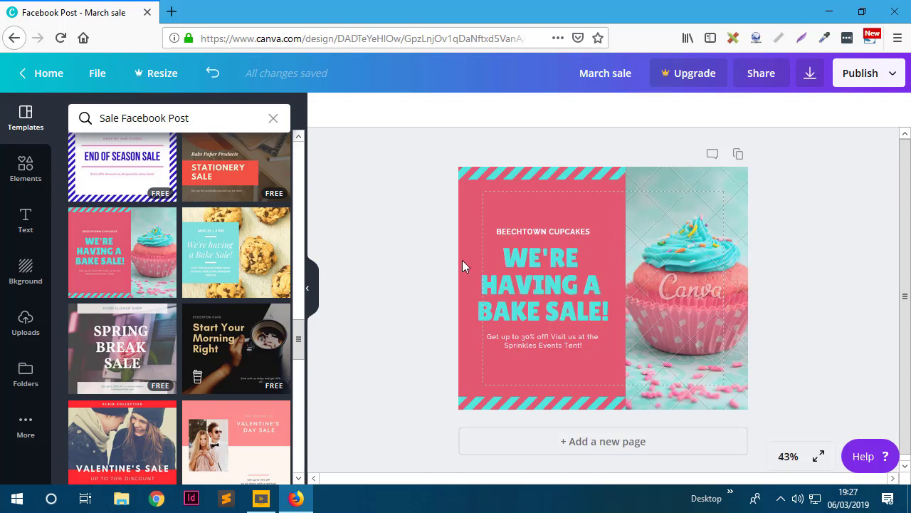
pyautogui.click(542, 281)
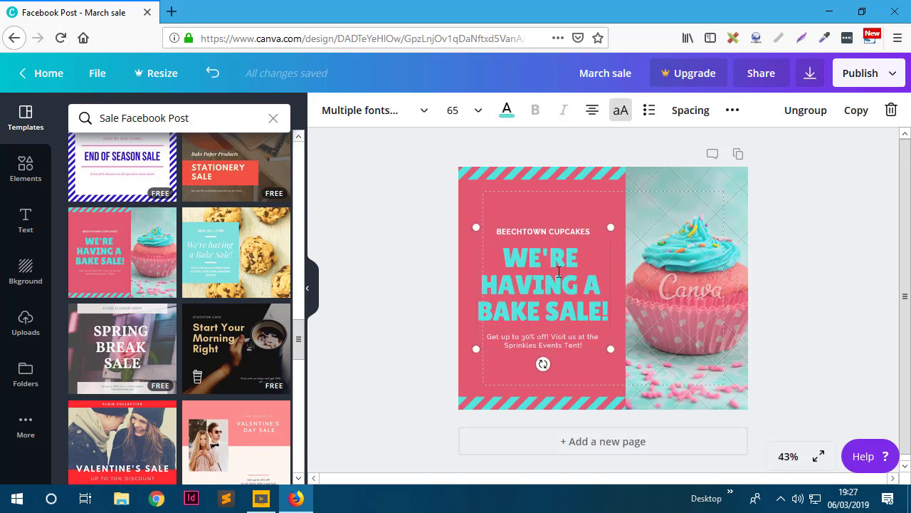
pyautogui.doubleClick(568, 232)
pyautogui.write('SUCC')
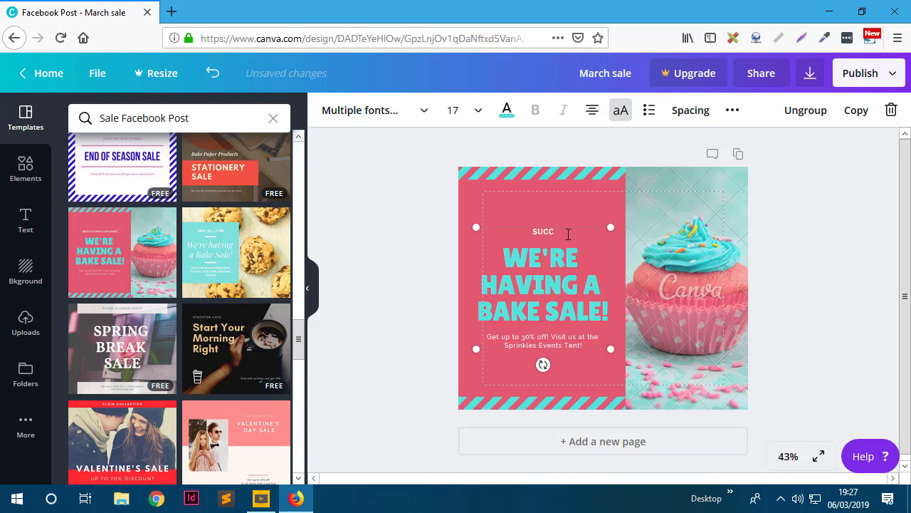
pyautogui.write('ESS MUFFINS')
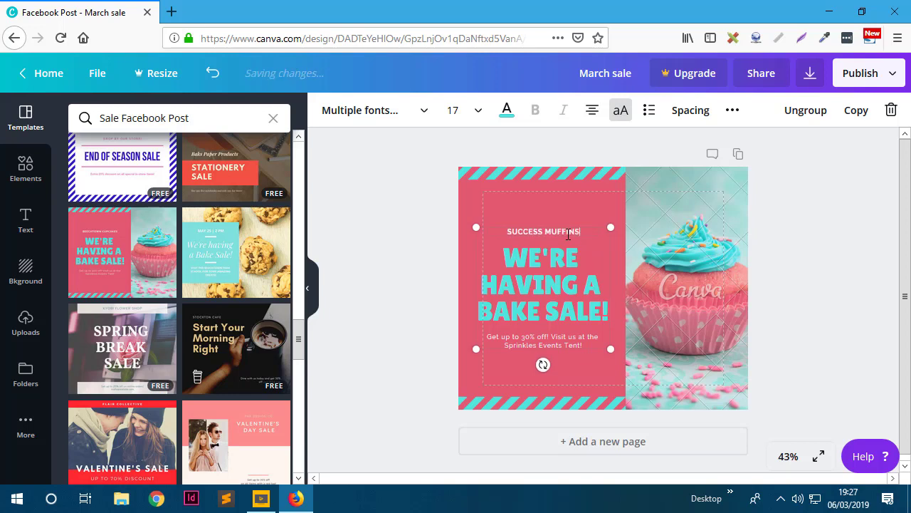
# Replace the large bake sale headline with the text "INVITATION TO OUR BAKE SALE"
pyautogui.moveTo(516, 257); pyautogui.dragTo(617, 313)
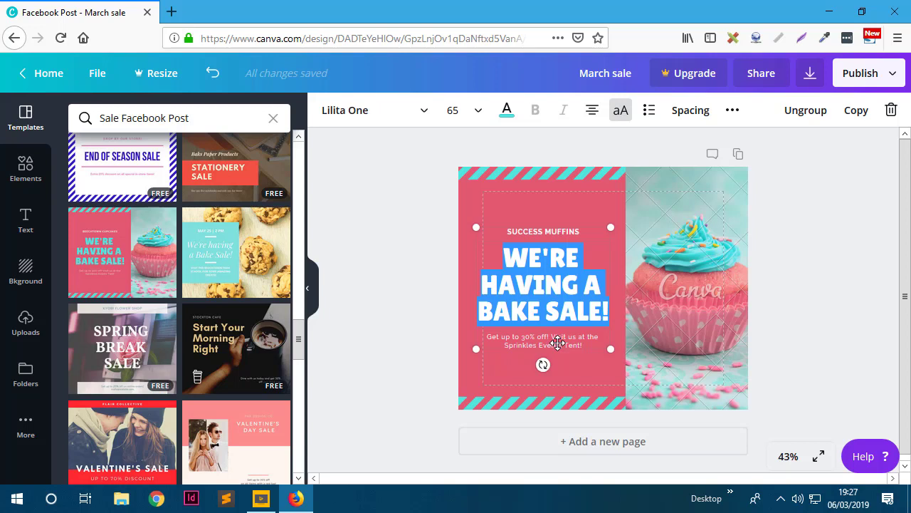
pyautogui.press('BackSpace')
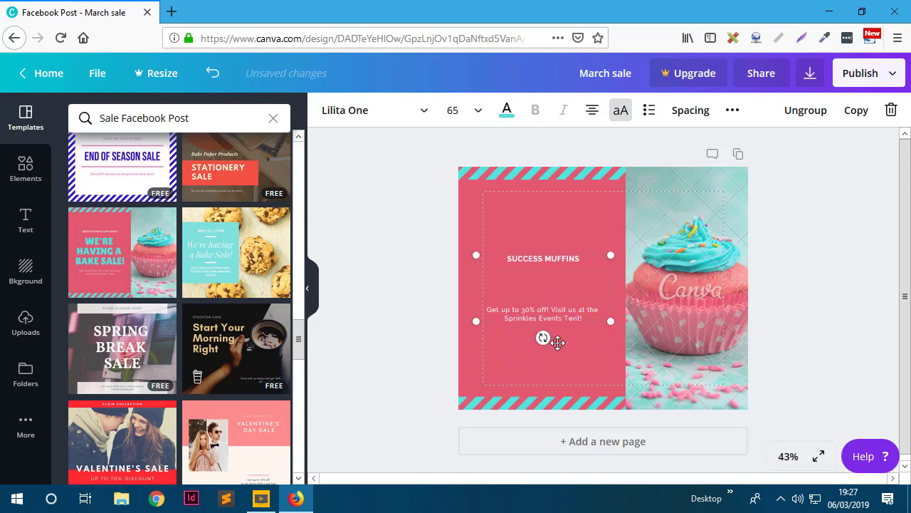
pyautogui.write('INVI')
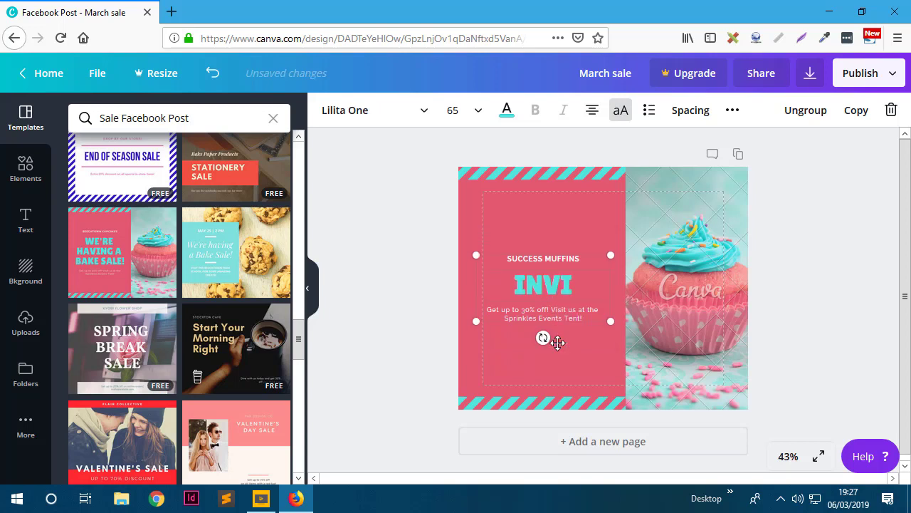
pyautogui.write('TATION')
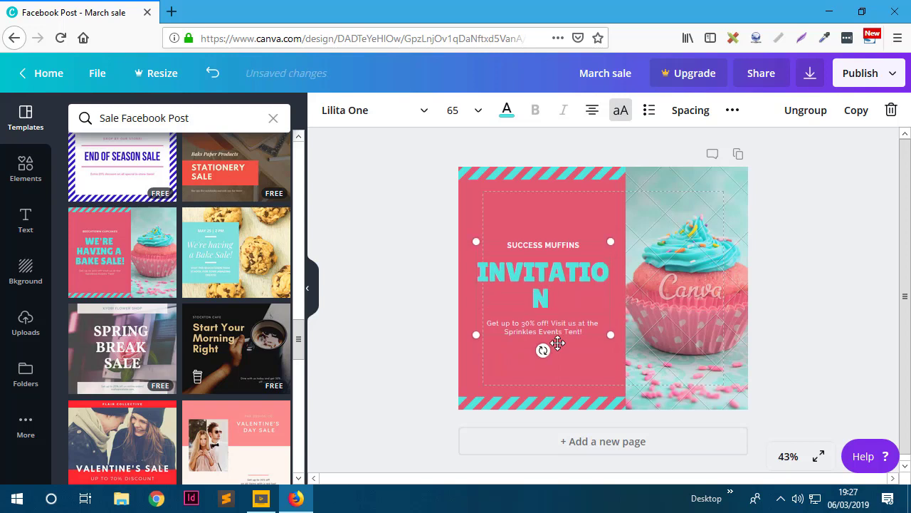
pyautogui.write(' TO OUR BA')
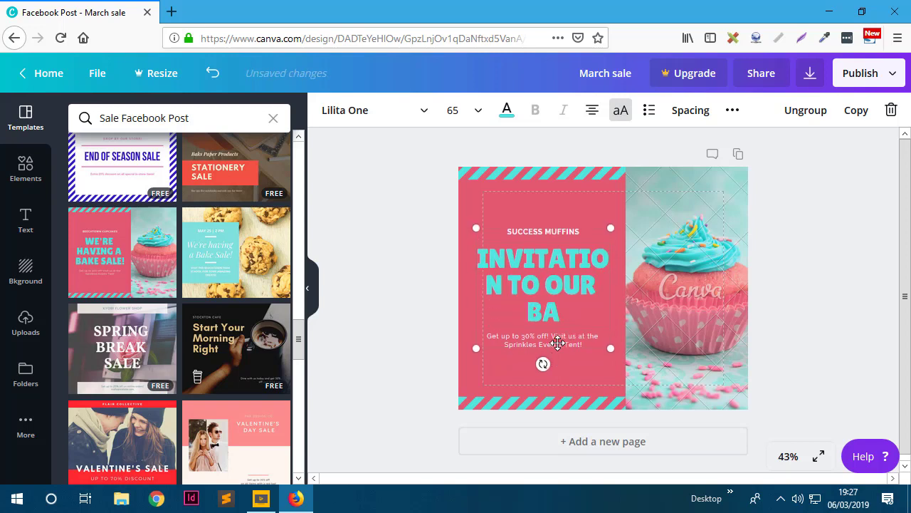
pyautogui.write('KE SALE')
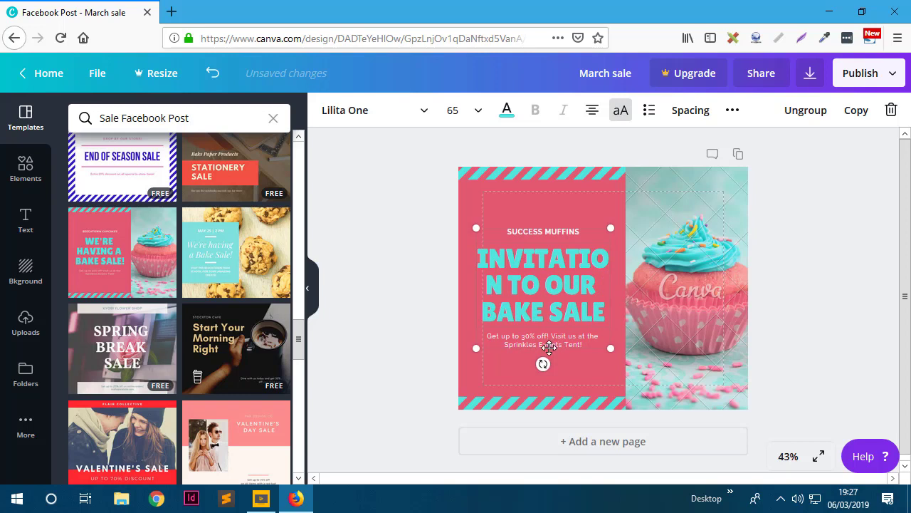
pyautogui.click(607, 258)
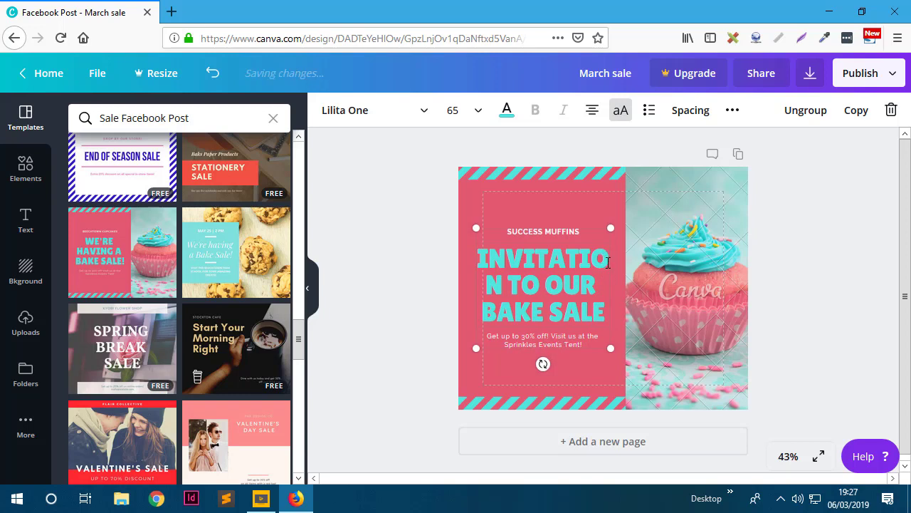
pyautogui.write('N')
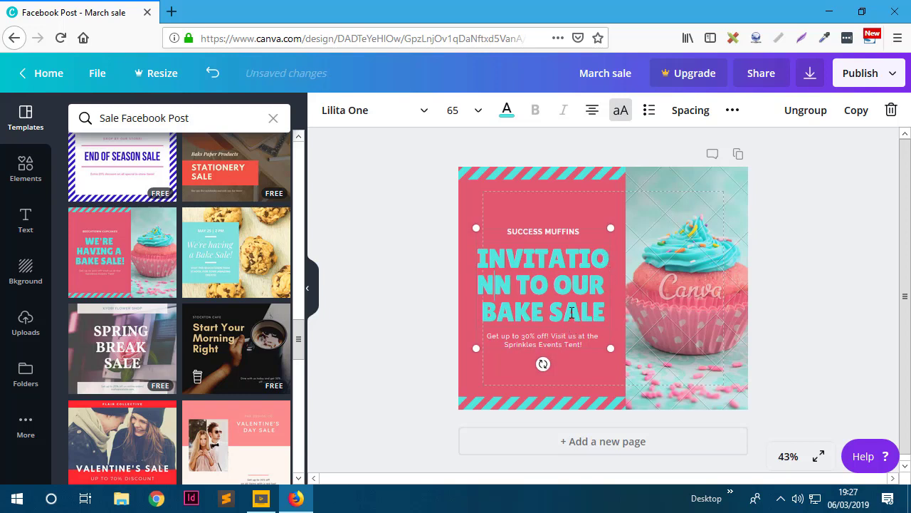
pyautogui.press('BackSpace')
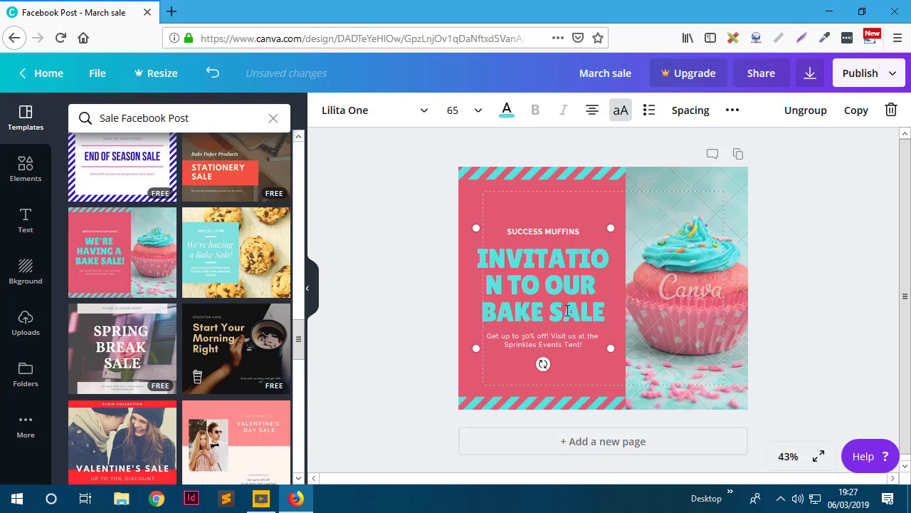
pyautogui.moveTo(602, 313); pyautogui.dragTo(475, 254)
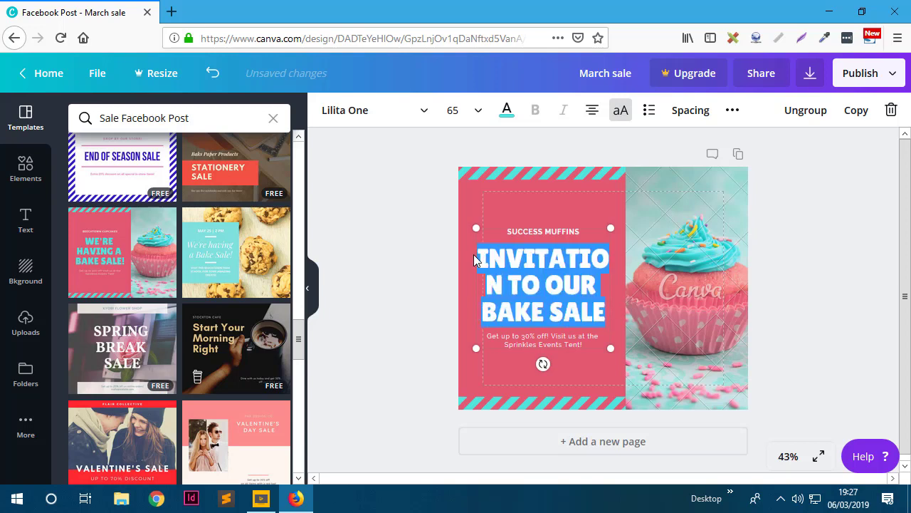
pyautogui.click(535, 308)
pyautogui.click(431, 274)
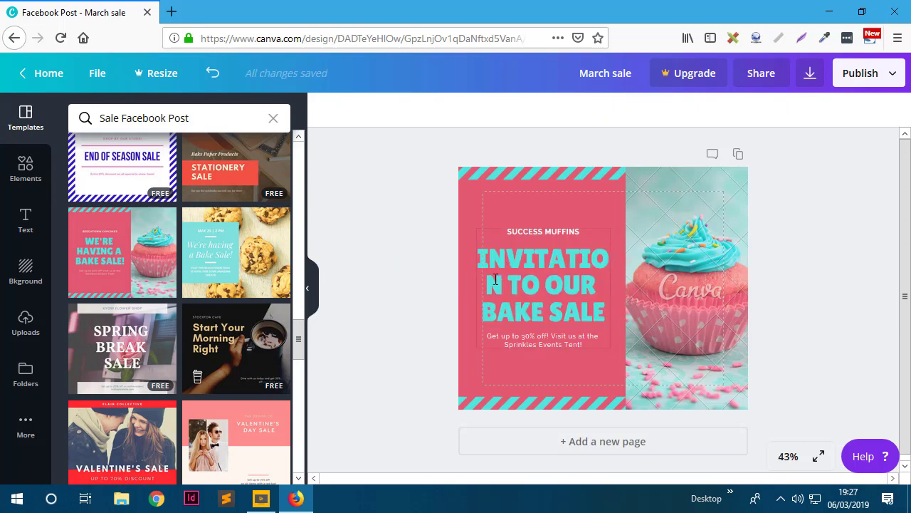
# Enlarge the text group slightly by its corner, bringing the headline's font size to about 68.2
pyautogui.click(496, 279)
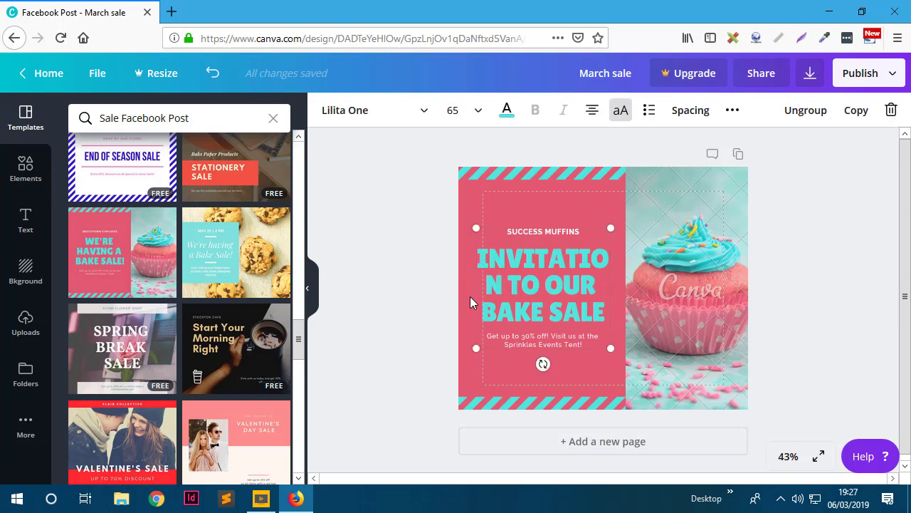
pyautogui.moveTo(608, 346); pyautogui.dragTo(620, 346)
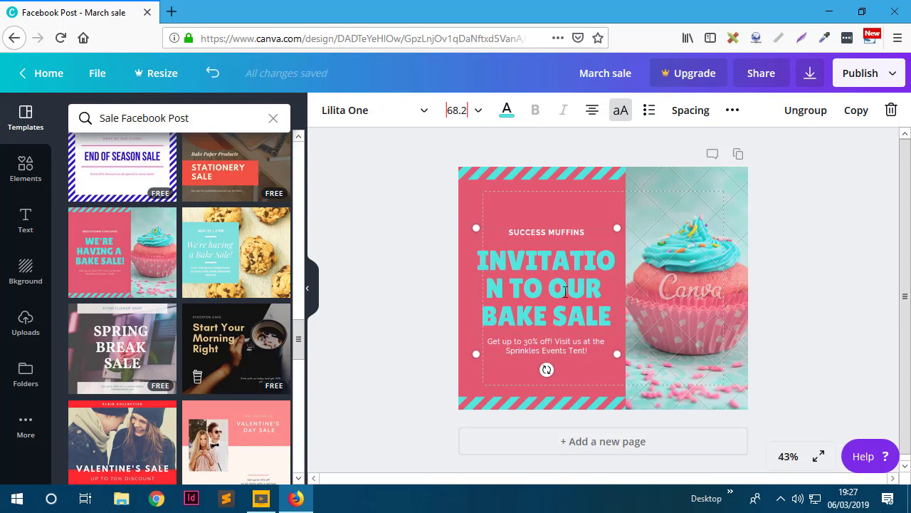
pyautogui.moveTo(610, 316); pyautogui.dragTo(486, 205)
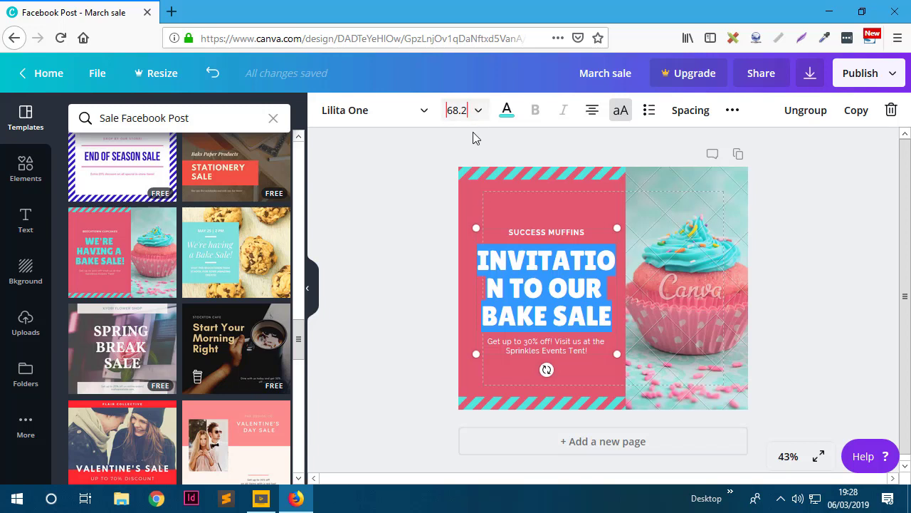
pyautogui.click(791, 313)
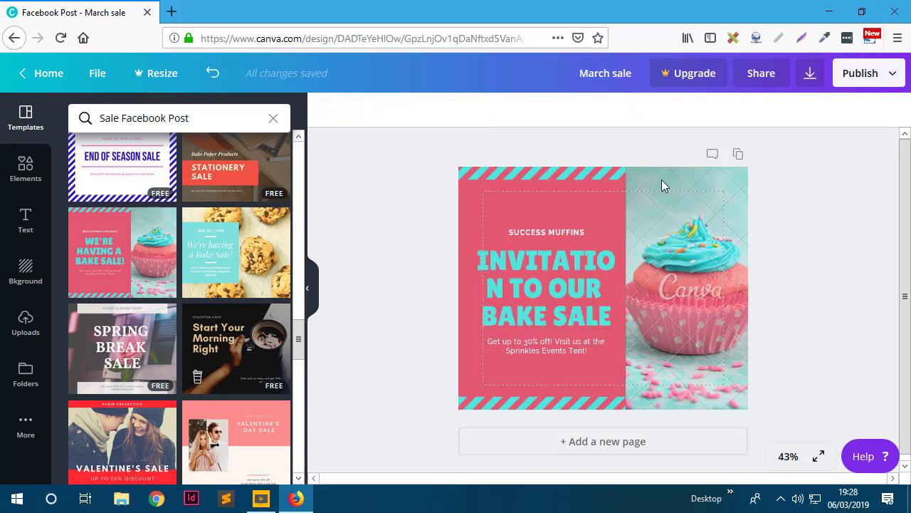
pyautogui.click(613, 262)
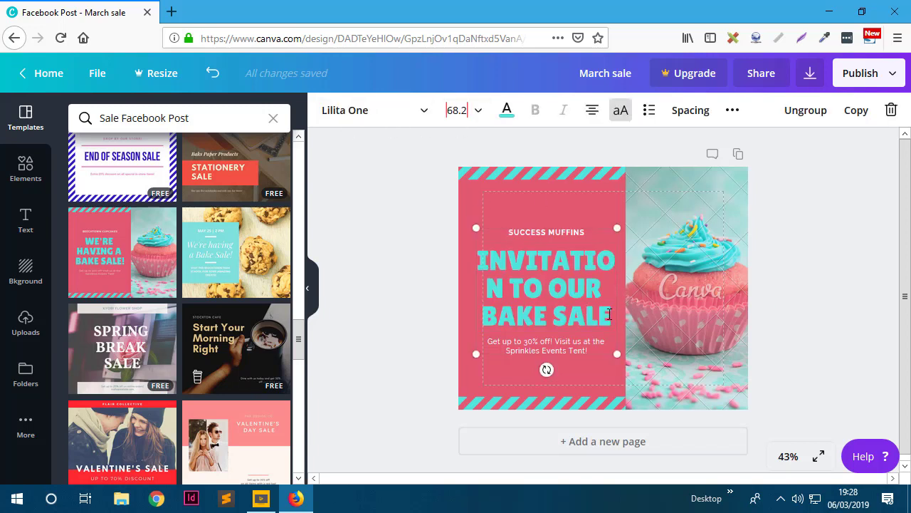
# Change the headline's font to Adigiana Toybox
pyautogui.moveTo(609, 314); pyautogui.dragTo(465, 261)
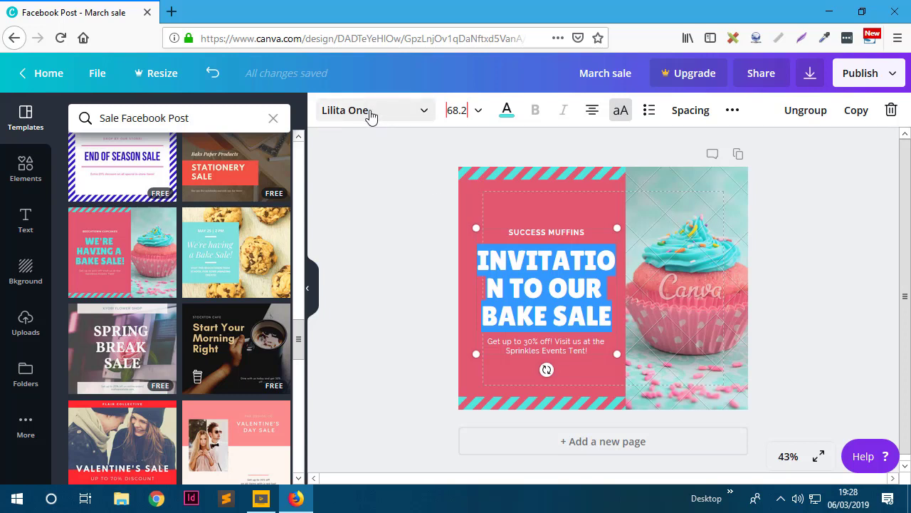
pyautogui.click(397, 116)
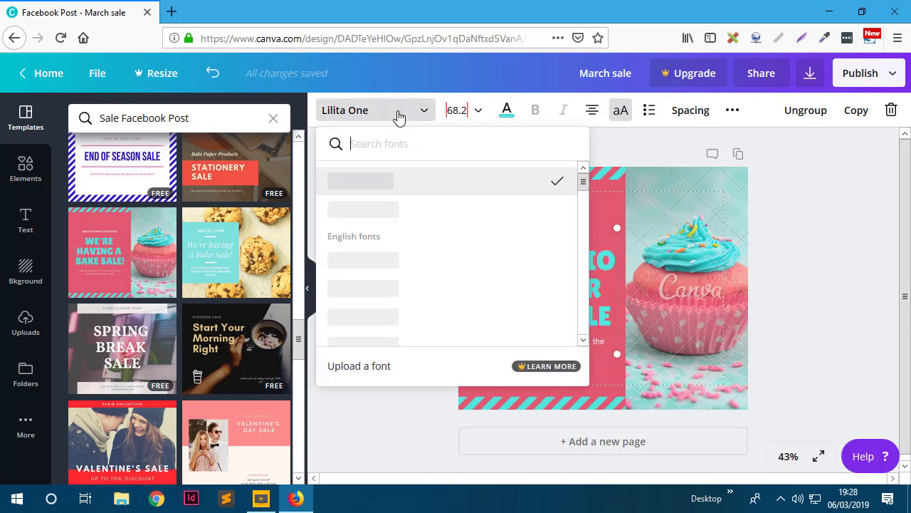
pyautogui.scroll(-3, 417, 246)
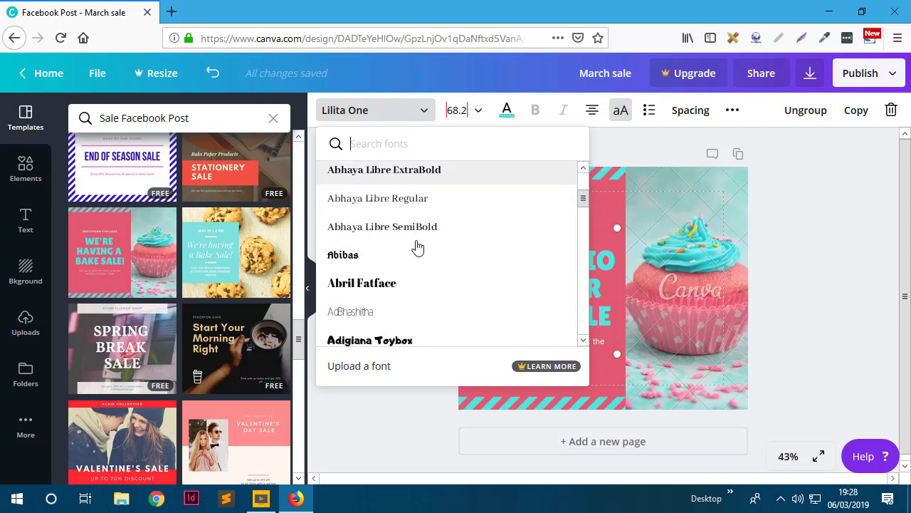
pyautogui.scroll(-3, 417, 246)
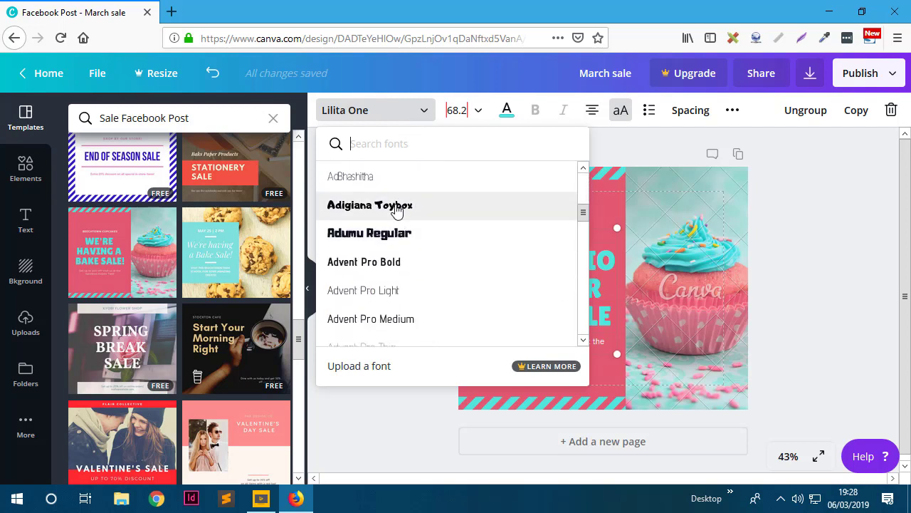
pyautogui.click(384, 206)
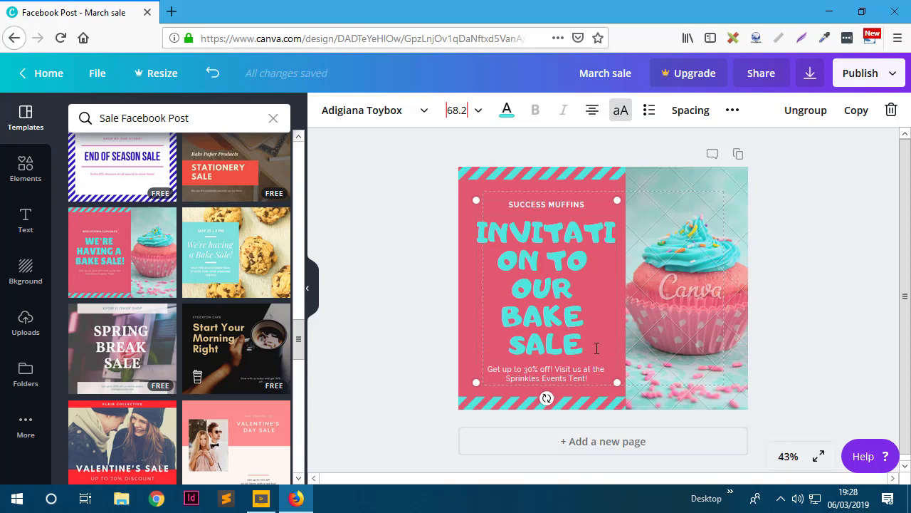
# Reduce the headline's font size, trying 42 first and settling on 48, and deselect the text
pyautogui.moveTo(597, 348); pyautogui.dragTo(481, 222)
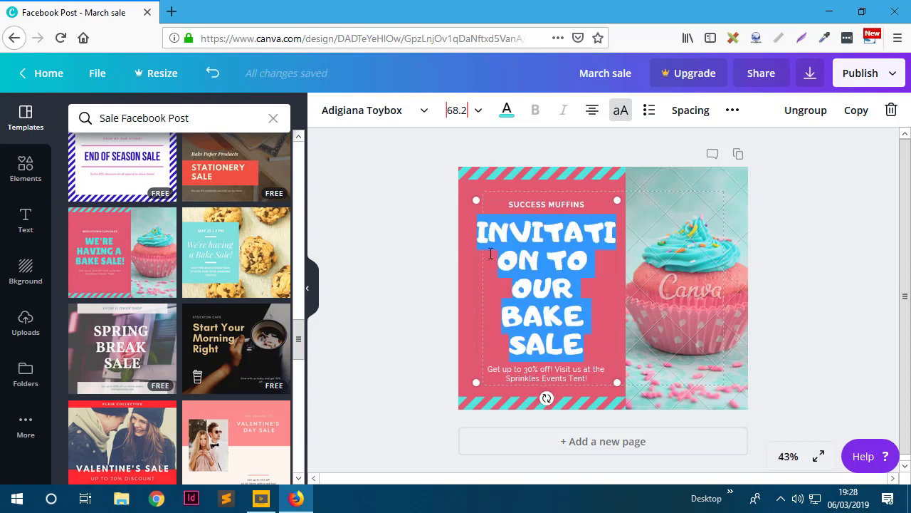
pyautogui.click(478, 114)
pyautogui.scroll(-5, 503, 257)
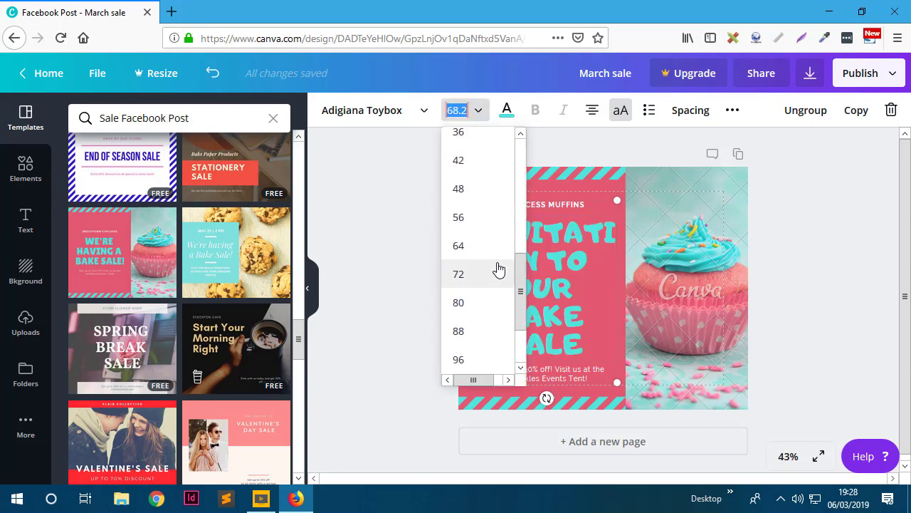
pyautogui.scroll(1, 470, 220)
pyautogui.click(469, 208)
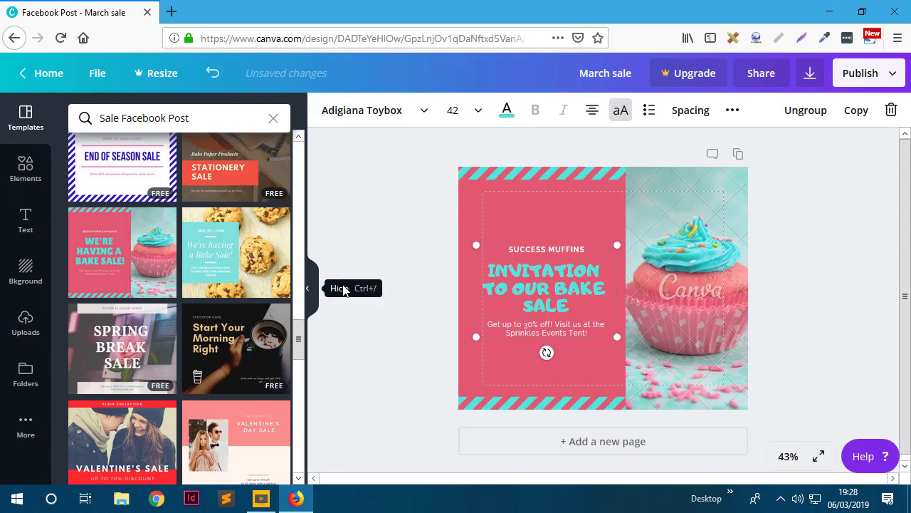
pyautogui.click(478, 114)
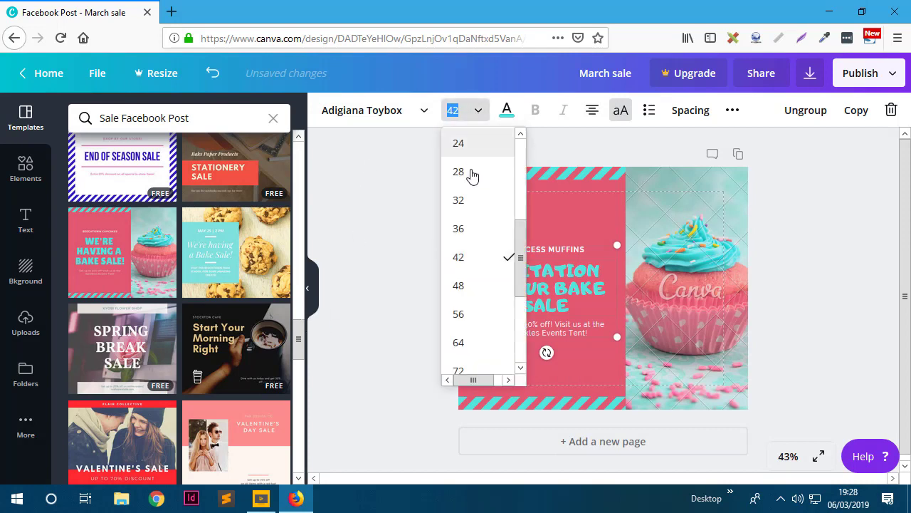
pyautogui.click(471, 285)
pyautogui.click(363, 288)
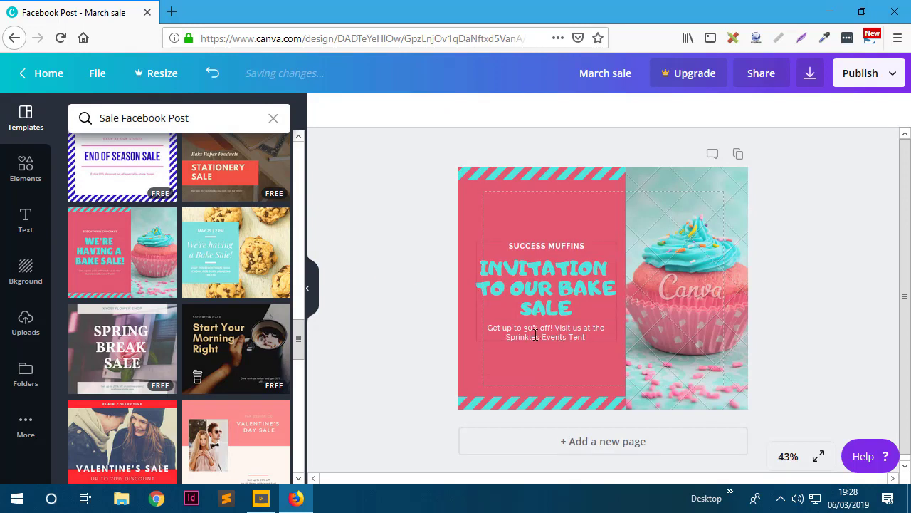
pyautogui.click(587, 337)
pyautogui.moveTo(588, 338); pyautogui.dragTo(548, 334)
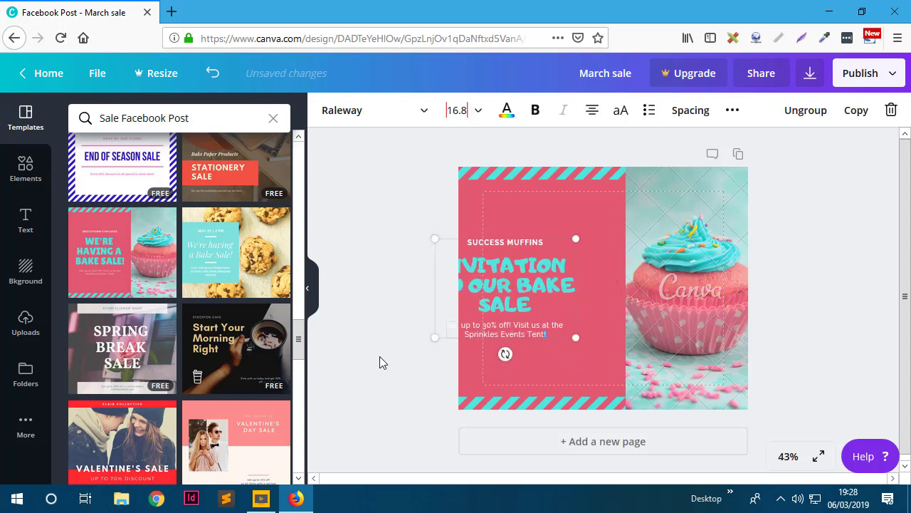
pyautogui.hotkey('ctrl', 'z')
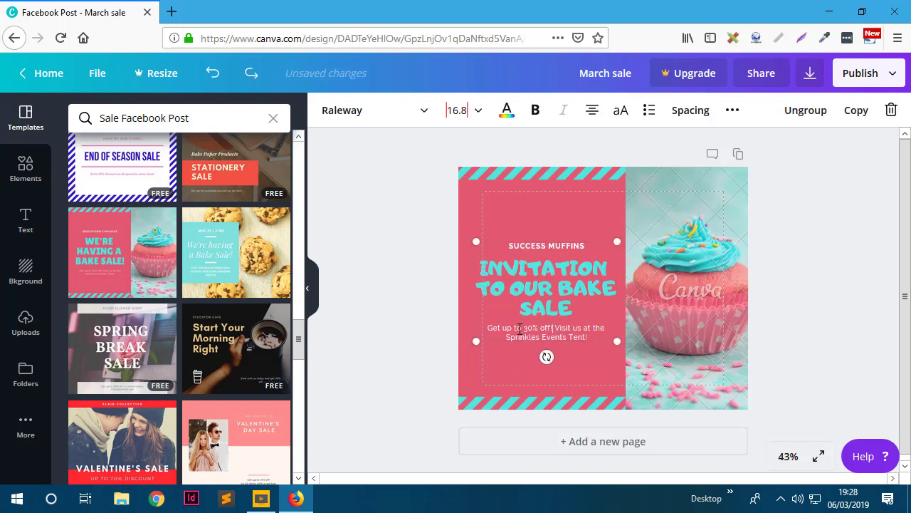
# Replace the small text below the headline with "Visit us at Gateway Mall for our bake sale and get 20% OFF!" and deselect it
pyautogui.moveTo(490, 327); pyautogui.dragTo(556, 339)
pyautogui.write('v')
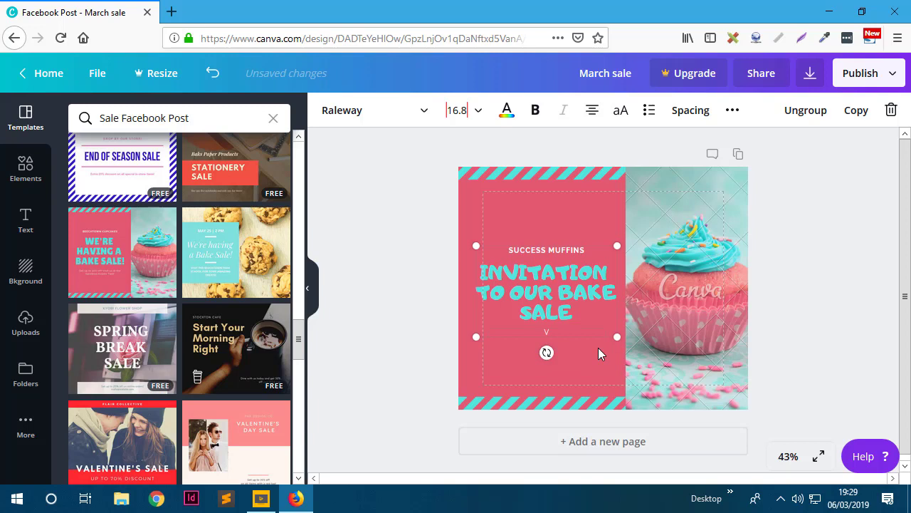
pyautogui.write('isit us at')
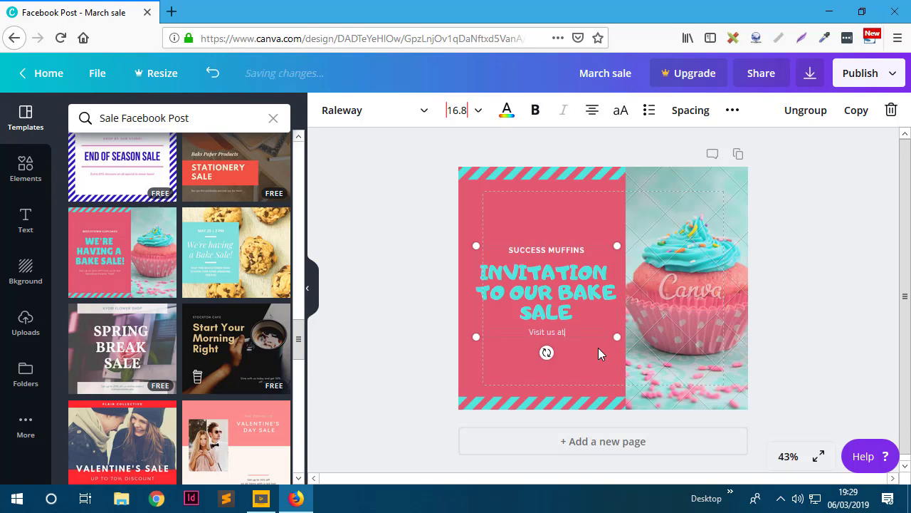
pyautogui.write(' Gat')
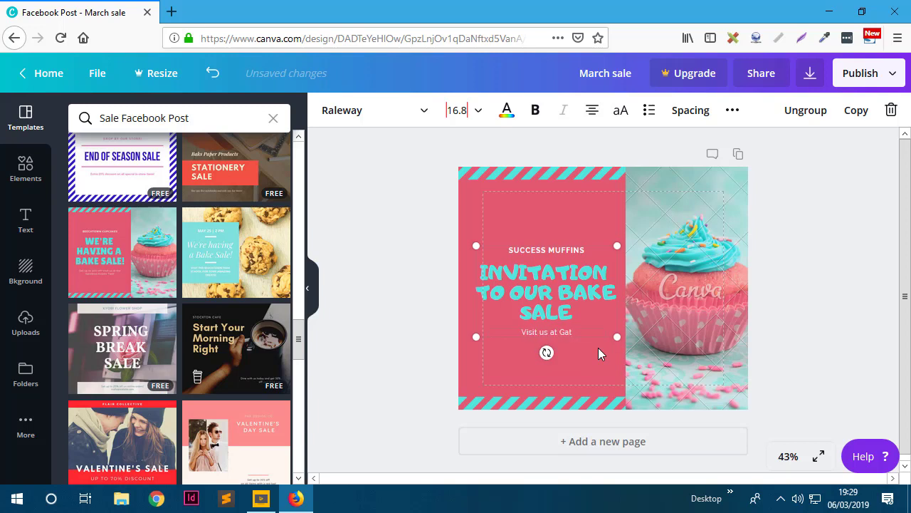
pyautogui.write('eway Mall for our bake ')
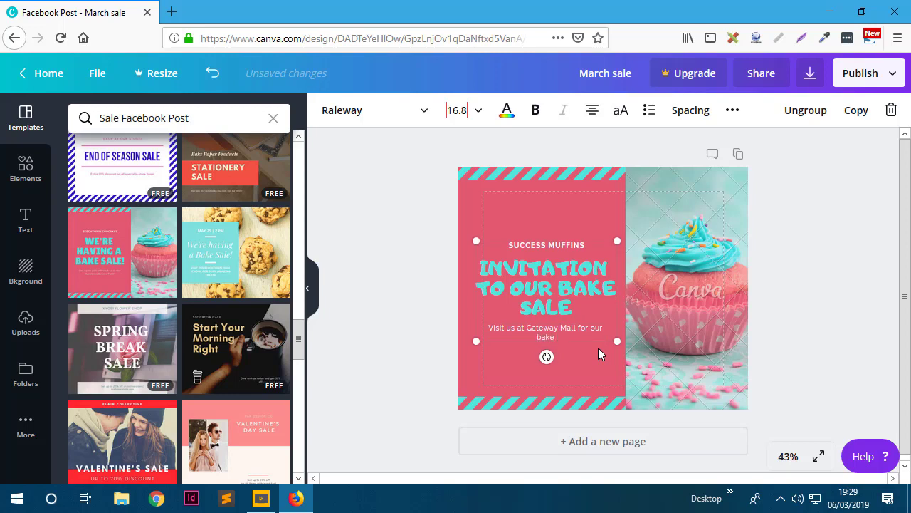
pyautogui.write('sale and get 20% o')
pyautogui.press('BackSpace')
pyautogui.write('OFF!')
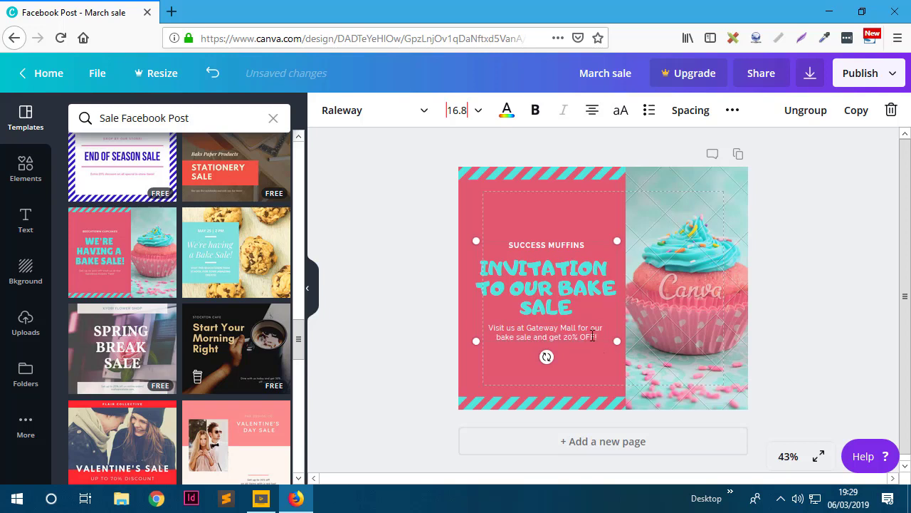
pyautogui.click(833, 275)
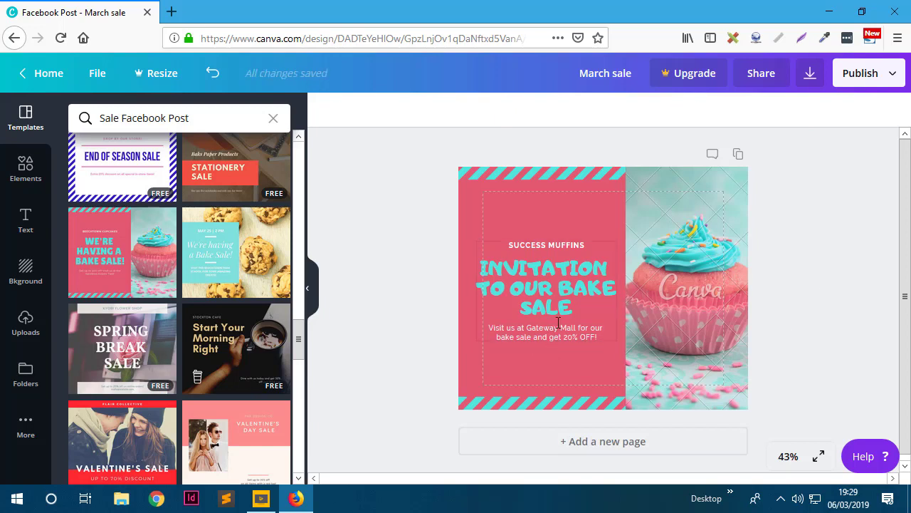
# Recolour the whole bake sale headline, trying light purple first and settling on violet #8c52ff
pyautogui.click(559, 288)
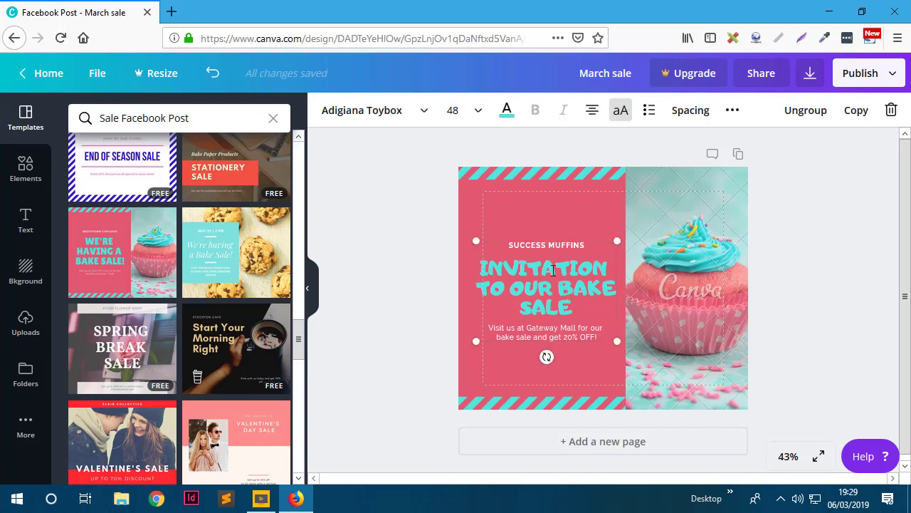
pyautogui.moveTo(576, 305); pyautogui.dragTo(475, 279)
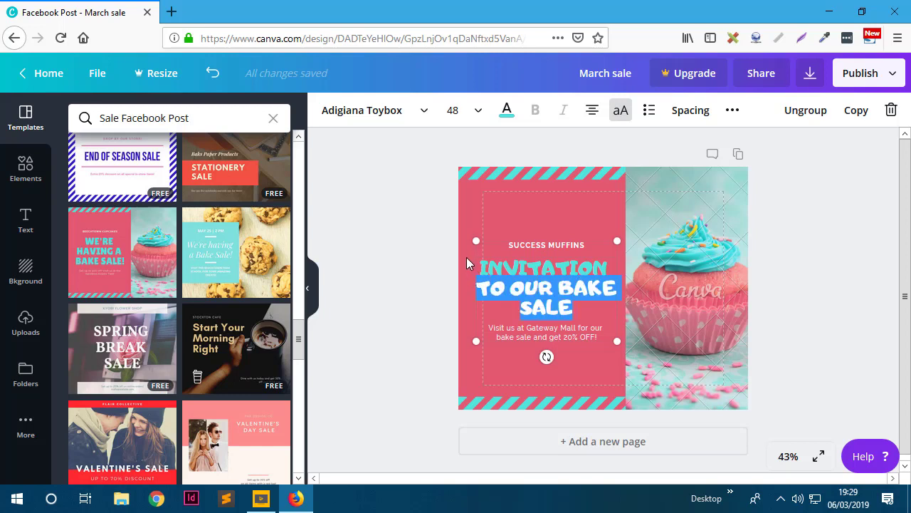
pyautogui.click(531, 272)
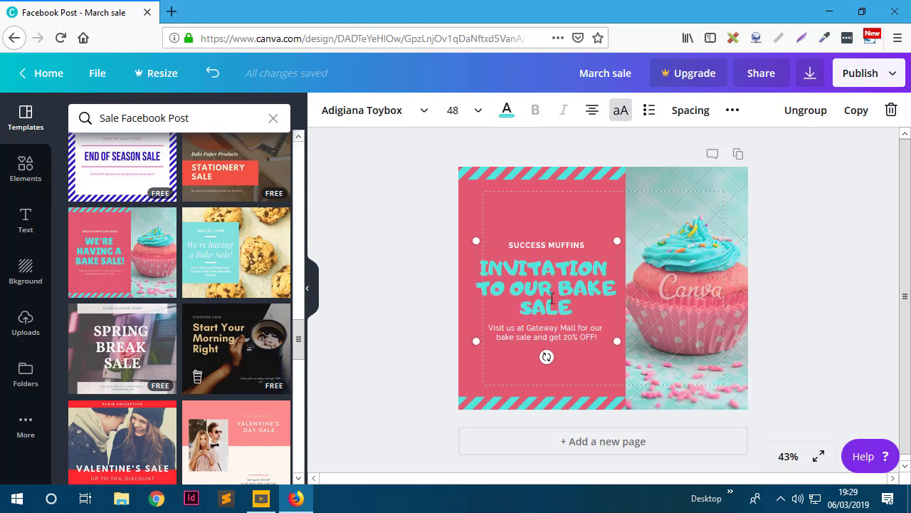
pyautogui.moveTo(575, 306); pyautogui.dragTo(471, 261)
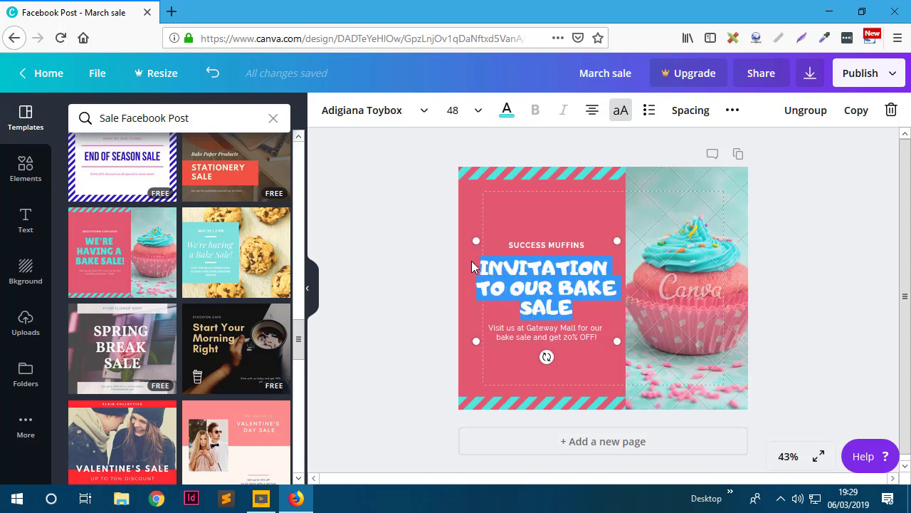
pyautogui.click(507, 111)
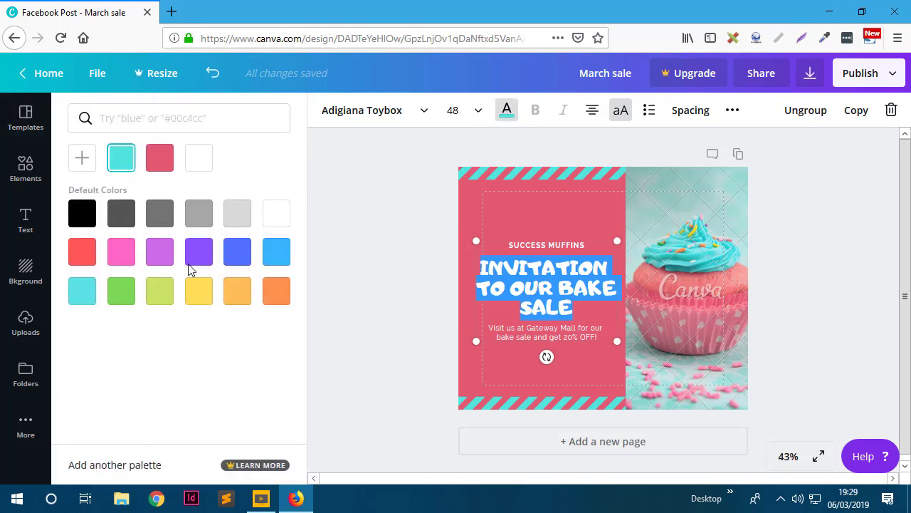
pyautogui.click(161, 256)
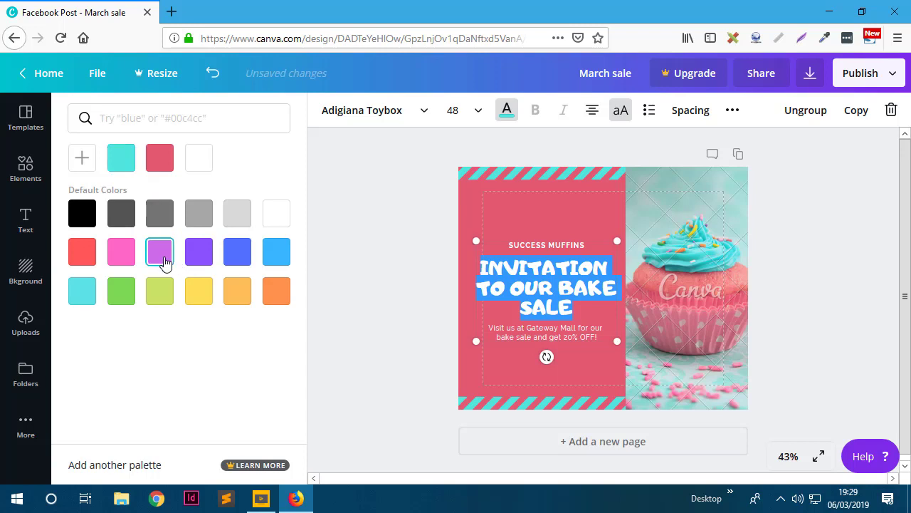
pyautogui.click(203, 255)
pyautogui.press('Escape')
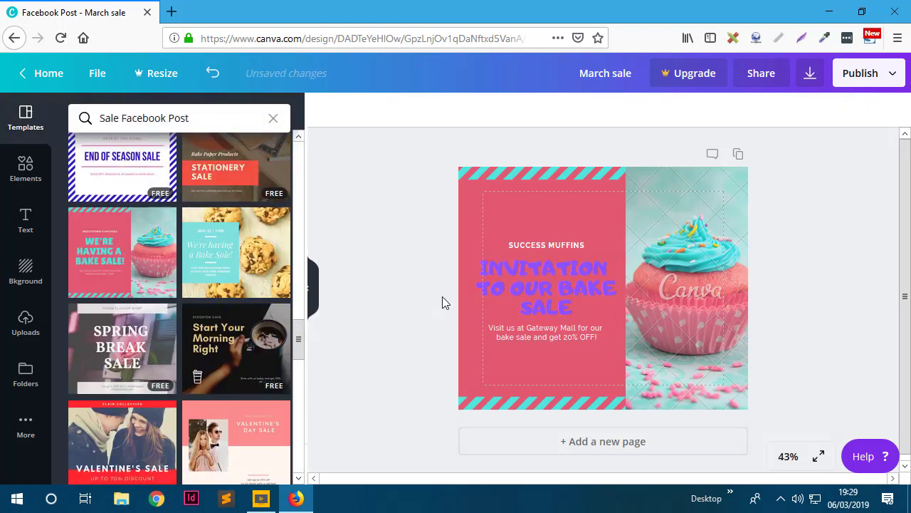
# Inspect the hex code of the headline's text colour in the custom colour picker and close the picker
pyautogui.moveTo(576, 310); pyautogui.dragTo(482, 267)
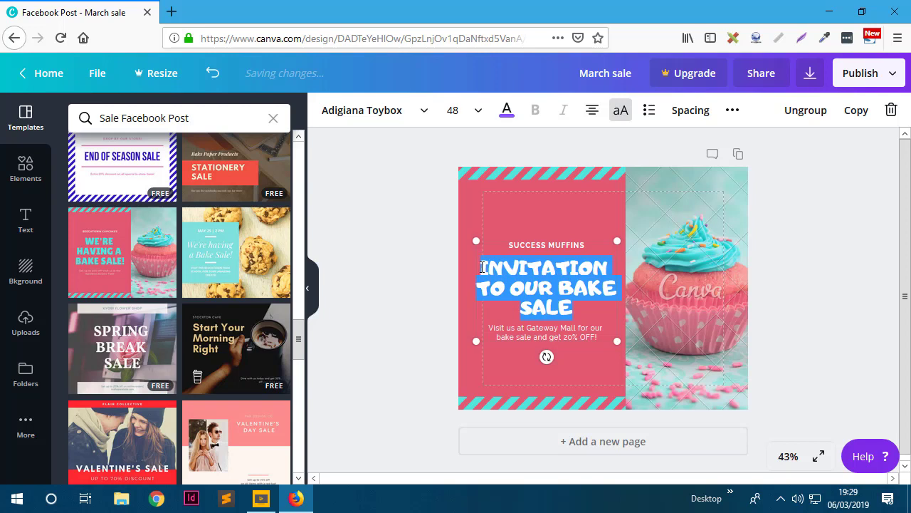
pyautogui.click(507, 110)
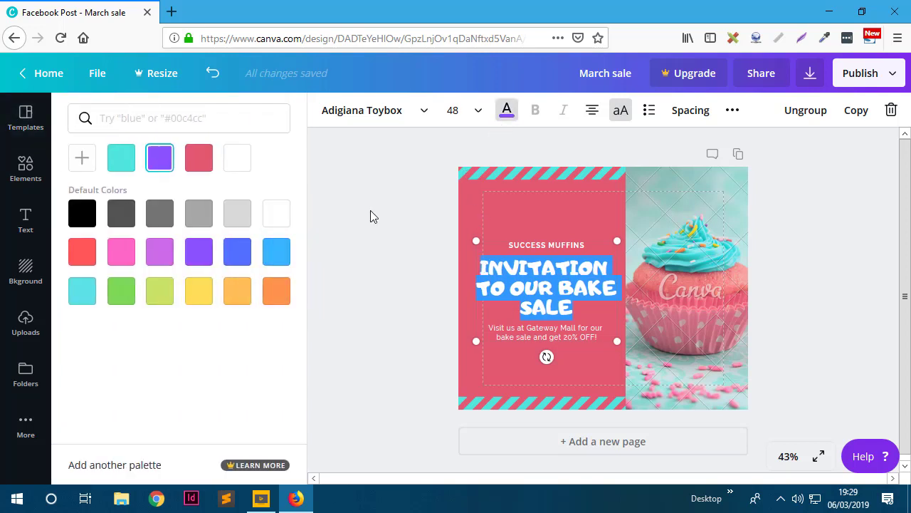
pyautogui.click(82, 158)
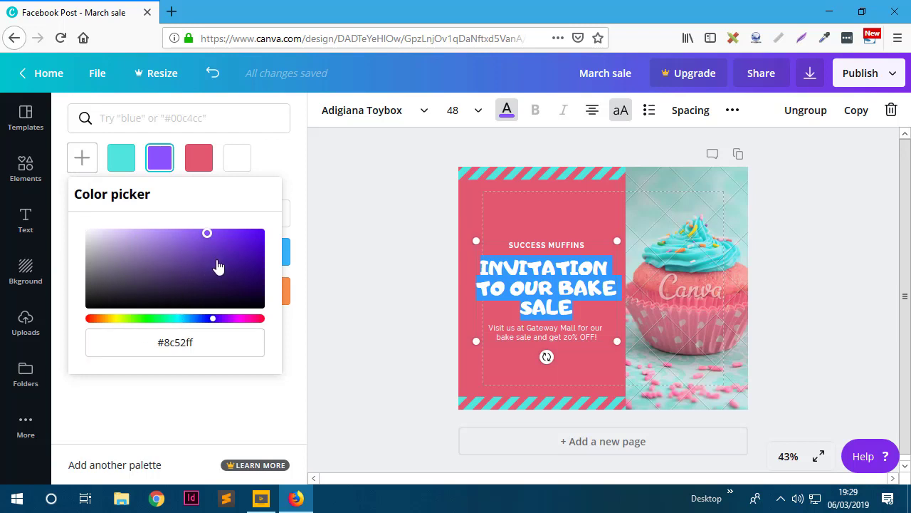
pyautogui.click(193, 343)
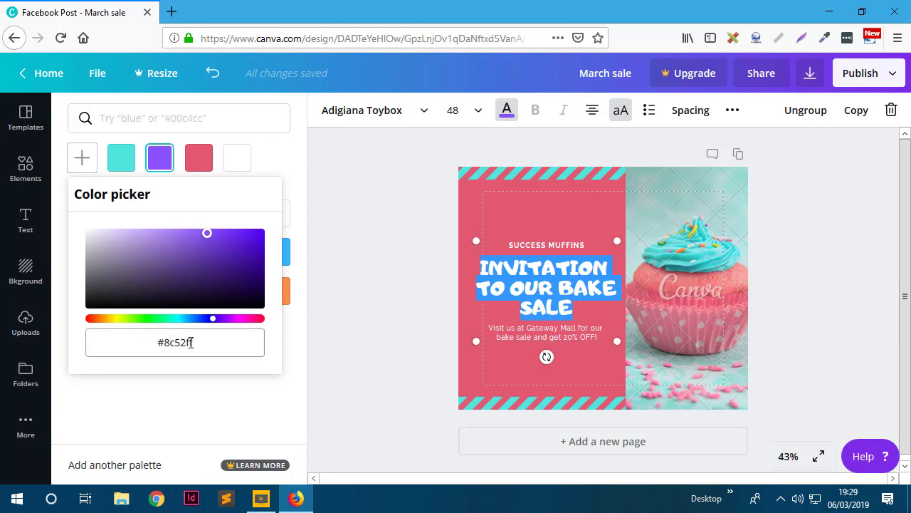
pyautogui.moveTo(193, 342); pyautogui.dragTo(164, 343)
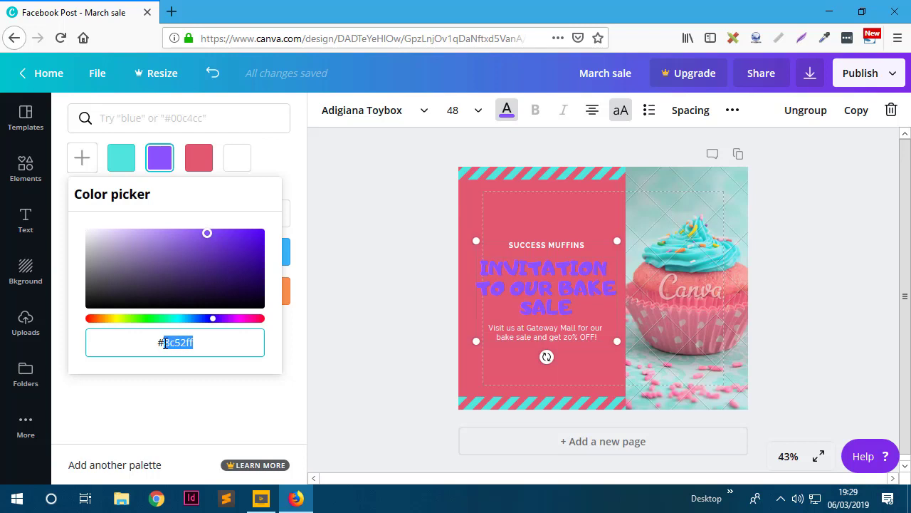
pyautogui.click(212, 407)
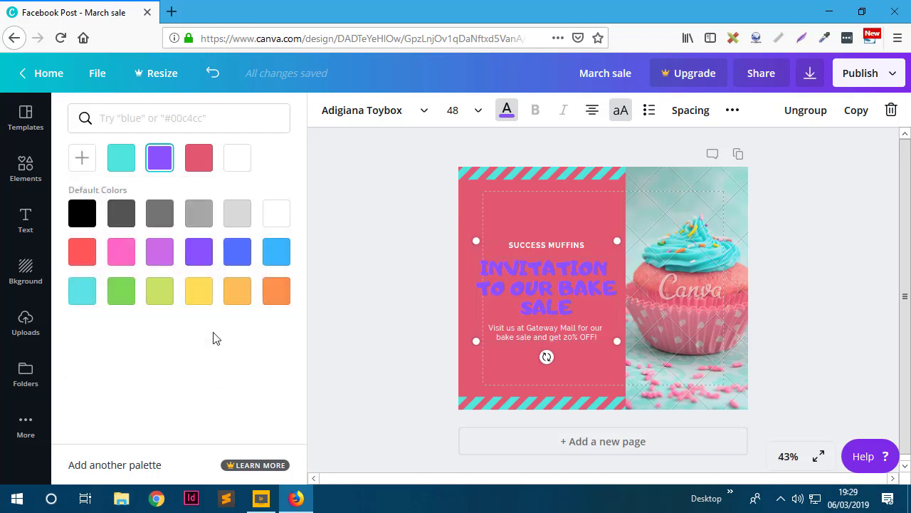
# Try orange and lime green on the headline, restore the design's turquoise colour, and deselect the text
pyautogui.click(287, 302)
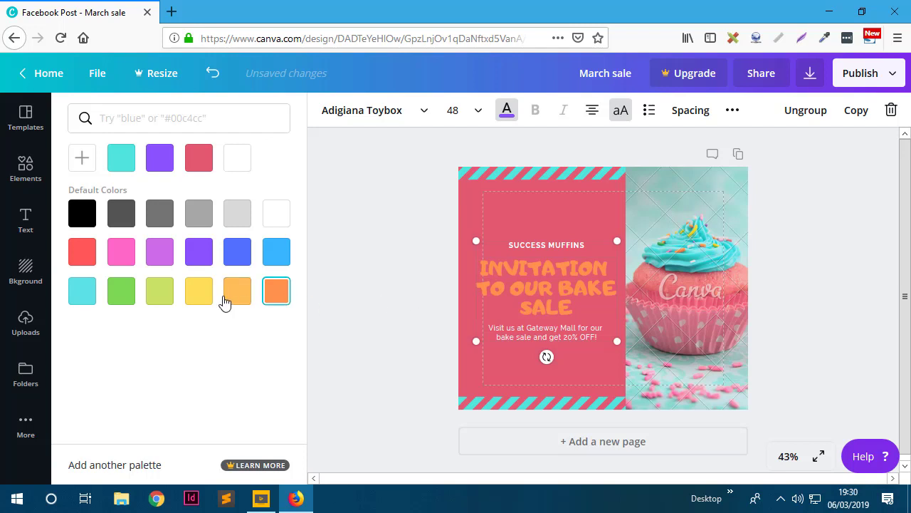
pyautogui.click(163, 299)
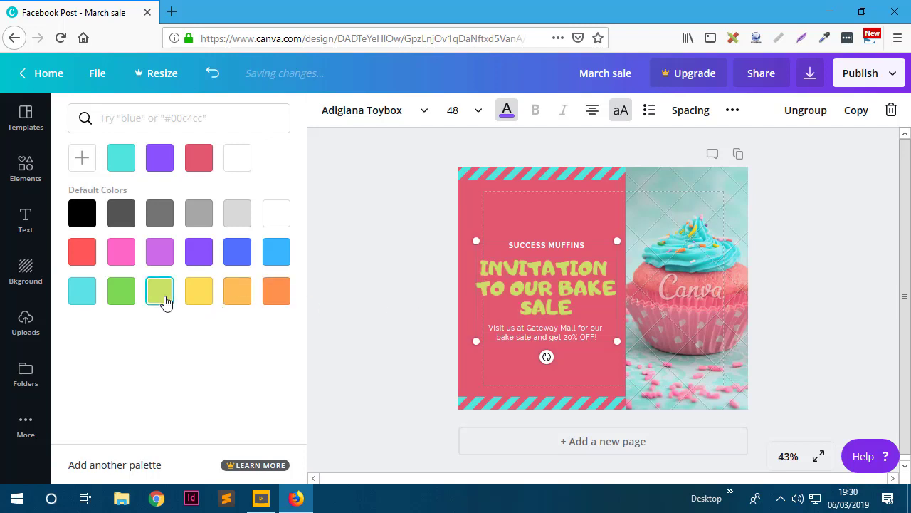
pyautogui.click(127, 162)
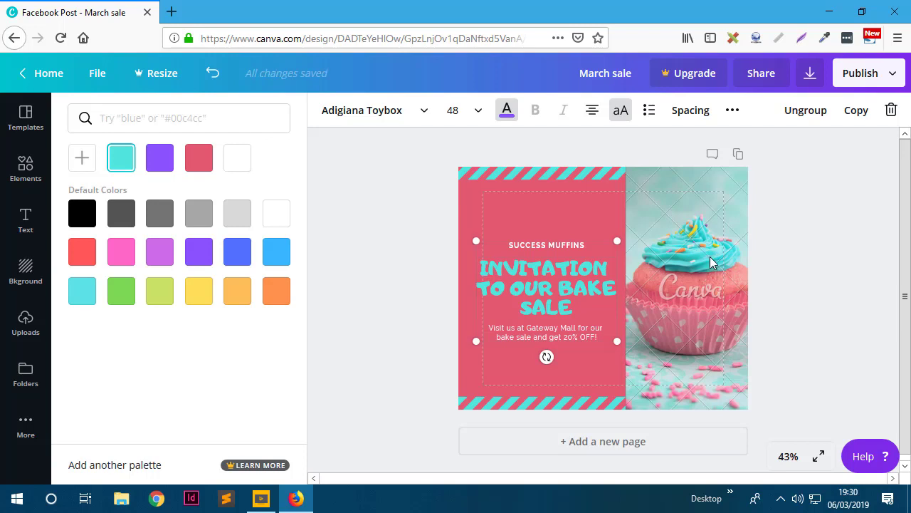
pyautogui.click(763, 322)
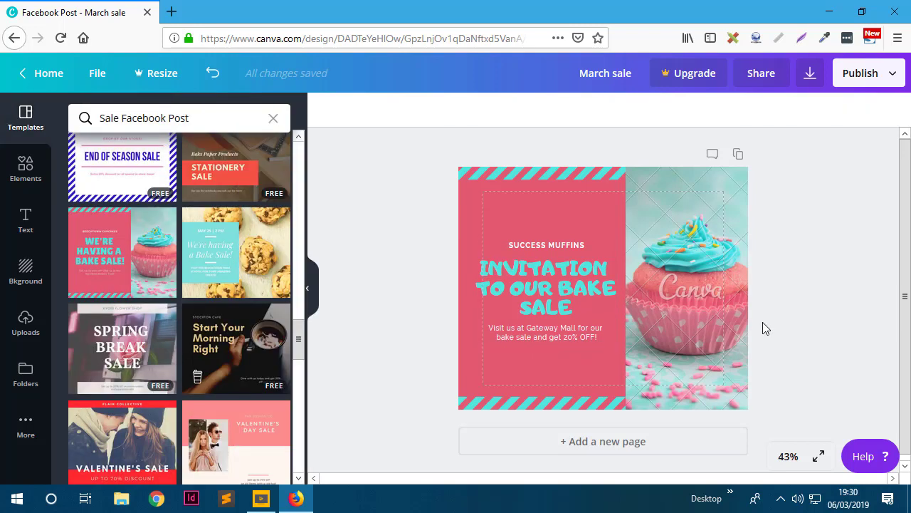
# Examine the additional formatting options for the headline and the editing options for the cupcake photo
pyautogui.click(549, 266)
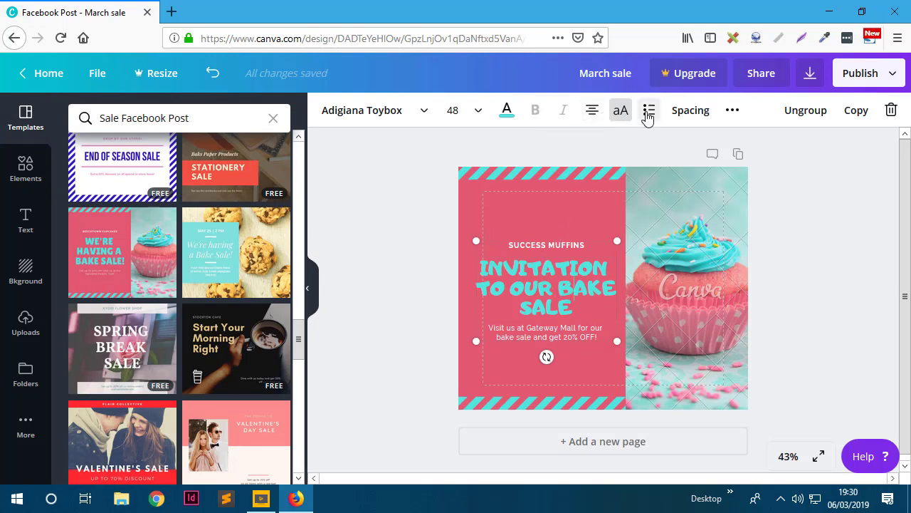
pyautogui.click(731, 113)
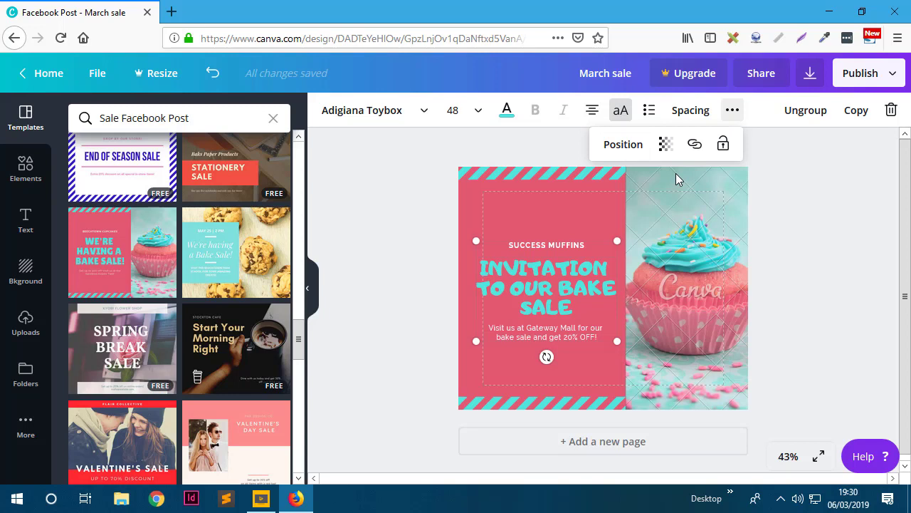
pyautogui.click(785, 232)
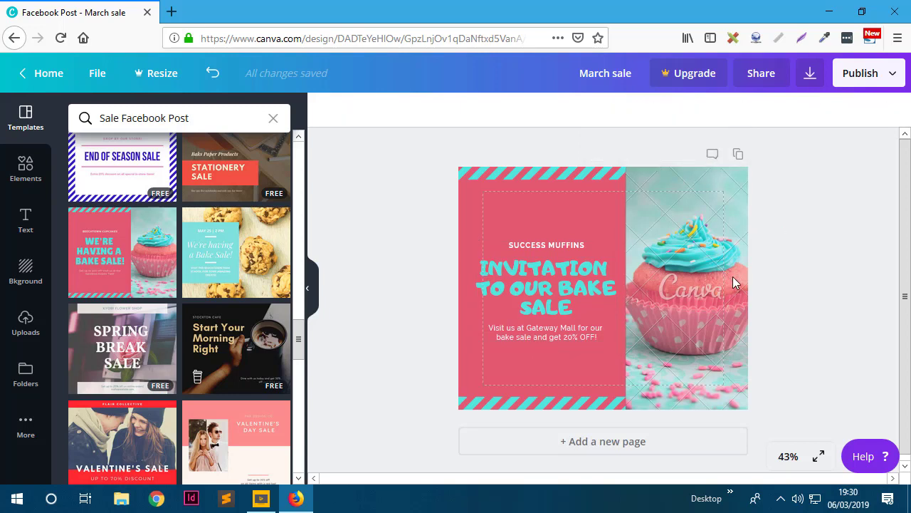
pyautogui.click(693, 299)
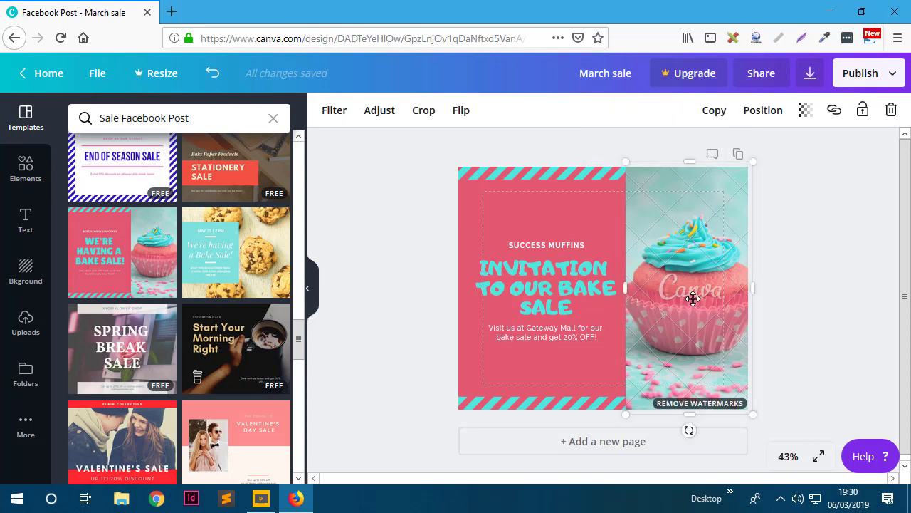
pyautogui.click(813, 284)
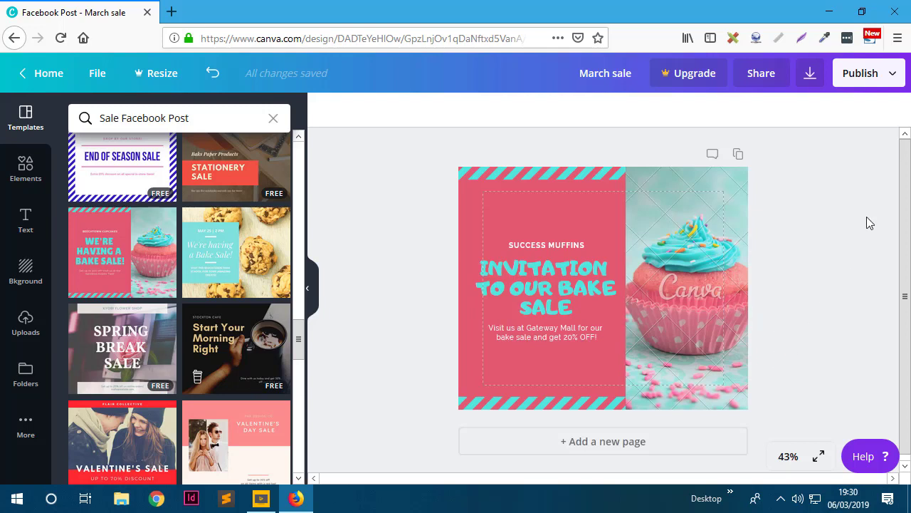
# Review the PNG download options and the premium image's licence choices, keeping One-time use, and close them without downloading
pyautogui.click(893, 76)
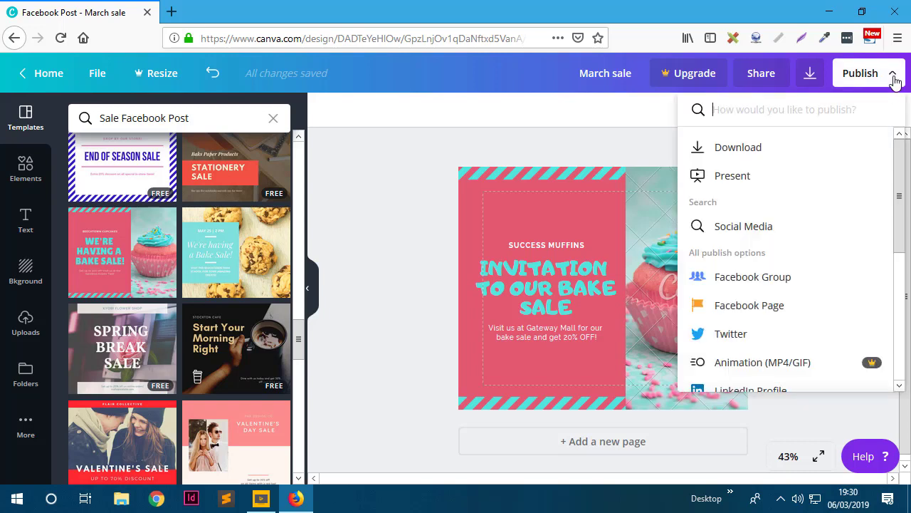
pyautogui.click(768, 151)
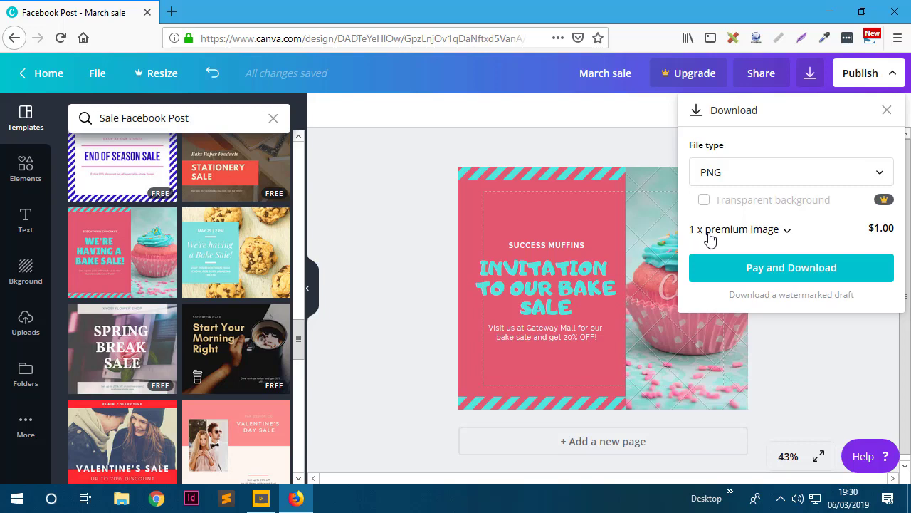
pyautogui.click(787, 231)
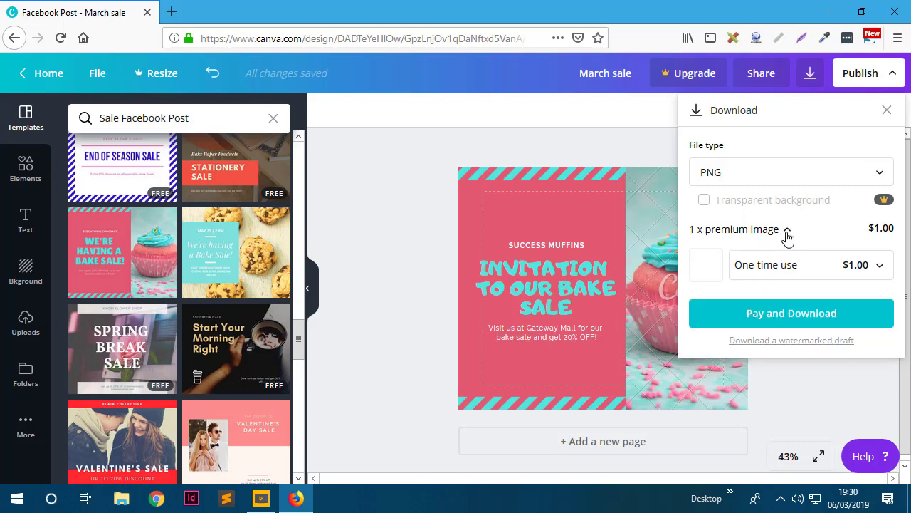
pyautogui.click(870, 264)
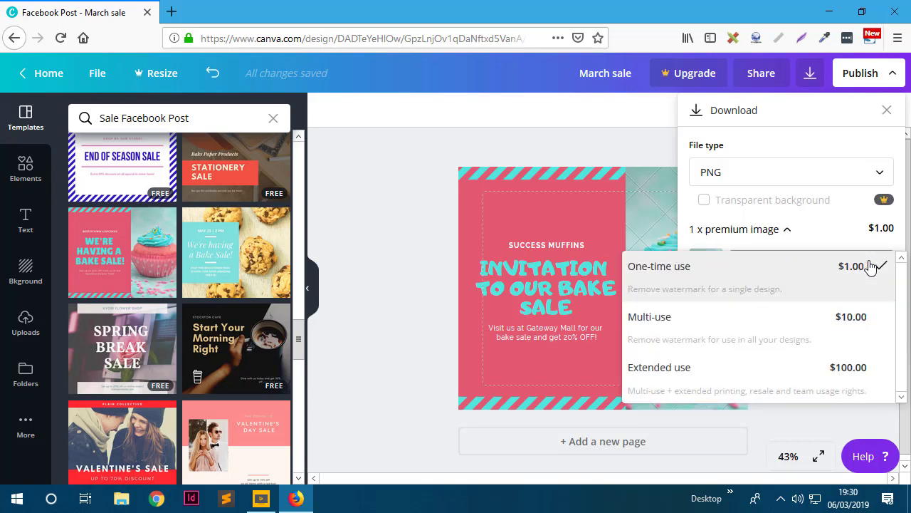
pyautogui.click(870, 265)
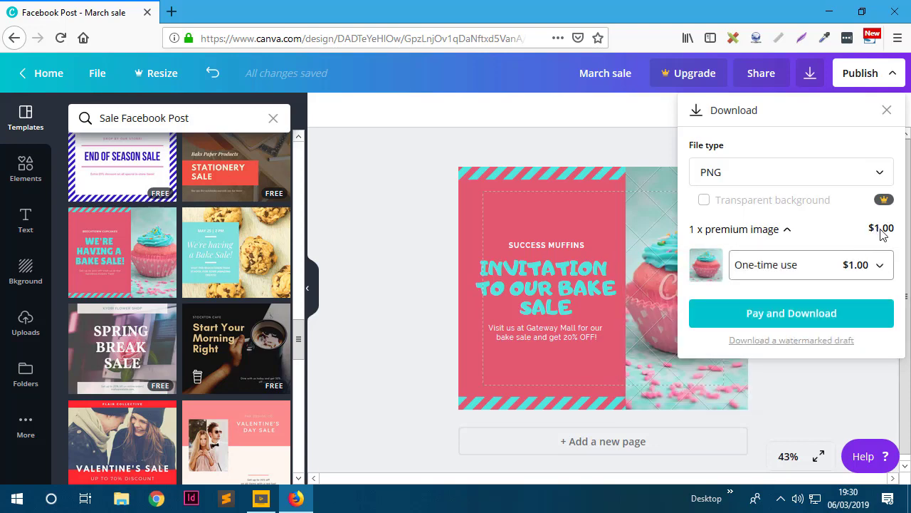
pyautogui.click(812, 417)
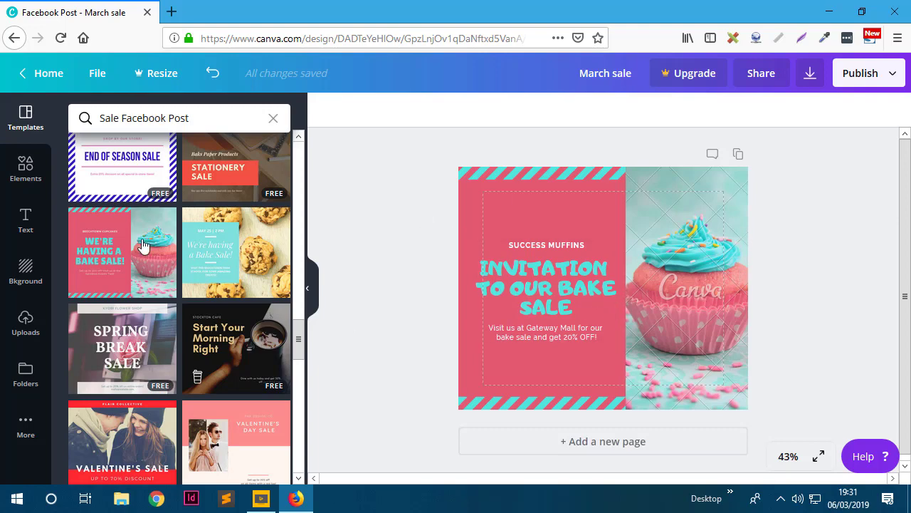
# Search the photo elements for "CUP CAKE"
pyautogui.scroll(5, 122, 218)
pyautogui.click(21, 177)
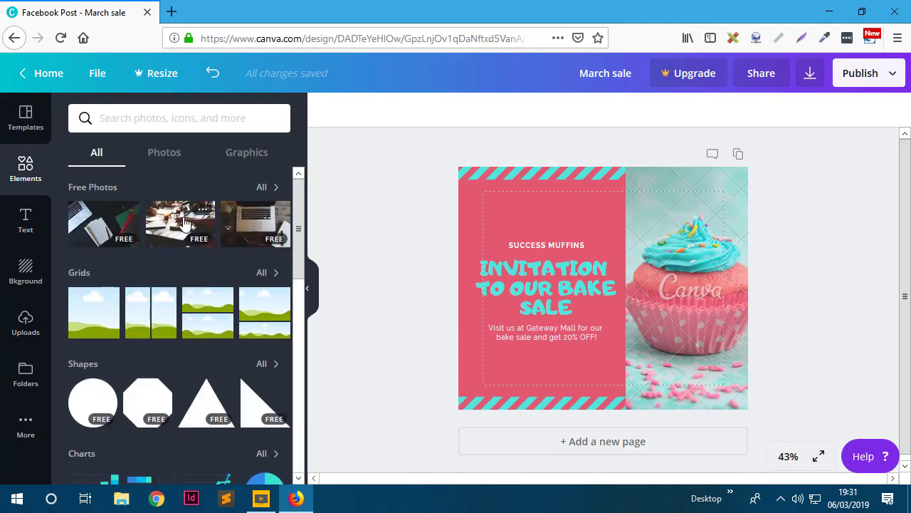
pyautogui.click(164, 154)
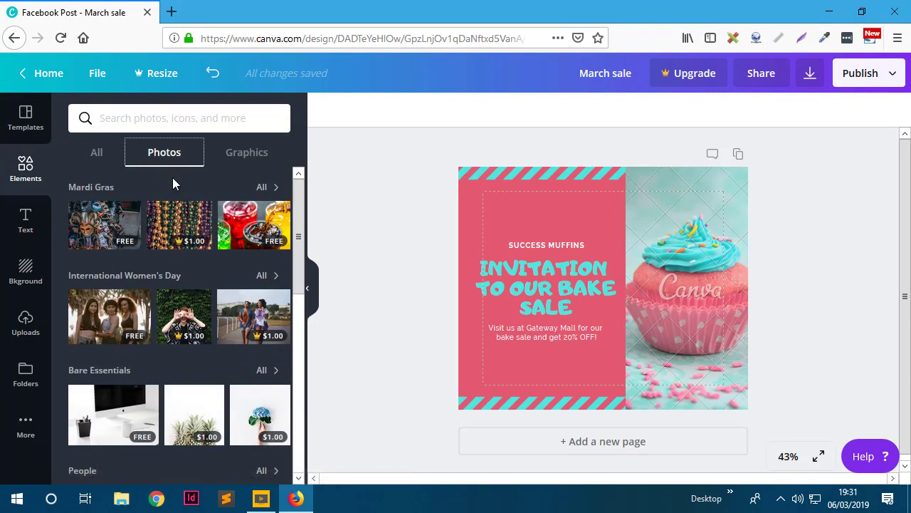
pyautogui.scroll(-3, 213, 344)
pyautogui.scroll(3, 203, 285)
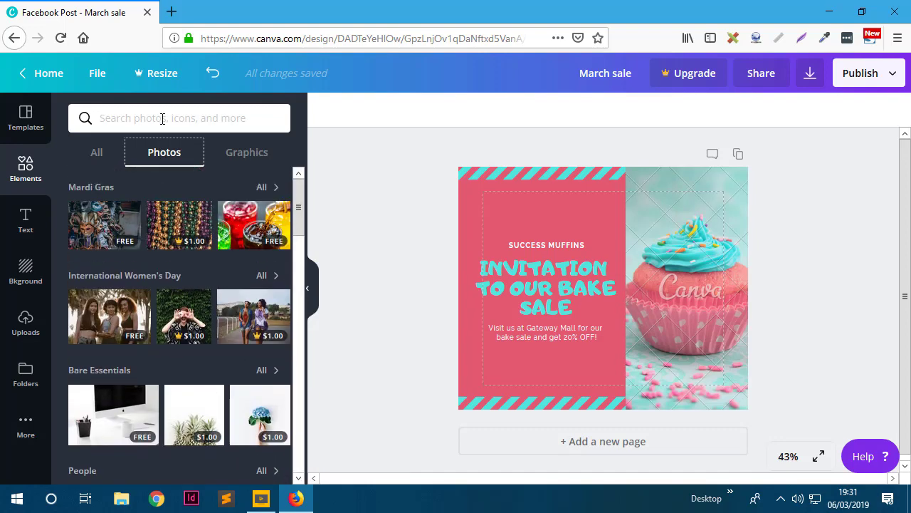
pyautogui.click(162, 116)
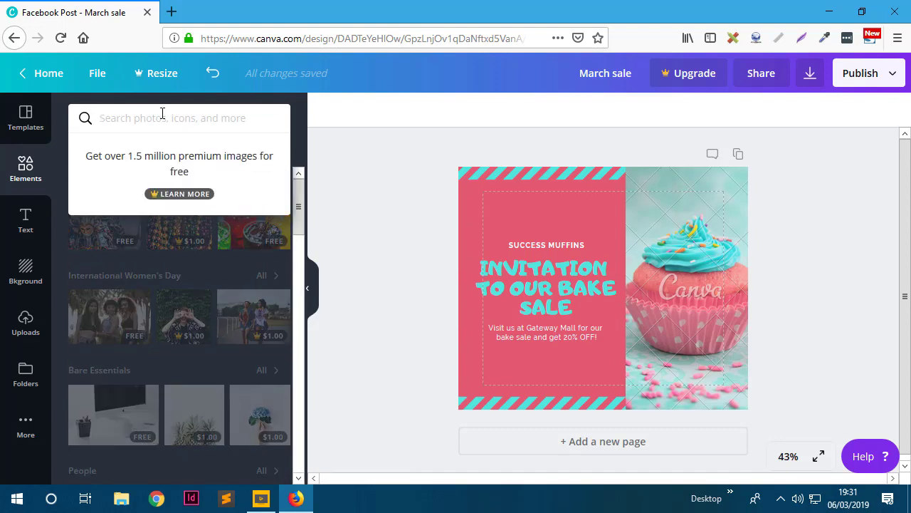
pyautogui.write('cuP CAKE')
pyautogui.press('Return')
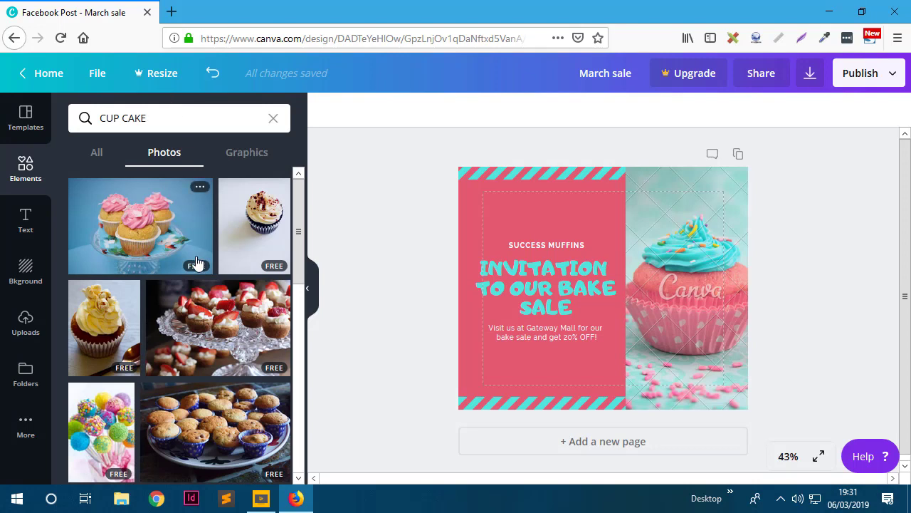
# Browse the cupcake photos and replace the design's watermarked cupcake image with the free photo of three pink-frosted cupcakes on a stand
pyautogui.scroll(-2, 129, 278)
pyautogui.scroll(-1, 128, 278)
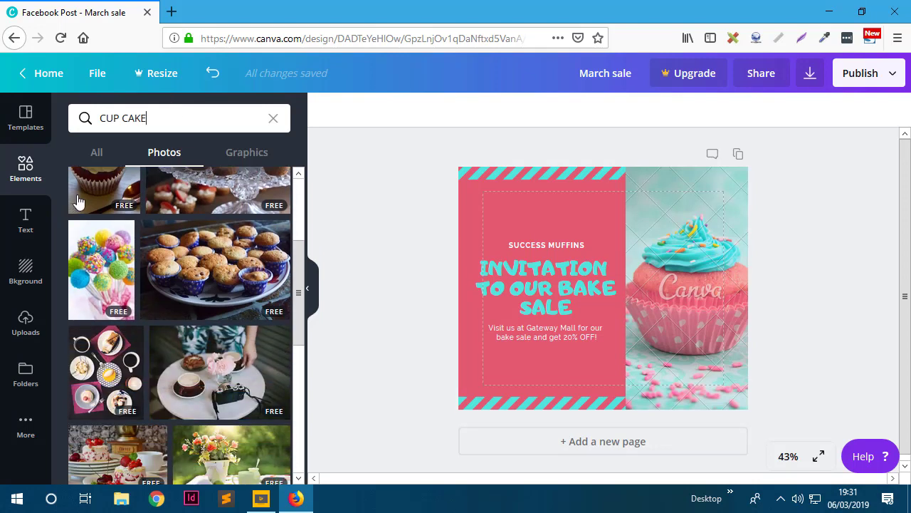
pyautogui.scroll(-2, 223, 271)
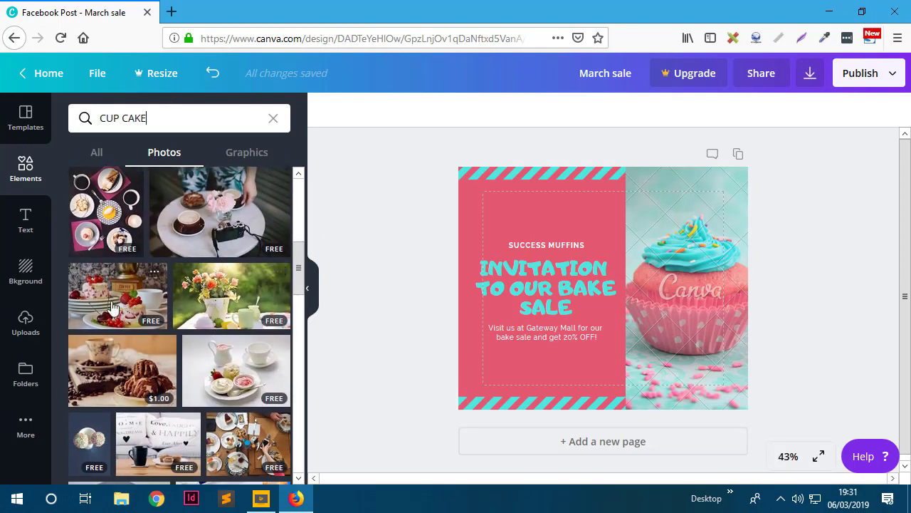
pyautogui.scroll(-2, 178, 324)
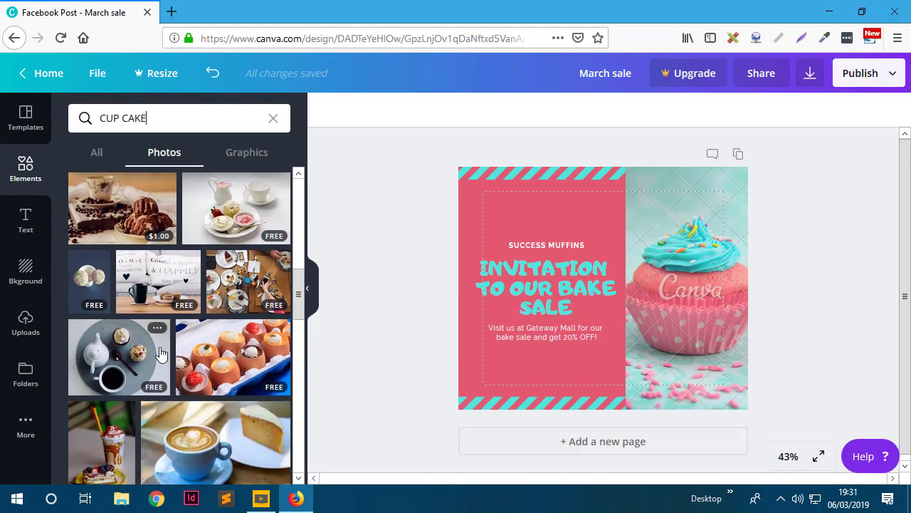
pyautogui.scroll(-2, 125, 339)
pyautogui.scroll(-6, 124, 339)
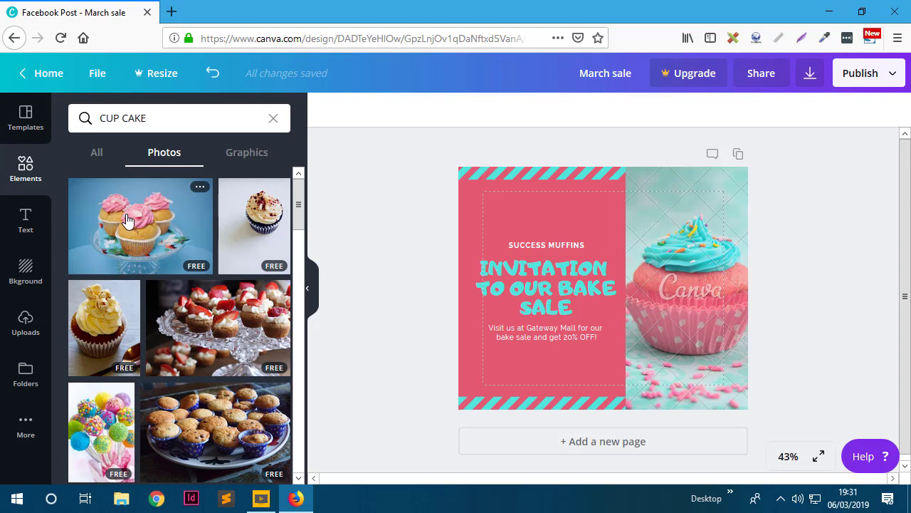
pyautogui.moveTo(137, 227); pyautogui.dragTo(647, 301)
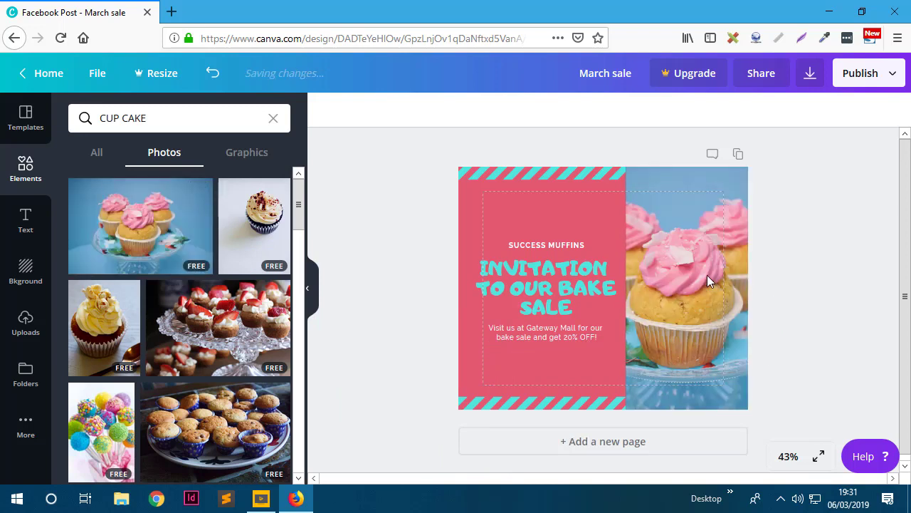
# Shift the new cupcake photo sideways within its frame to show the whole left cupcake and part of the front one, and deselect it
pyautogui.click(689, 326)
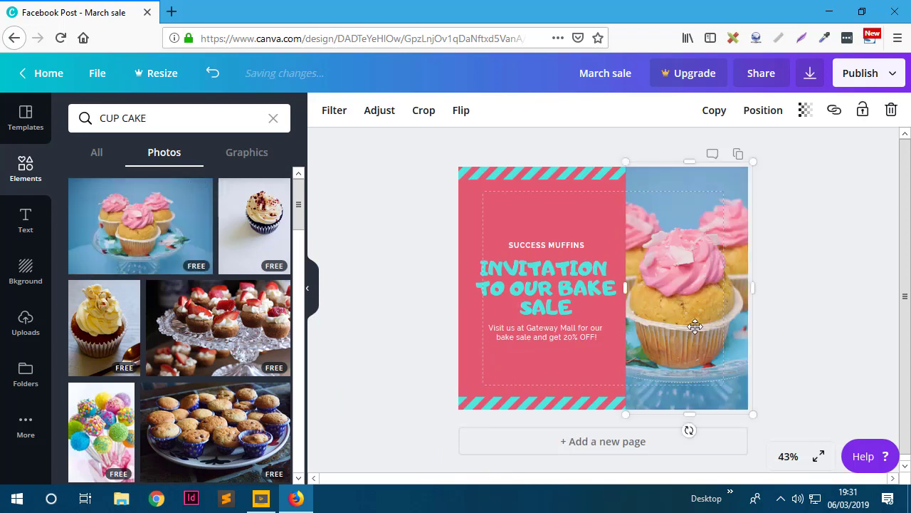
pyautogui.doubleClick(691, 267)
pyautogui.moveTo(688, 266); pyautogui.dragTo(739, 272)
pyautogui.click(410, 270)
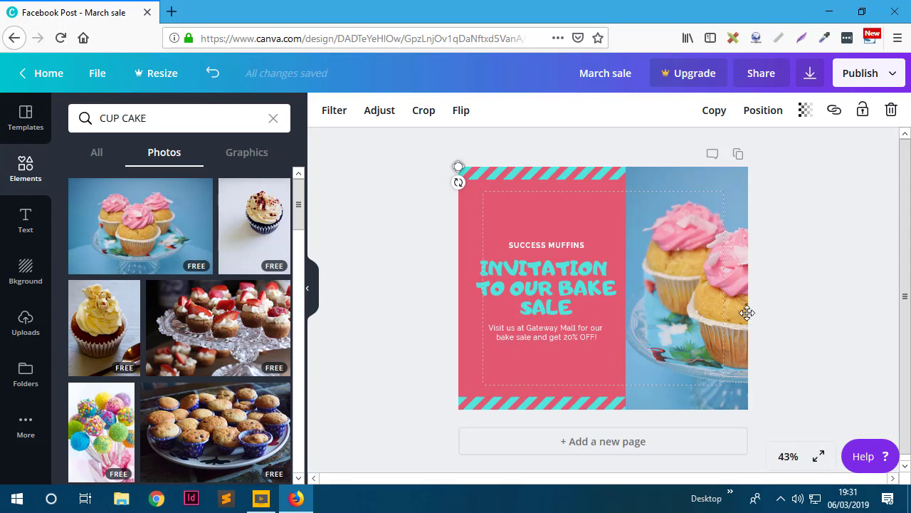
pyautogui.click(321, 297)
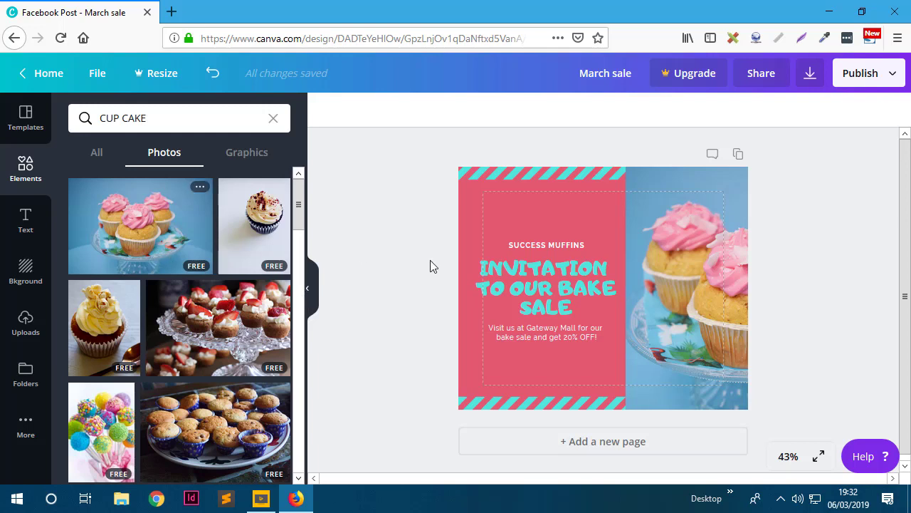
# Add a body text reading "T's & C's apply" and place it in the lower right corner of the cupcake photo
pyautogui.click(26, 223)
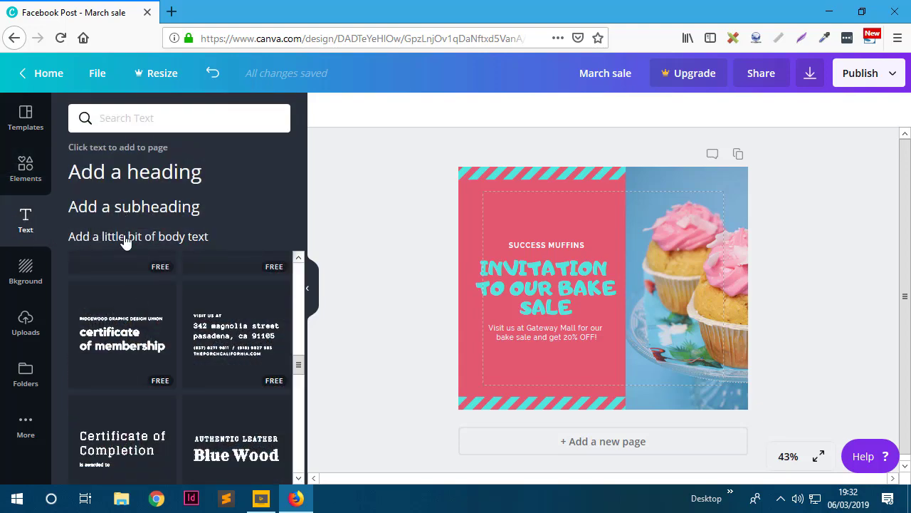
pyautogui.click(125, 237)
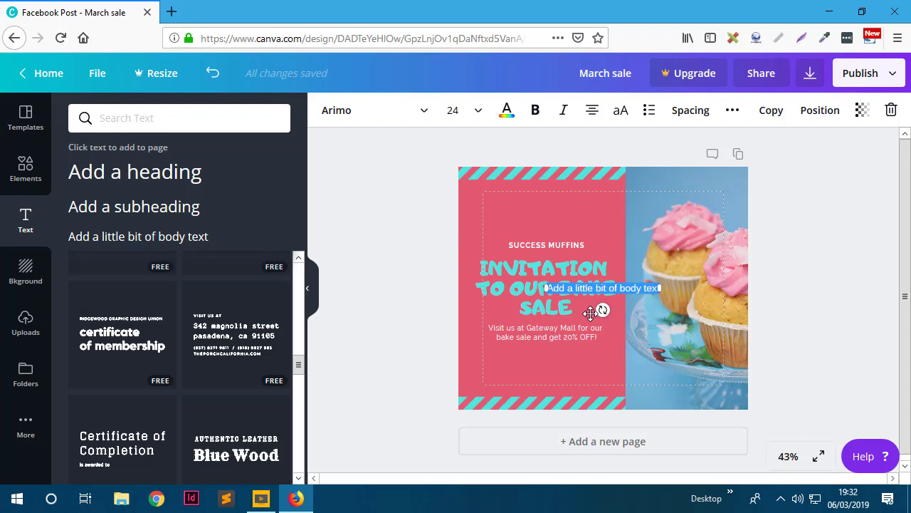
pyautogui.press('BackSpace')
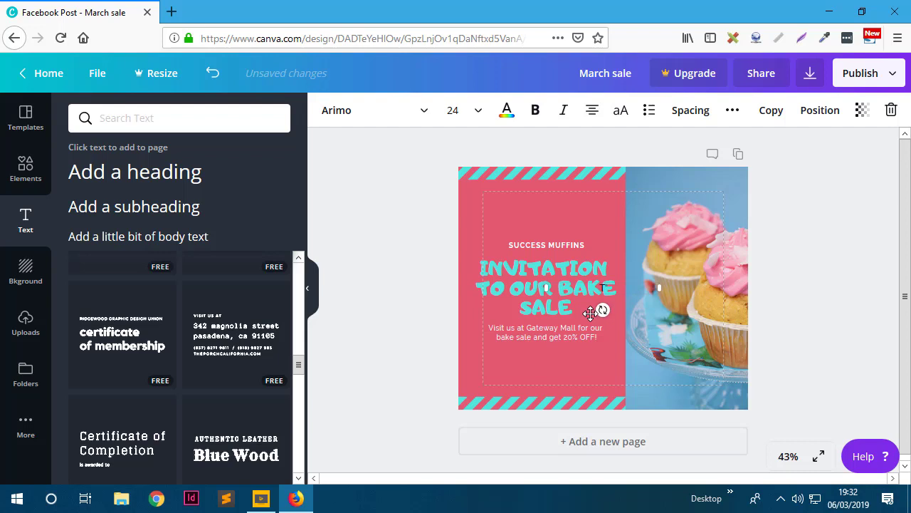
pyautogui.write('a')
pyautogui.write(' C')
pyautogui.write("'s")
pyautogui.write(' apply')
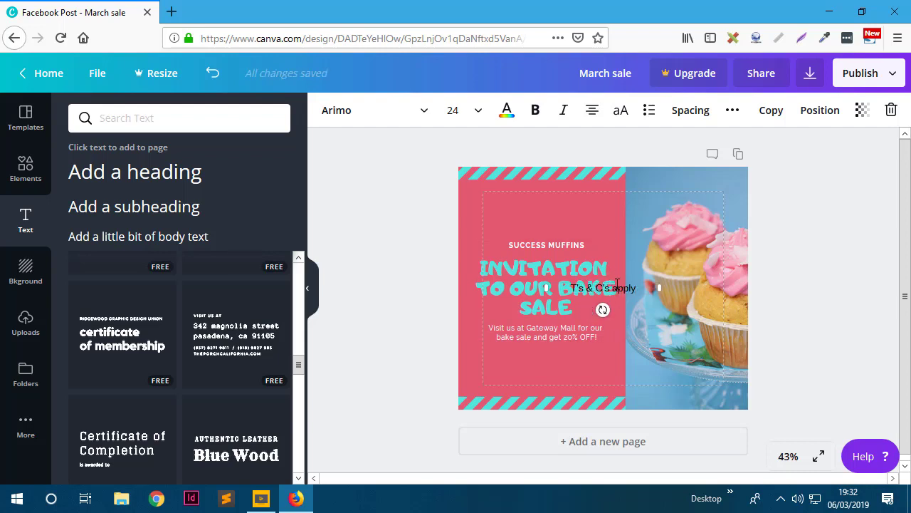
pyautogui.moveTo(616, 284); pyautogui.dragTo(724, 392)
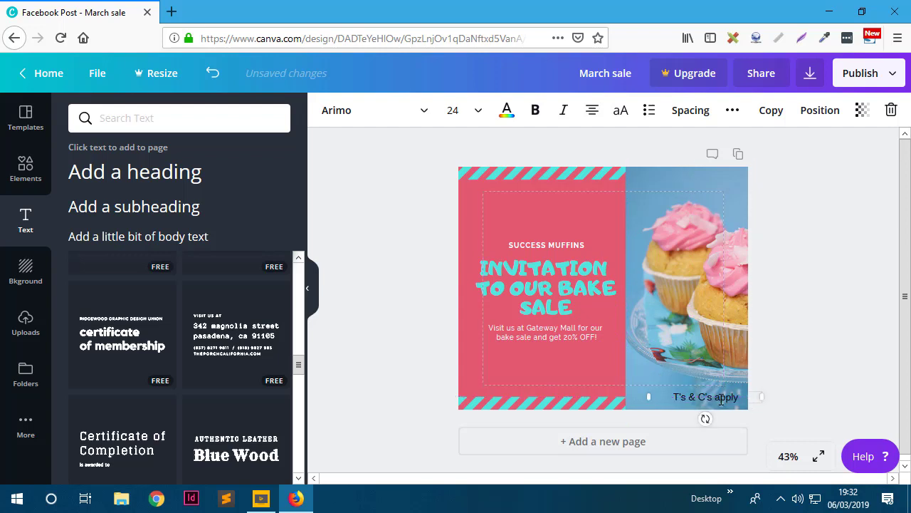
# Colour the "T's & C's apply" text white
pyautogui.click(507, 109)
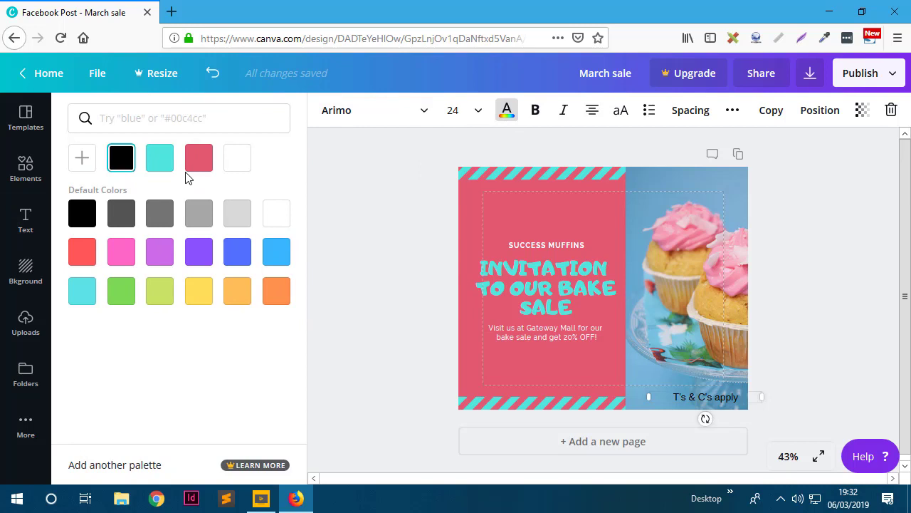
pyautogui.click(275, 213)
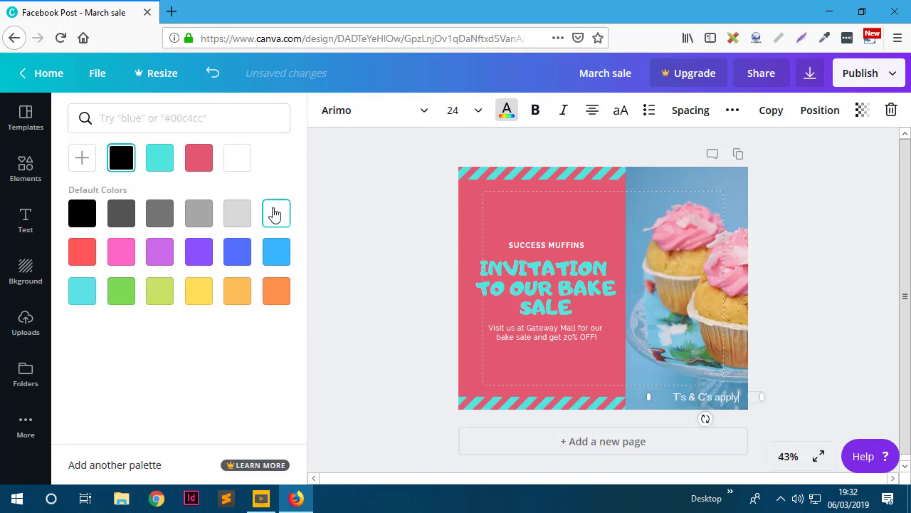
pyautogui.click(389, 242)
# Set the font of the "T's & C's apply" text to Aleo Light and deselect it
pyautogui.click(694, 400)
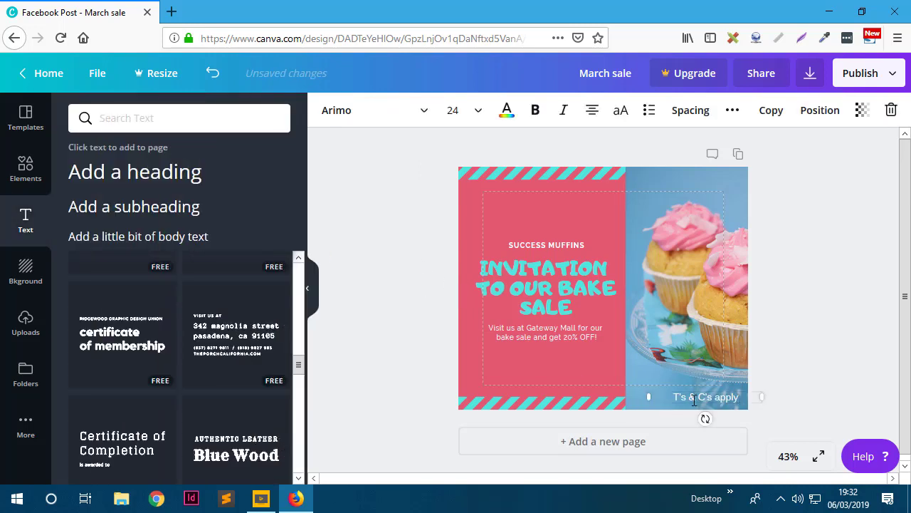
pyautogui.click(350, 116)
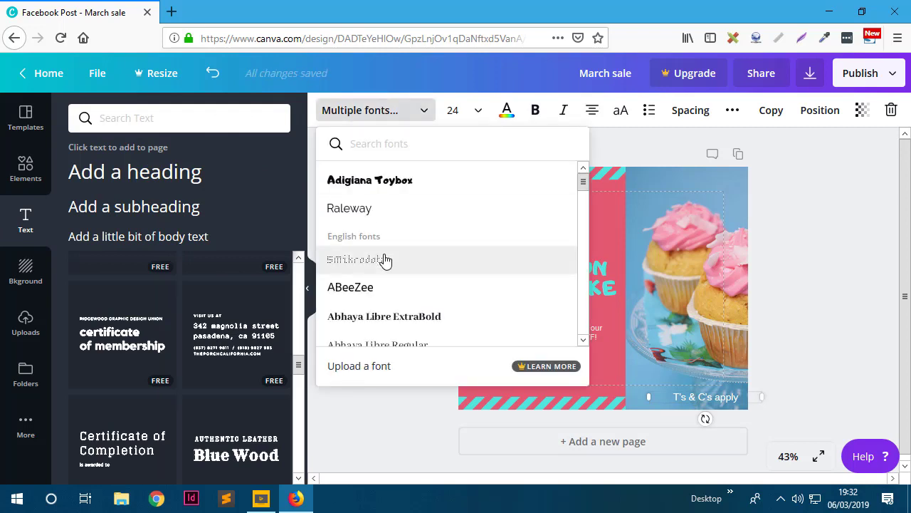
pyautogui.scroll(-8, 383, 258)
pyautogui.scroll(-5, 386, 260)
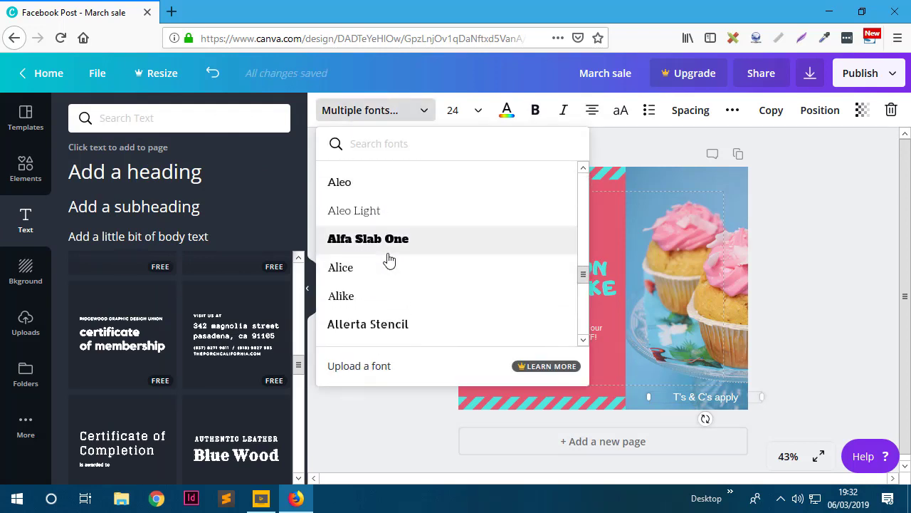
pyautogui.click(379, 213)
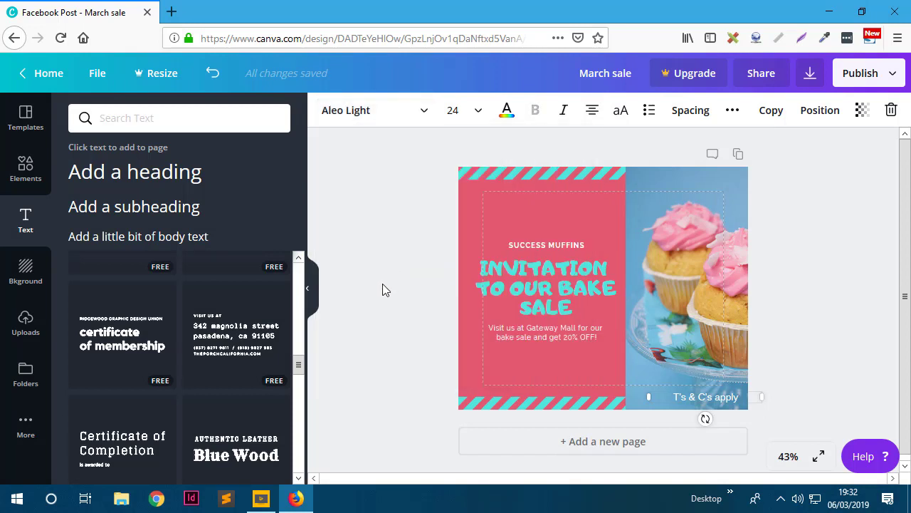
pyautogui.click(386, 291)
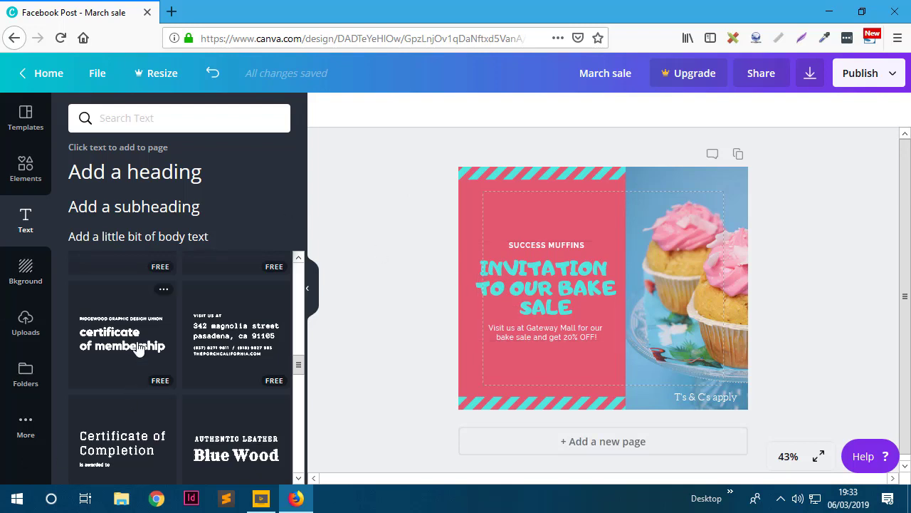
# Download the finished design as a PNG and save March sale.png to the computer
pyautogui.click(865, 78)
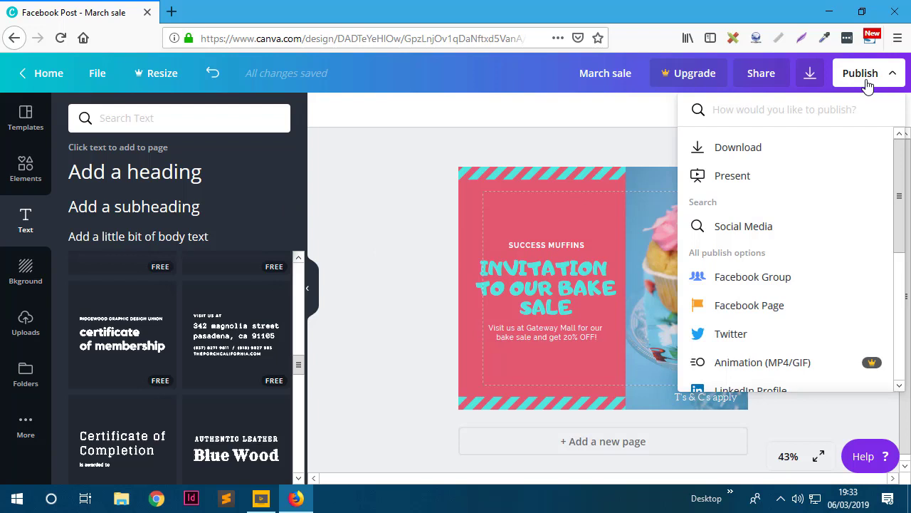
pyautogui.click(739, 148)
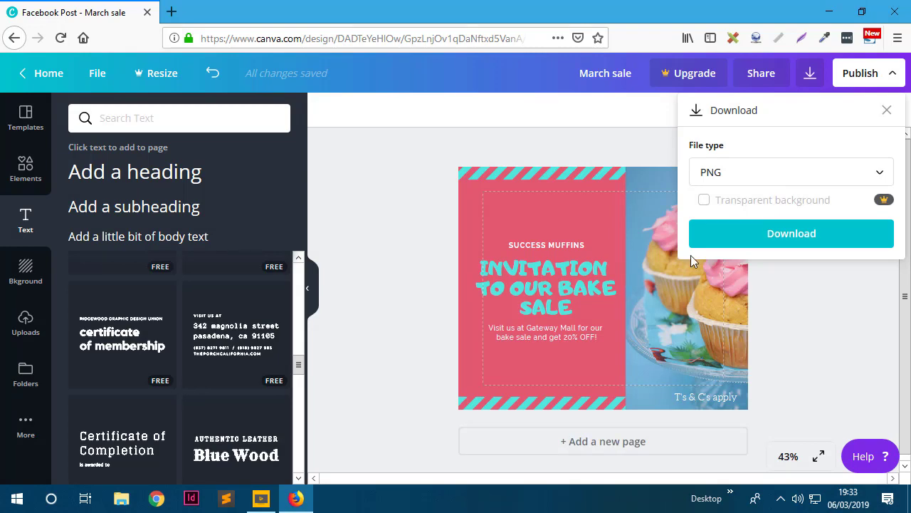
pyautogui.click(762, 233)
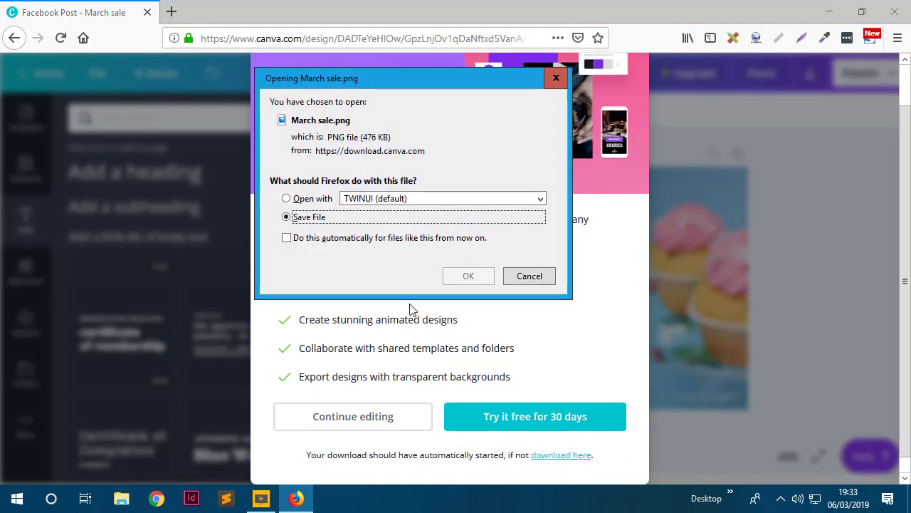
pyautogui.click(470, 277)
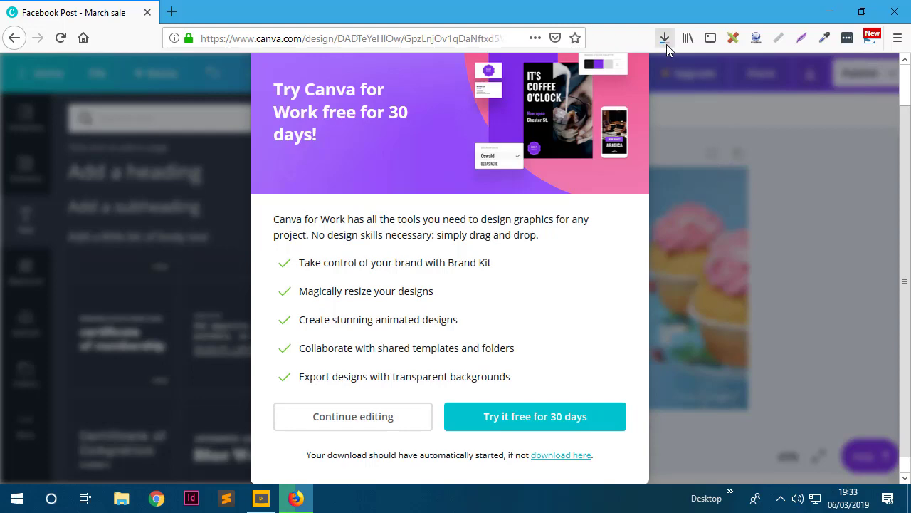
# Close the Canva for Work trial offer and show the browser's recent downloads
pyautogui.scroll(1, 683, 212)
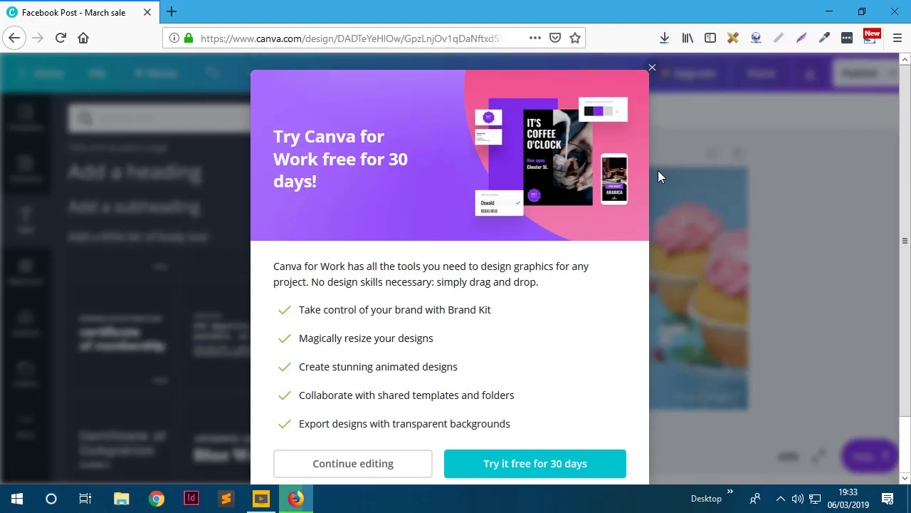
pyautogui.click(651, 69)
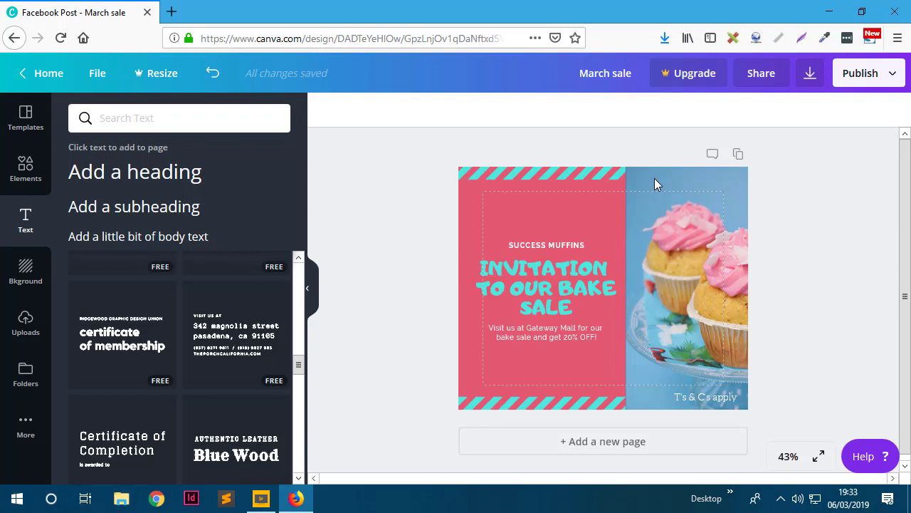
pyautogui.click(667, 34)
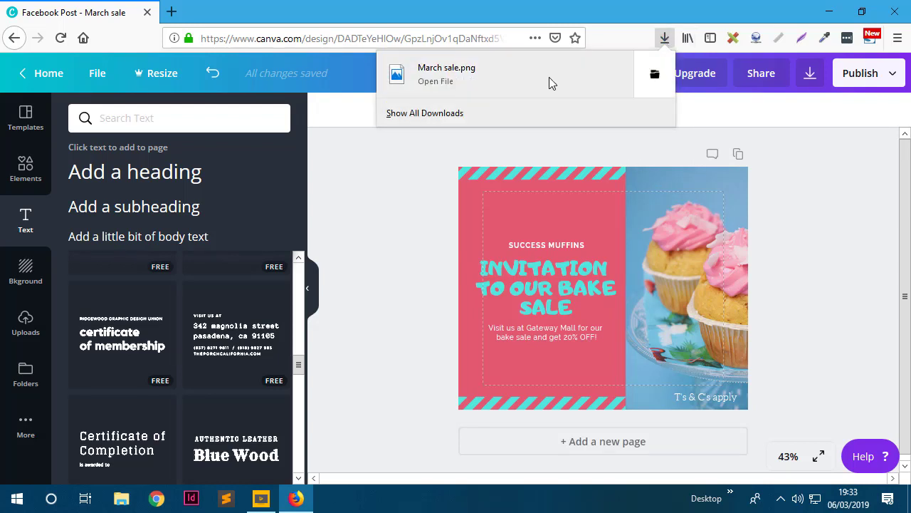
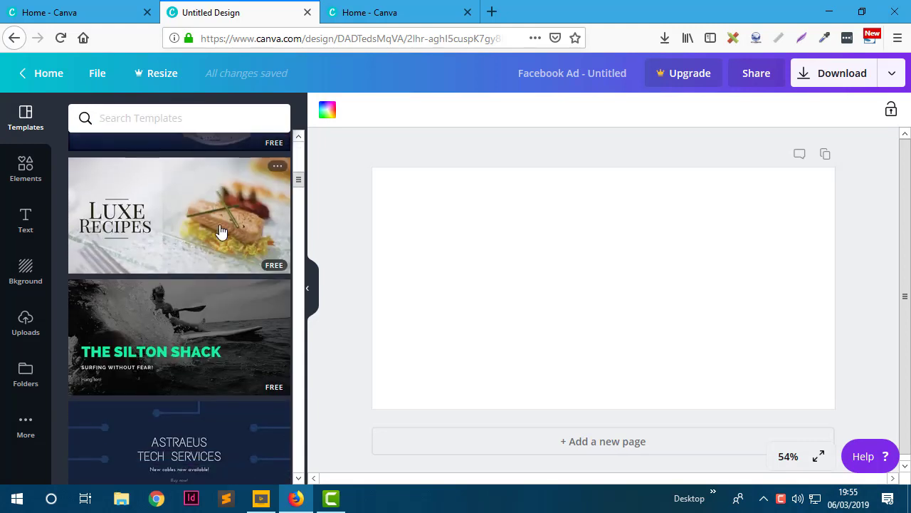
# Apply the "The Winslough Bakery" template to the blank Facebook Ad
pyautogui.scroll(-15, 220, 231)
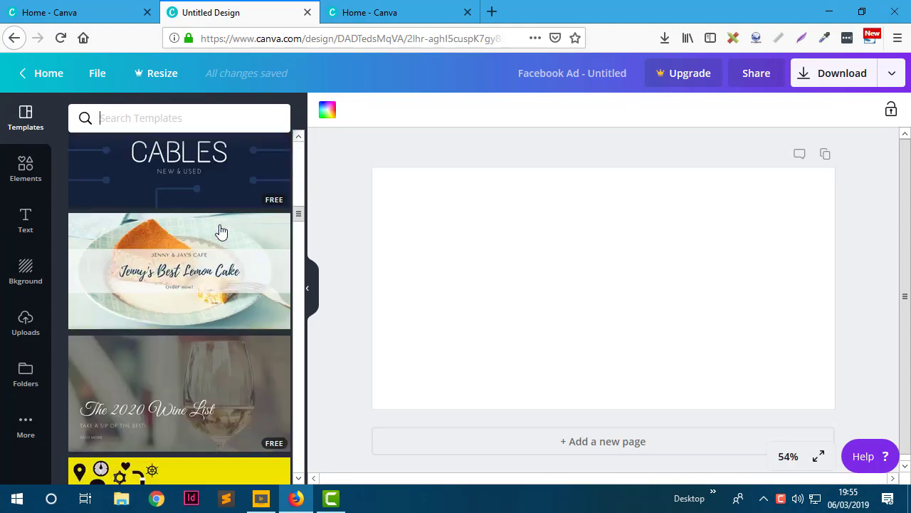
pyautogui.scroll(-15, 220, 230)
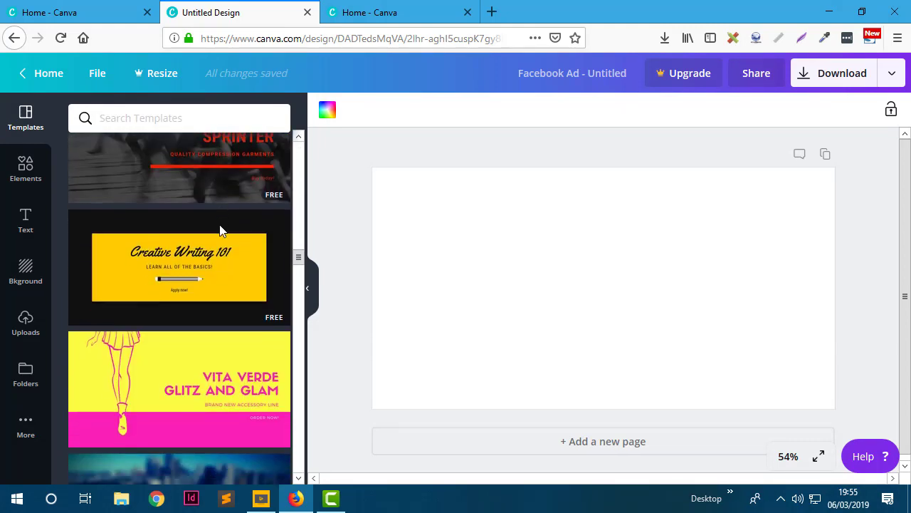
pyautogui.scroll(-12, 220, 230)
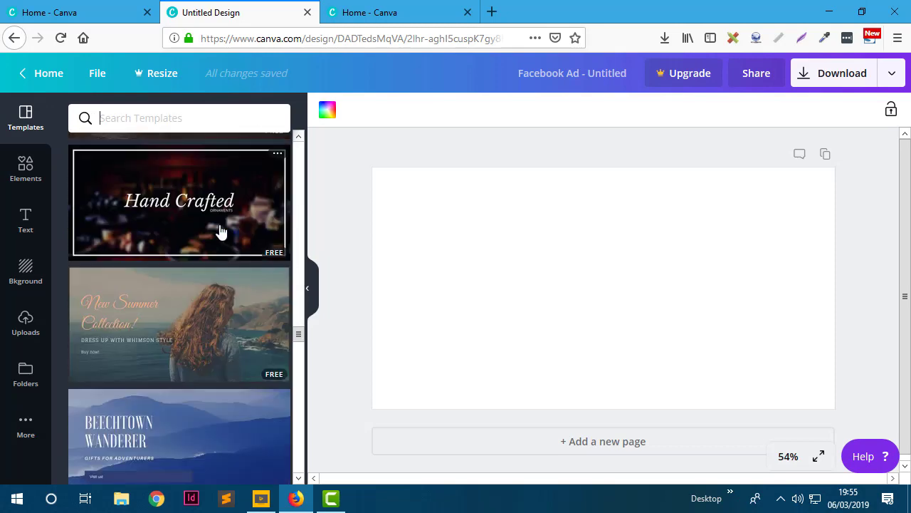
pyautogui.click(233, 274)
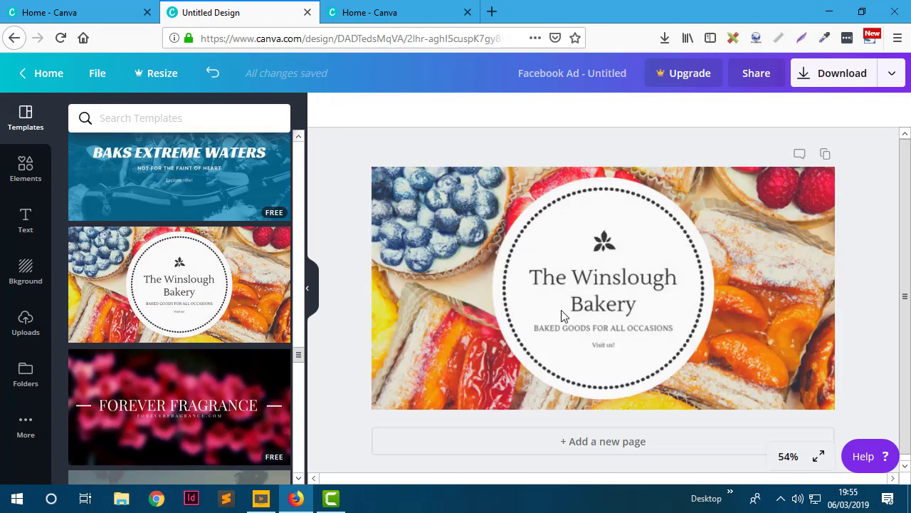
# Replace the heading "The Winslough Bakery" with "Success Muffins"
pyautogui.click(614, 296)
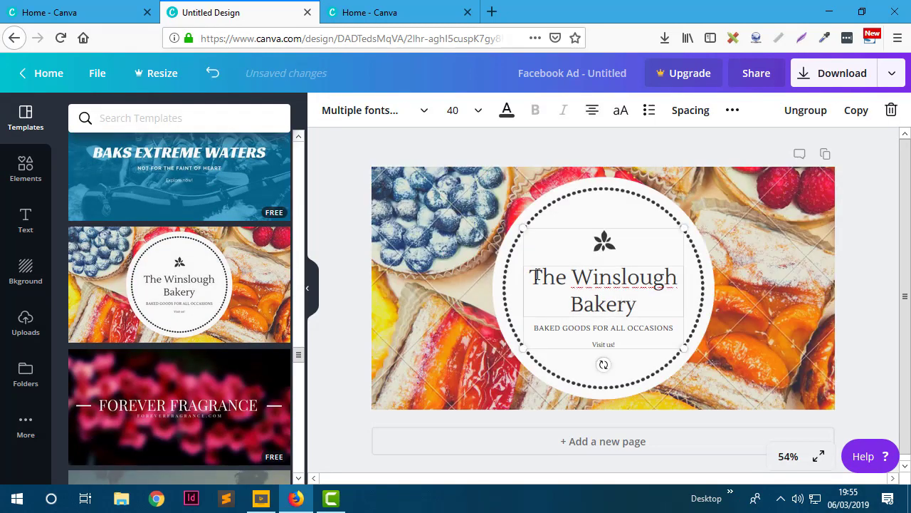
pyautogui.moveTo(536, 277); pyautogui.dragTo(631, 299)
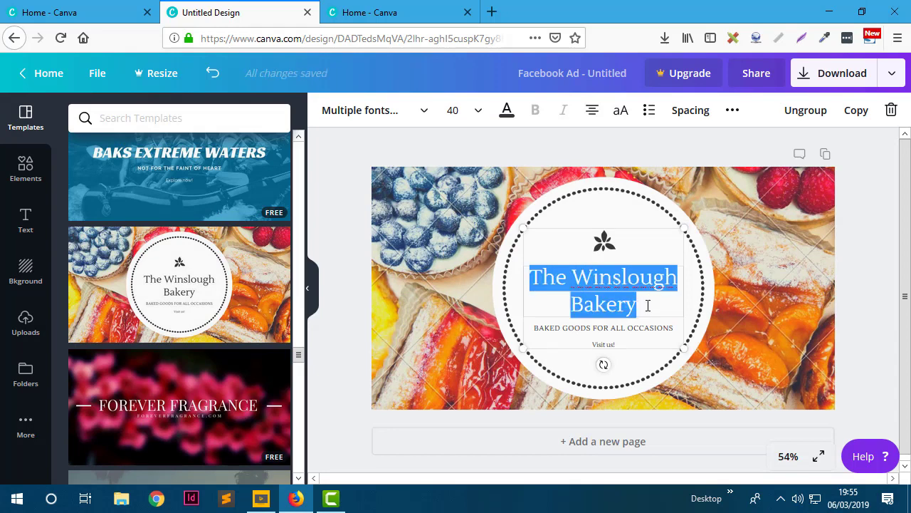
pyautogui.press('BackSpace')
pyautogui.hotkey('ctrl', 'z')
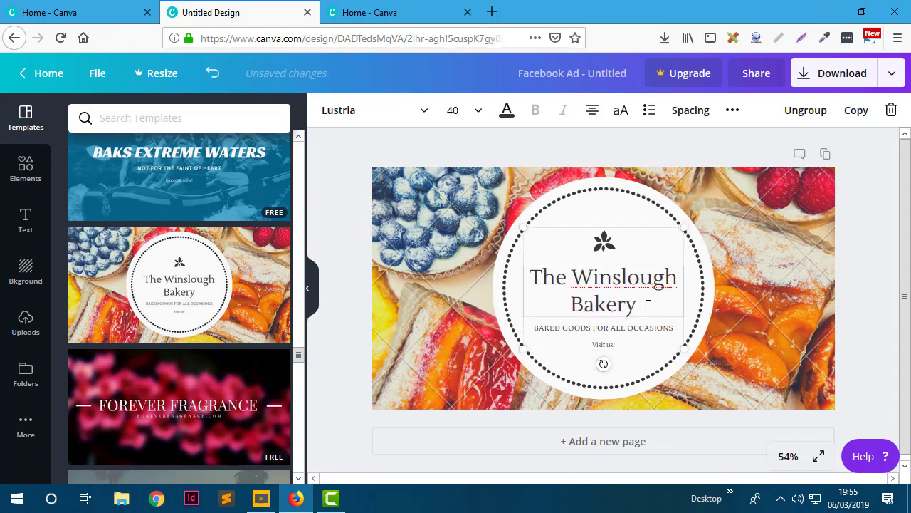
pyautogui.moveTo(633, 311); pyautogui.dragTo(514, 278)
pyautogui.press('BackSpace')
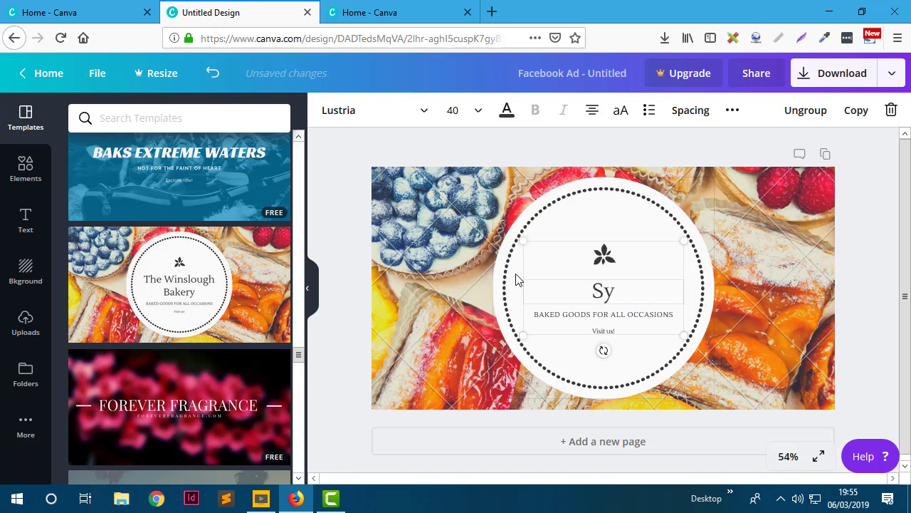
pyautogui.write('Success Muffins')
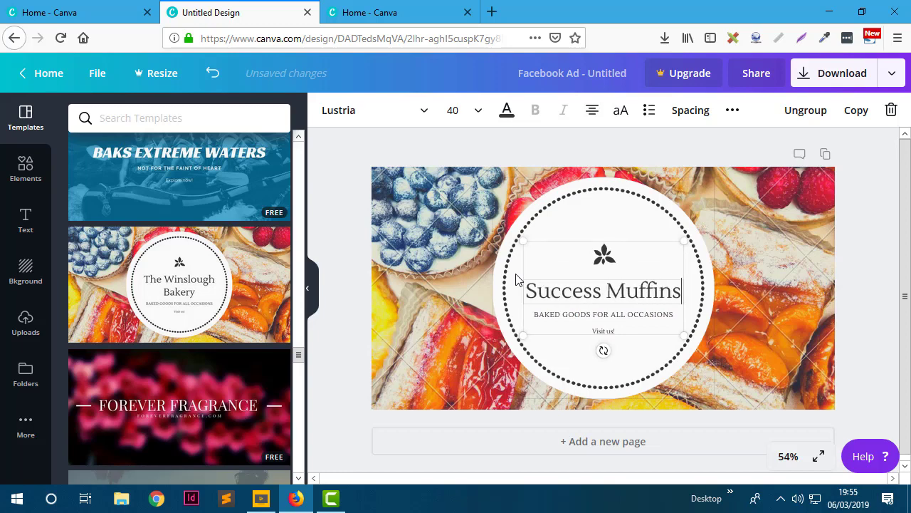
# Change the tagline to "IT'S A MUFFIN, THAT DOES MORE" and the "Visit us!" line to "Buy now"
pyautogui.doubleClick(599, 316)
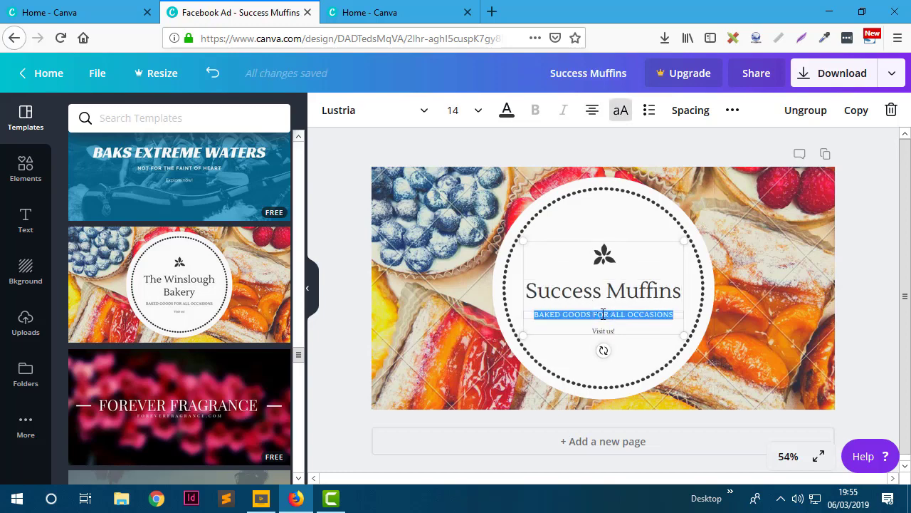
pyautogui.press('BackSpace')
pyautogui.write("IT'S A MUFFIN")
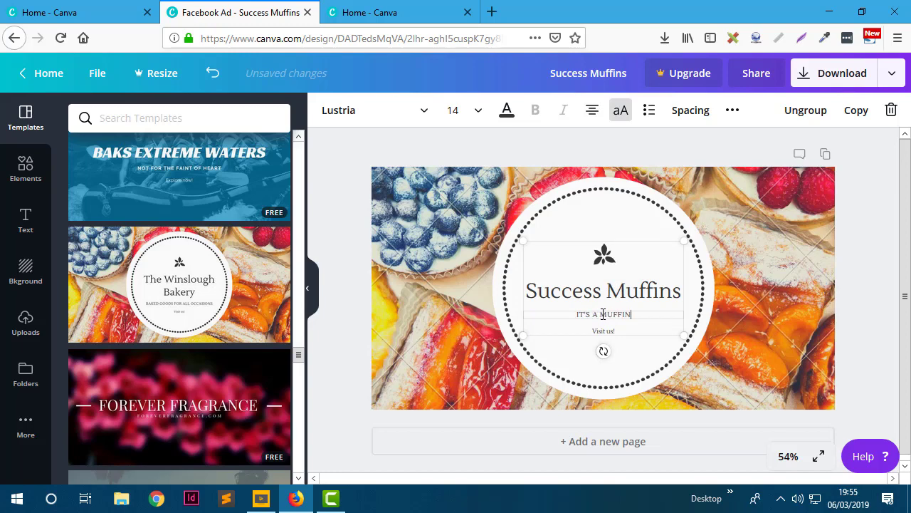
pyautogui.write(', THAT DOES MORE')
pyautogui.click(605, 331)
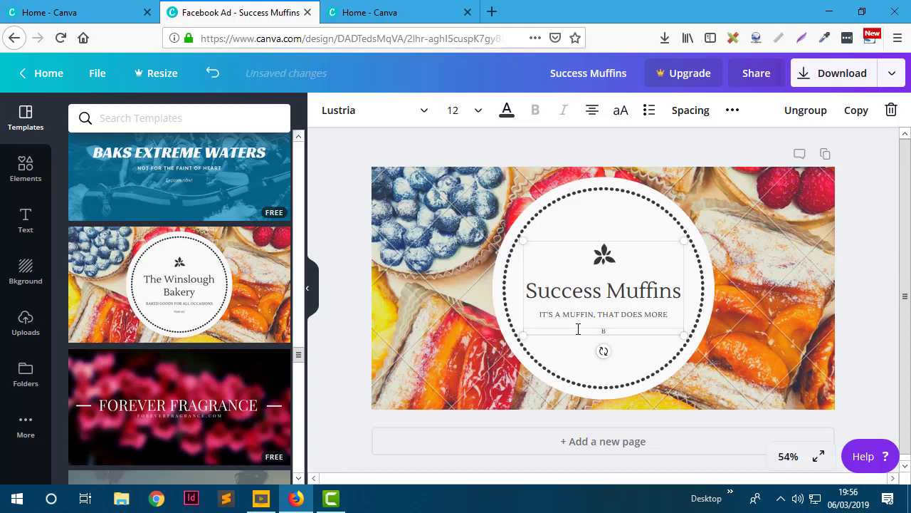
# Fill the central circle with a custom dusty pink and colour its dotted ring white
pyautogui.click(539, 206)
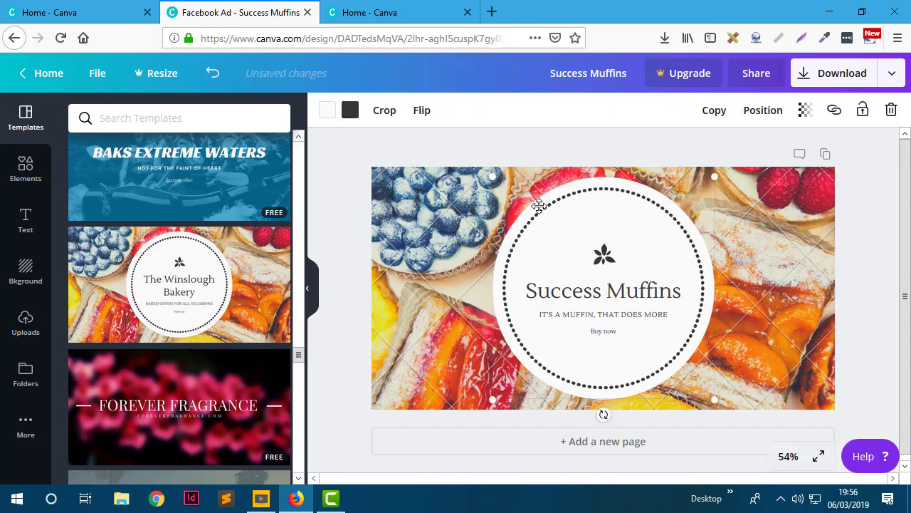
pyautogui.click(328, 111)
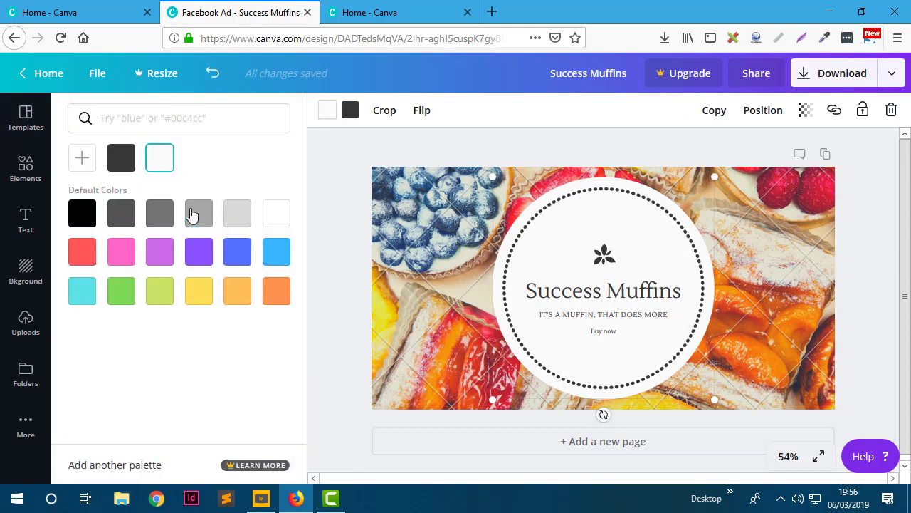
pyautogui.click(84, 159)
pyautogui.moveTo(140, 270); pyautogui.dragTo(130, 250)
pyautogui.click(349, 110)
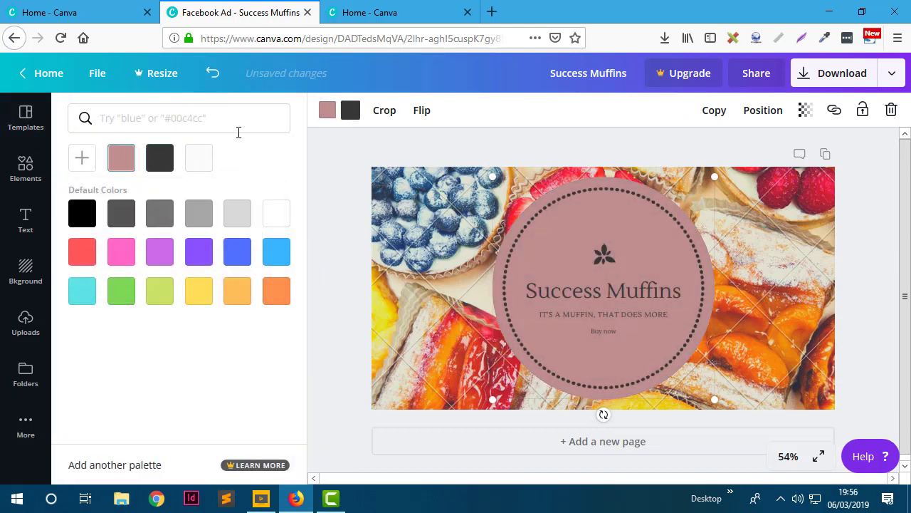
pyautogui.click(277, 213)
# Colour the "Success Muffins" heading white
pyautogui.doubleClick(577, 294)
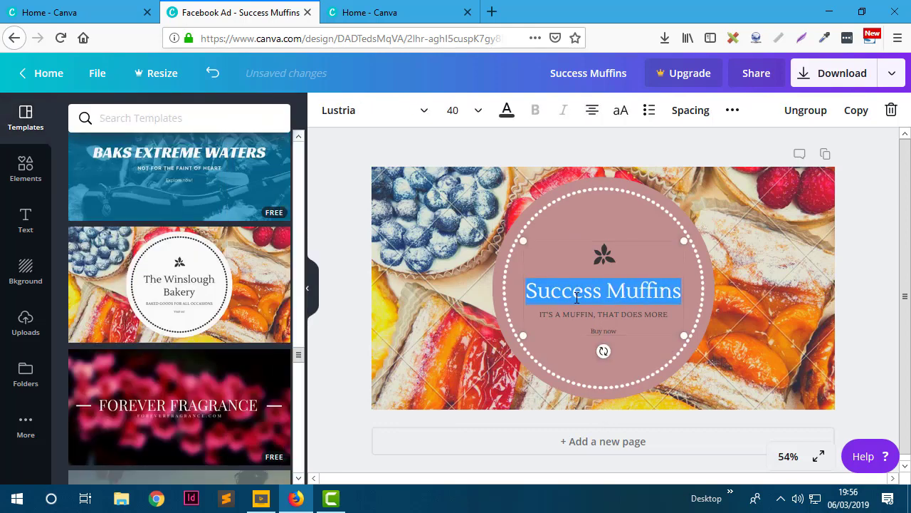
pyautogui.click(507, 109)
pyautogui.click(199, 157)
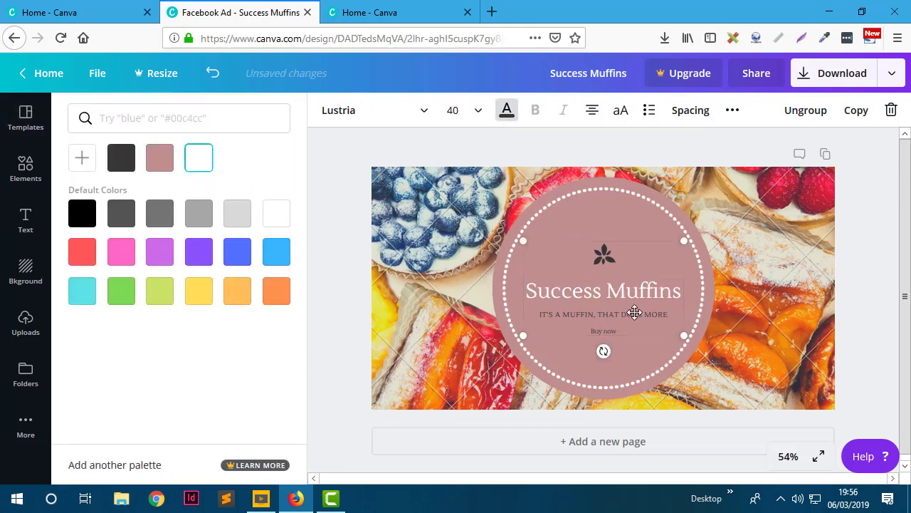
# Colour the tagline and the "Buy now" text light orange
pyautogui.doubleClick(631, 314)
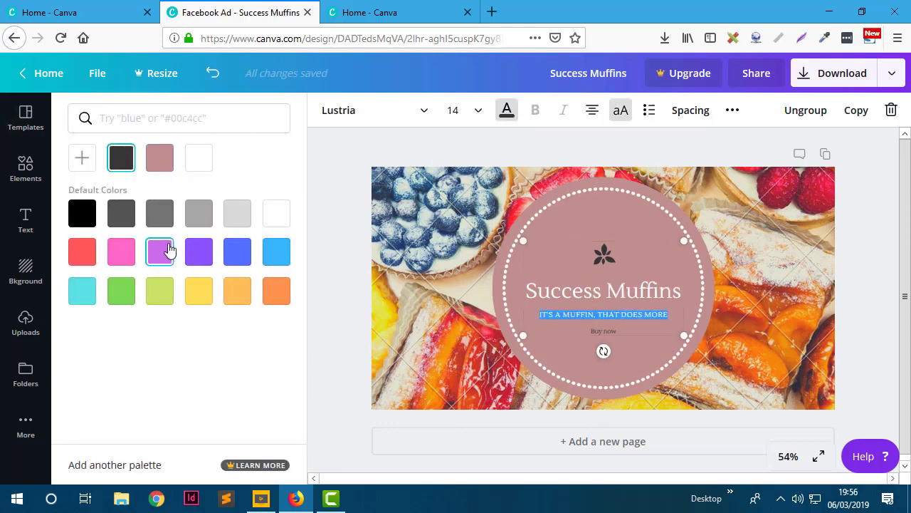
pyautogui.click(238, 292)
pyautogui.click(604, 331)
pyautogui.doubleClick(604, 331)
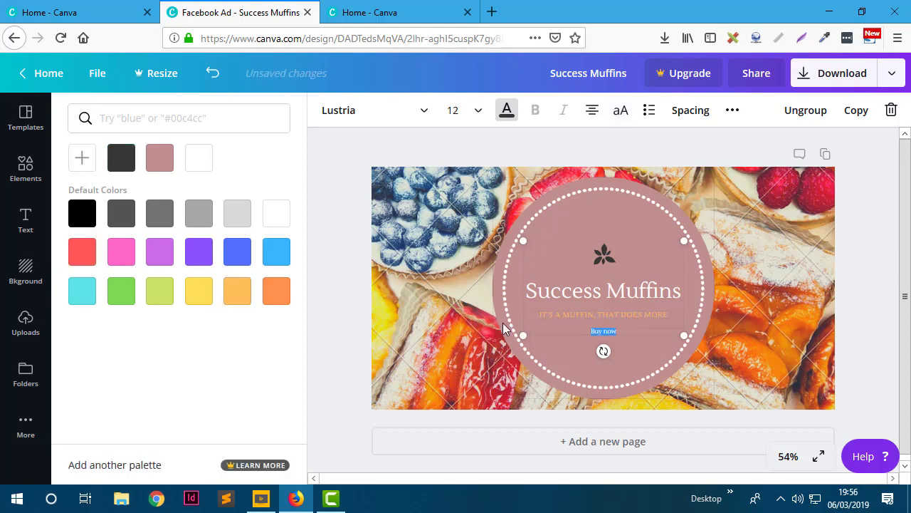
pyautogui.click(192, 293)
pyautogui.click(238, 292)
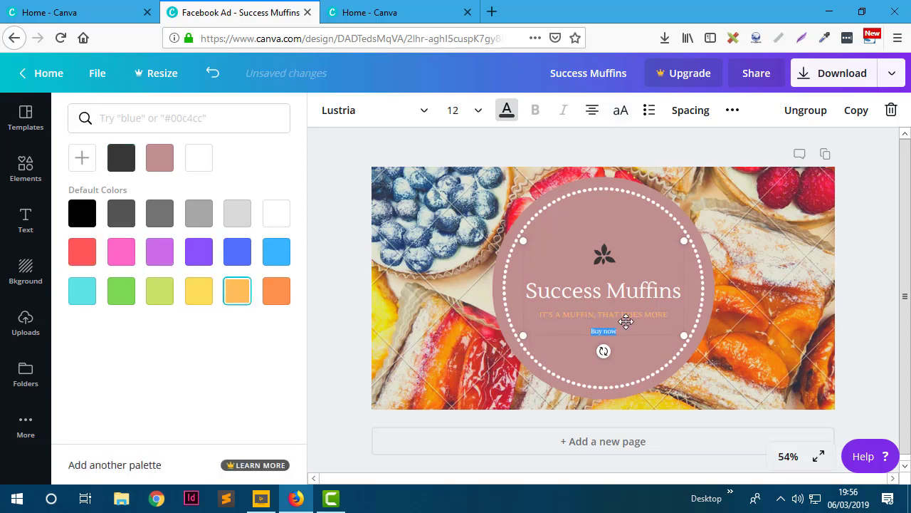
pyautogui.click(630, 314)
pyautogui.doubleClick(629, 315)
pyautogui.click(724, 290)
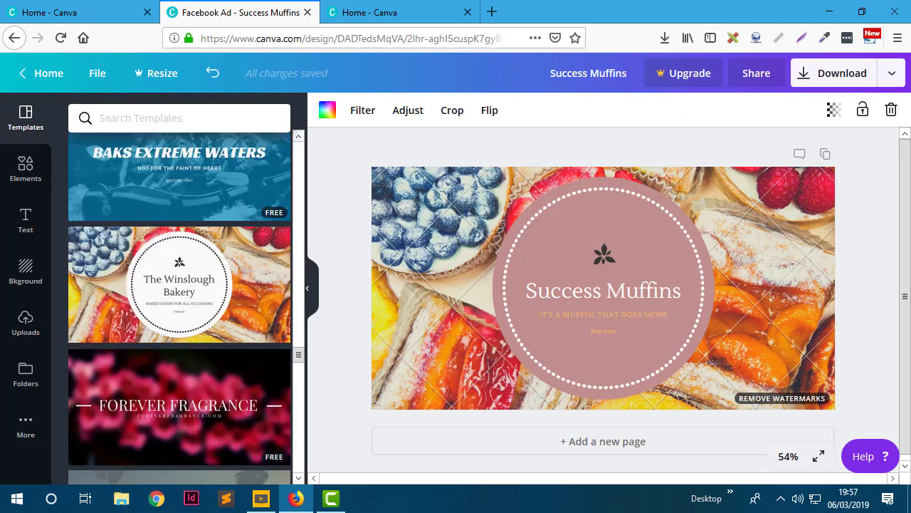
# Colour the flower icon above the heading with the same light orange as the tagline and deselect it
pyautogui.click(600, 253)
pyautogui.click(328, 110)
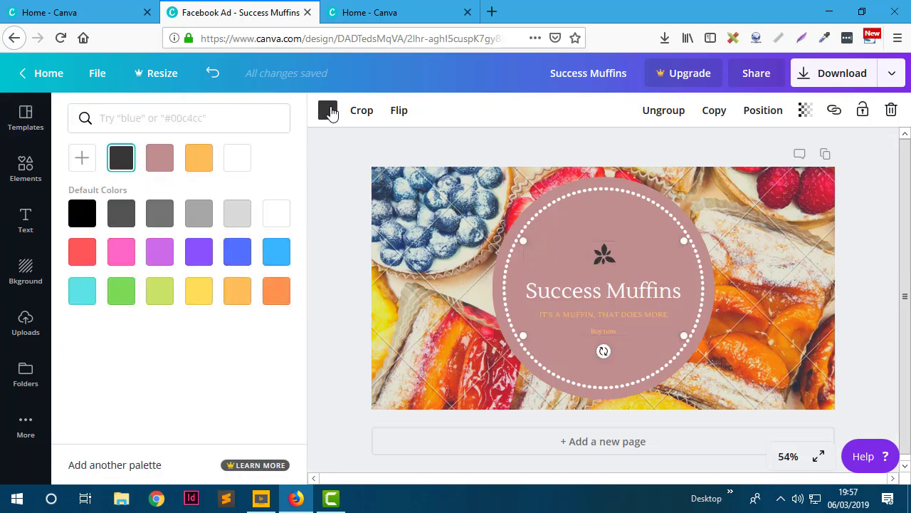
pyautogui.click(277, 292)
pyautogui.click(200, 158)
pyautogui.click(808, 233)
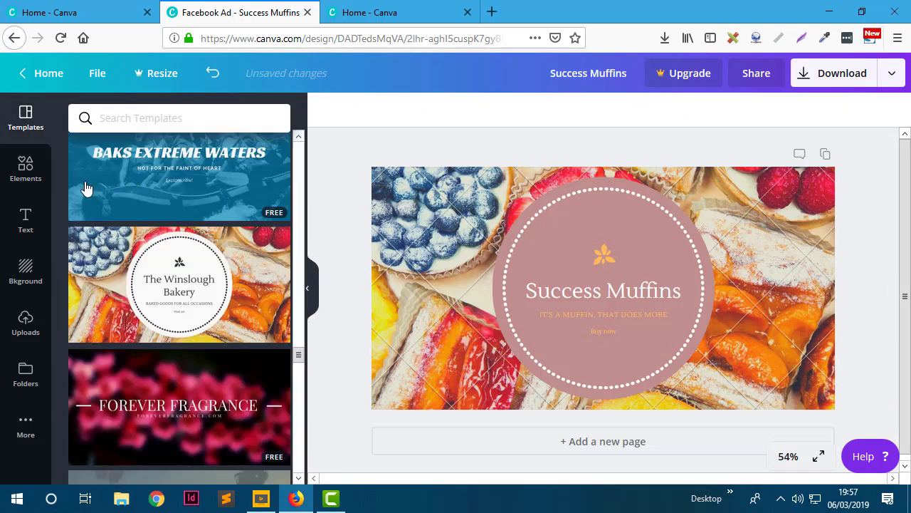
# Replace the fruit pastry background with the recently used pink cupcake photo
pyautogui.click(28, 175)
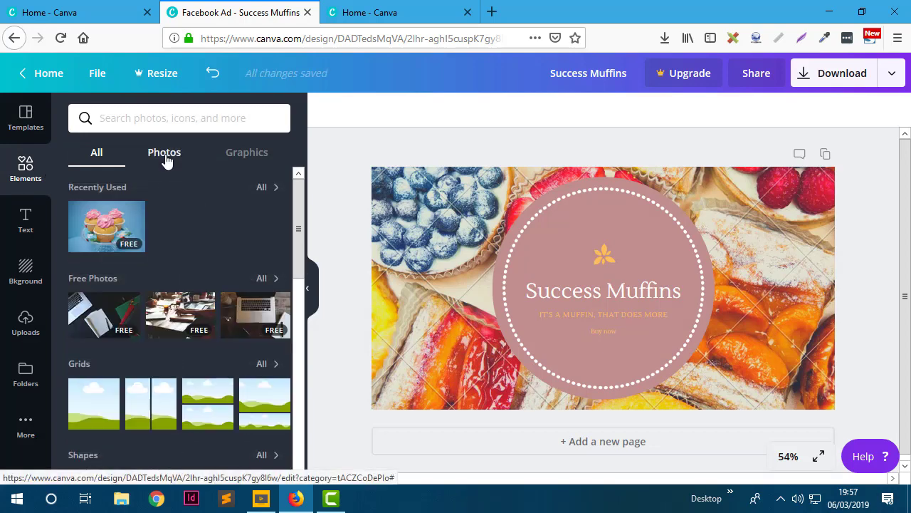
pyautogui.moveTo(107, 226); pyautogui.dragTo(383, 207)
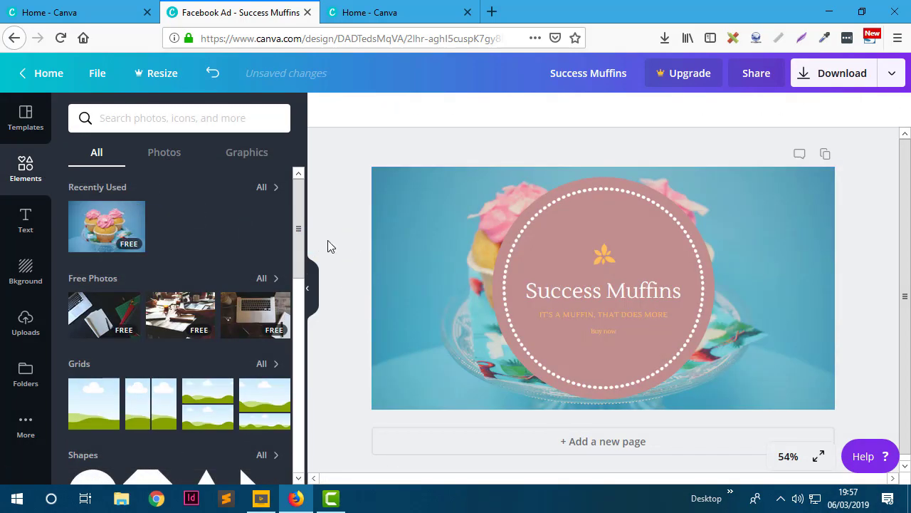
# Enlarge the grouped icon and text inside the circle to about 454 by 266 and deselect the group
pyautogui.click(553, 279)
pyautogui.moveTo(523, 336); pyautogui.dragTo(517, 340)
pyautogui.moveTo(683, 241); pyautogui.dragTo(688, 236)
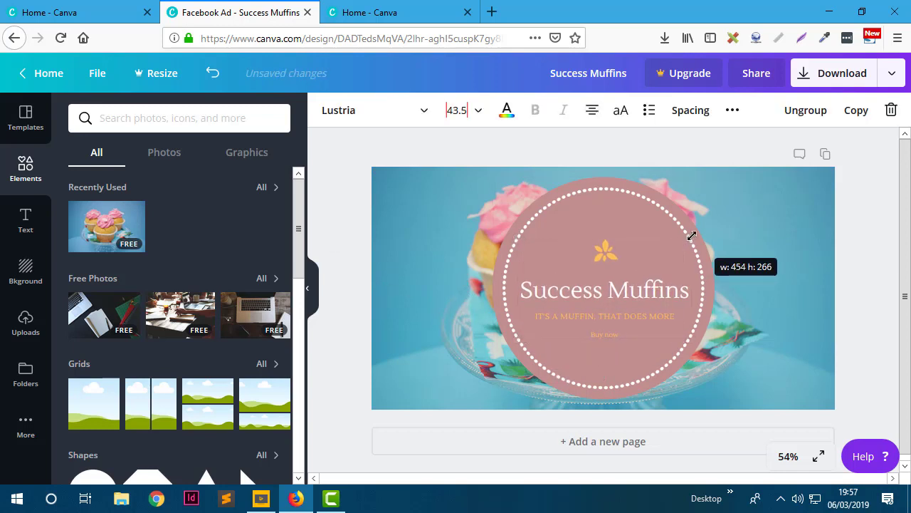
pyautogui.click(859, 281)
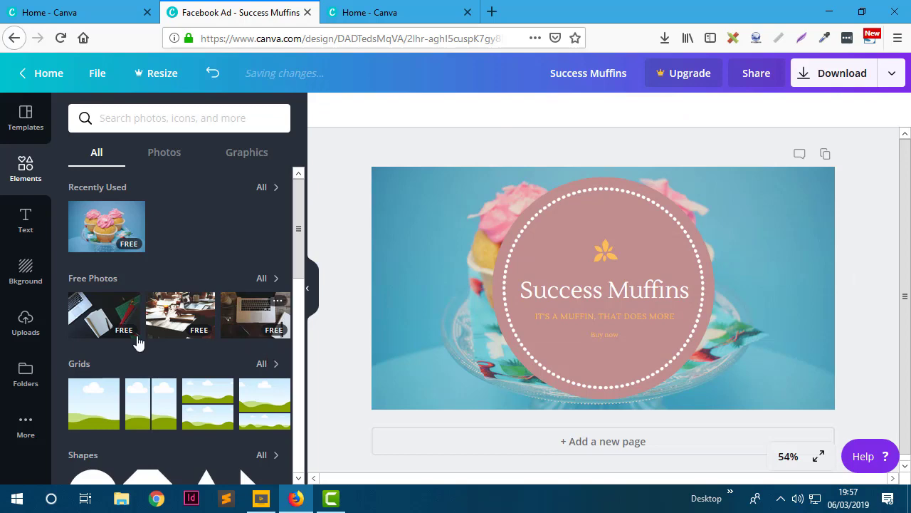
# Download the finished ad as a PNG and save Success Muffins.png to the computer
pyautogui.click(893, 79)
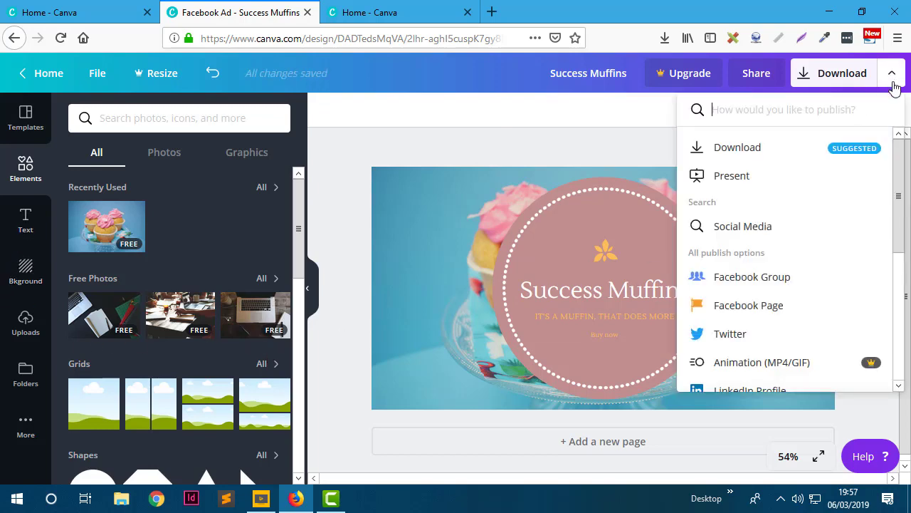
pyautogui.click(753, 151)
pyautogui.click(757, 235)
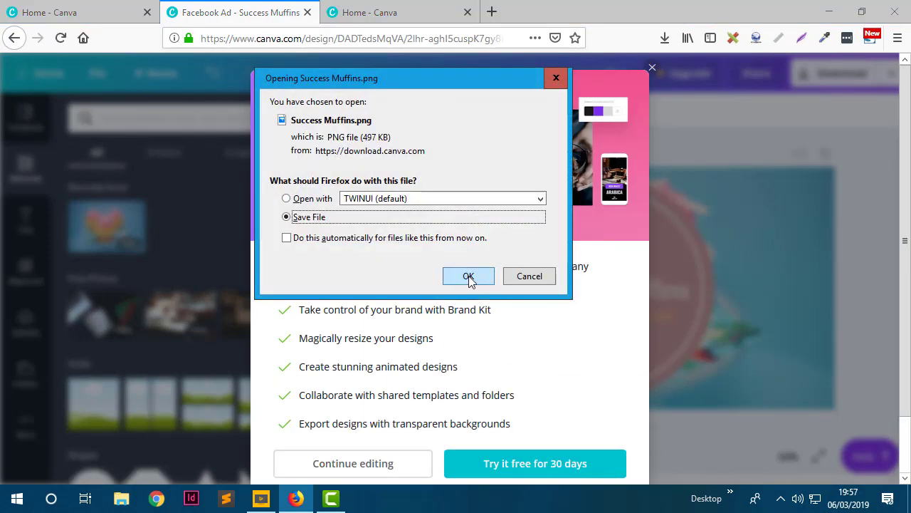
pyautogui.click(469, 278)
# Open the downloaded Success Muffins.png from the browser's recent downloads and view it in a maximized window
pyautogui.click(666, 37)
pyautogui.click(559, 77)
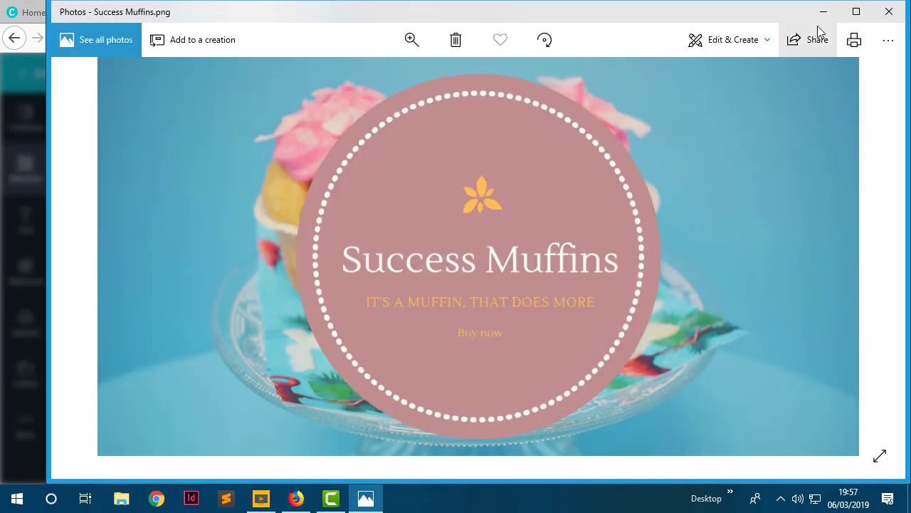
pyautogui.click(853, 14)
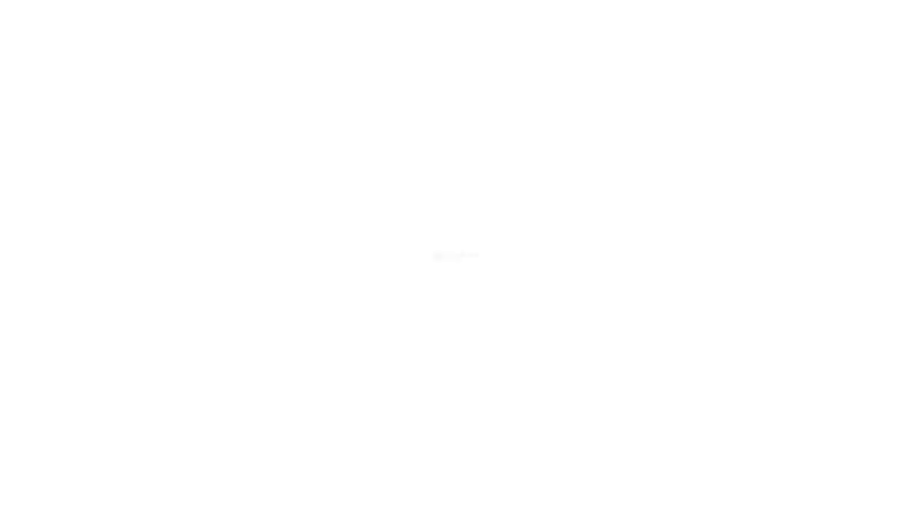